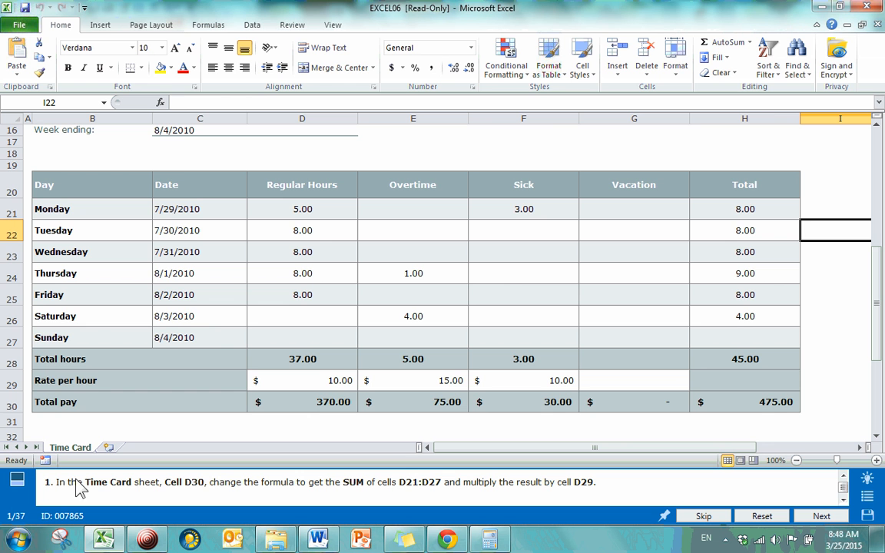
Look over the Time Card sheet and review the practice test's question list
{"action": "scroll", "coordinate": [211, 339], "scroll_direction": "up", "scroll_amount": 4}
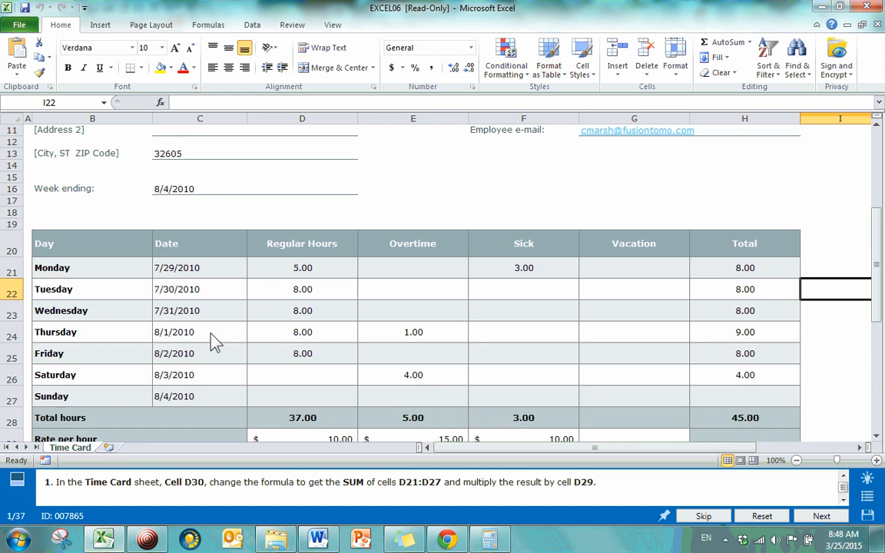
{"action": "scroll", "coordinate": [211, 340], "scroll_direction": "down", "scroll_amount": 4}
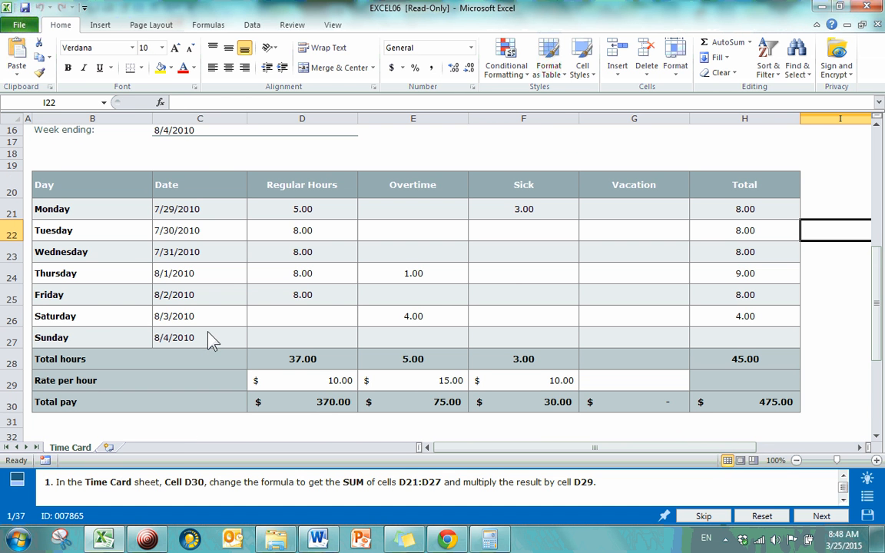
{"action": "left_click", "coordinate": [866, 495]}
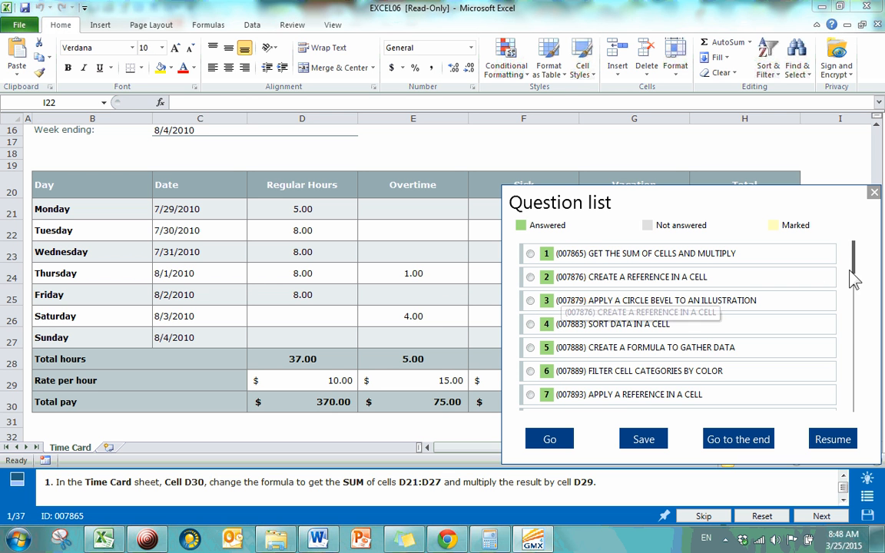
{"action": "mouse_move", "coordinate": [857, 271]}
{"action": "left_mouse_down"}
{"action": "mouse_move", "coordinate": [858, 416]}
{"action": "mouse_move", "coordinate": [850, 256]}
{"action": "left_mouse_up"}
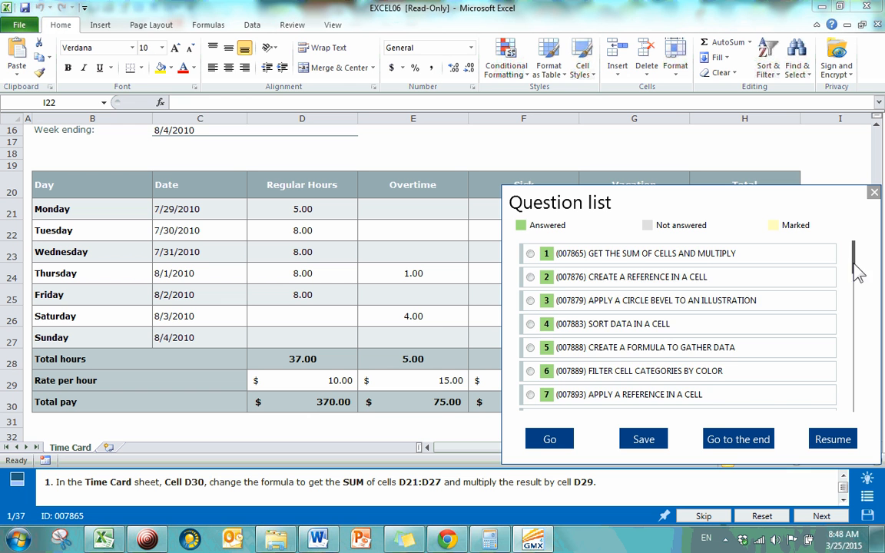
{"action": "left_click_drag", "start_coordinate": [855, 265], "coordinate": [871, 191]}
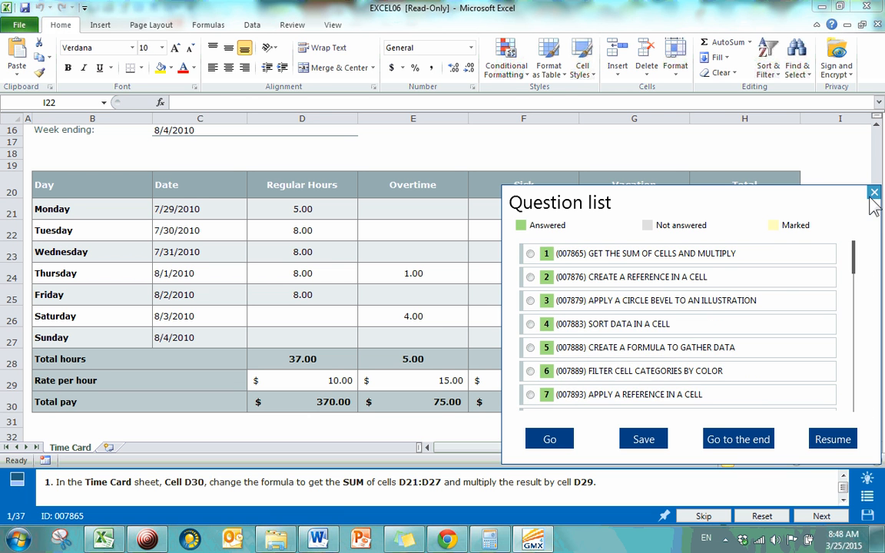
{"action": "left_click", "coordinate": [873, 193]}
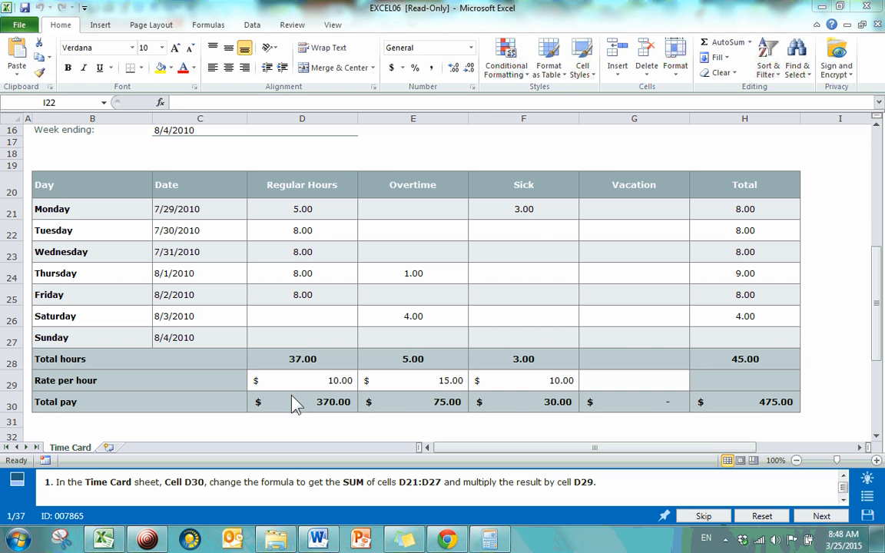
Clear the existing Total pay formula from cell D30 on the Time Card sheet
{"action": "left_click", "coordinate": [61, 104]}
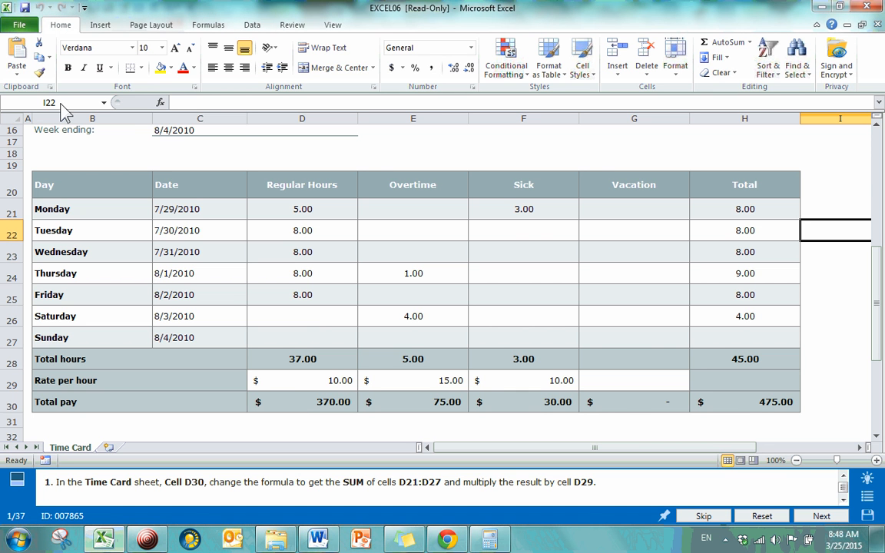
{"action": "left_click", "coordinate": [57, 102]}
{"action": "type", "text": "d30"}
{"action": "key", "text": "Return"}
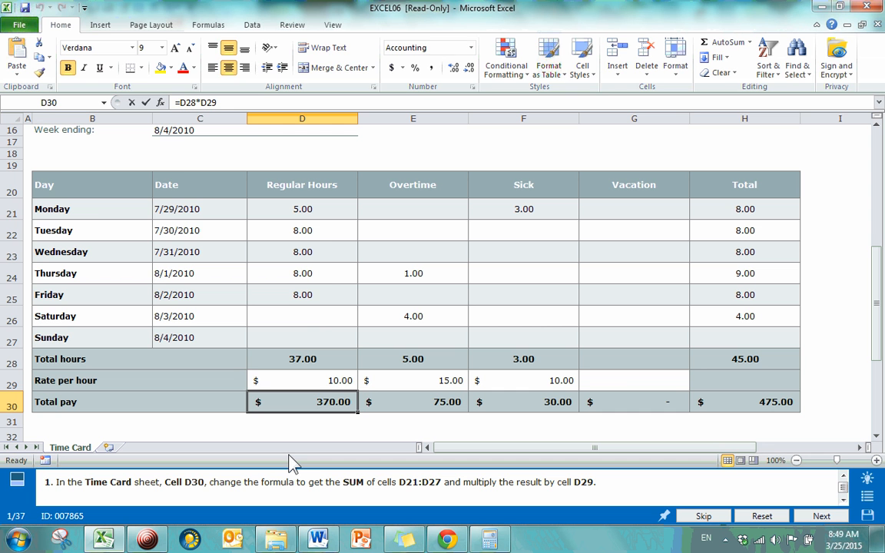
{"action": "key", "text": "BackSpace"}
{"action": "key", "text": "Return"}
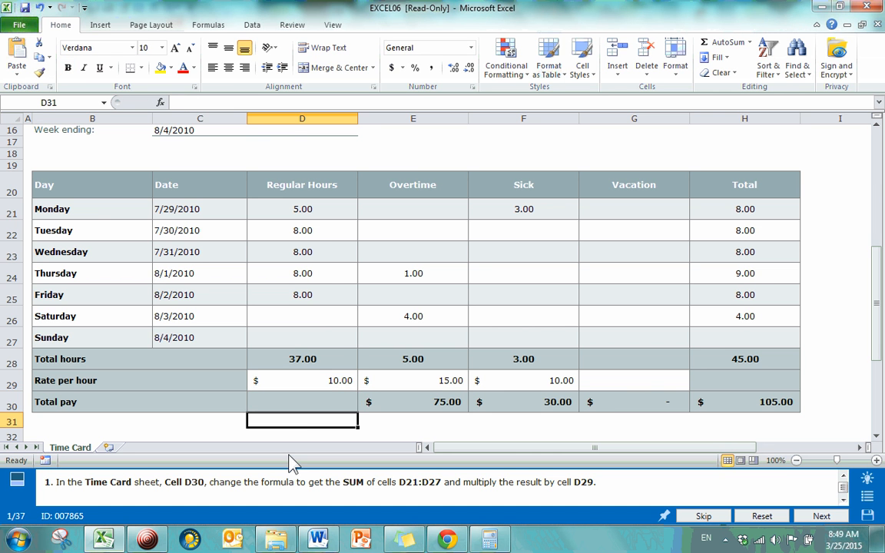
{"action": "key", "text": "Up"}
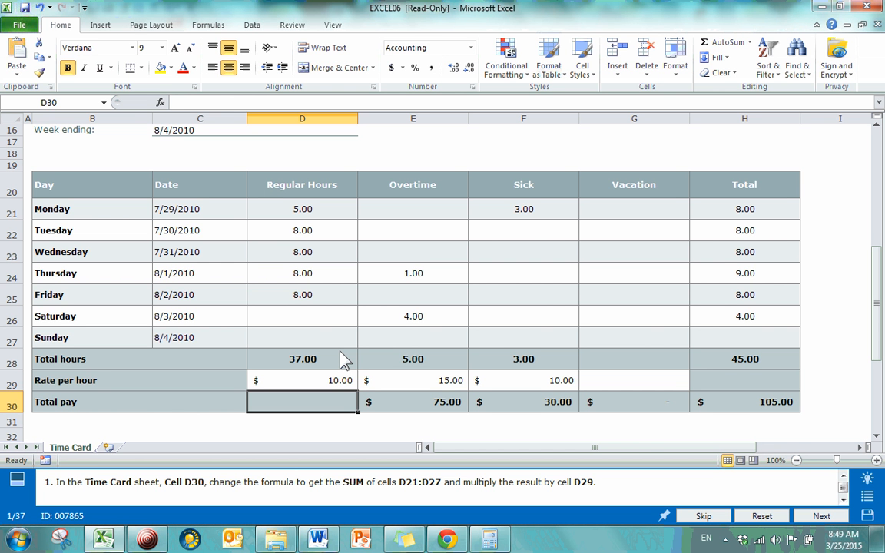
Enter the formula =SUM(D21:D27) in cell D30 to add up the regular hours
{"action": "type", "text": "=sum"}
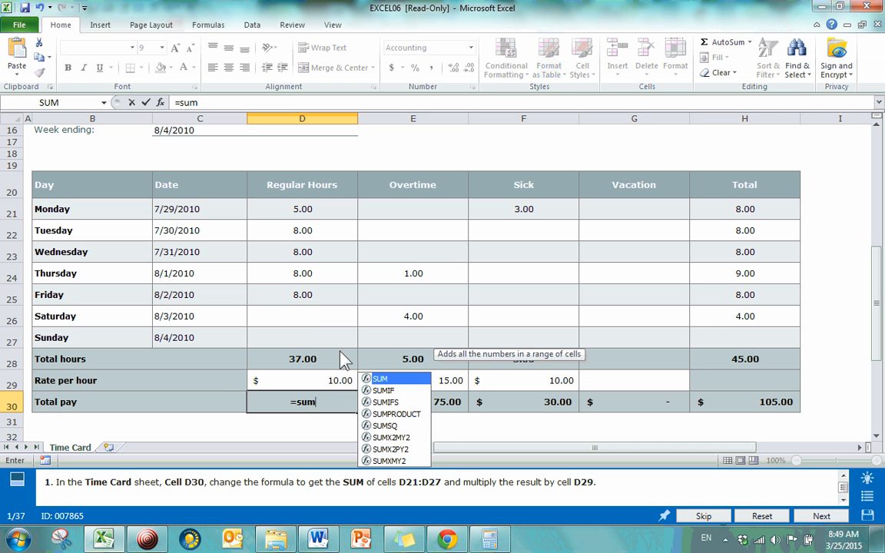
{"action": "type", "text": "("}
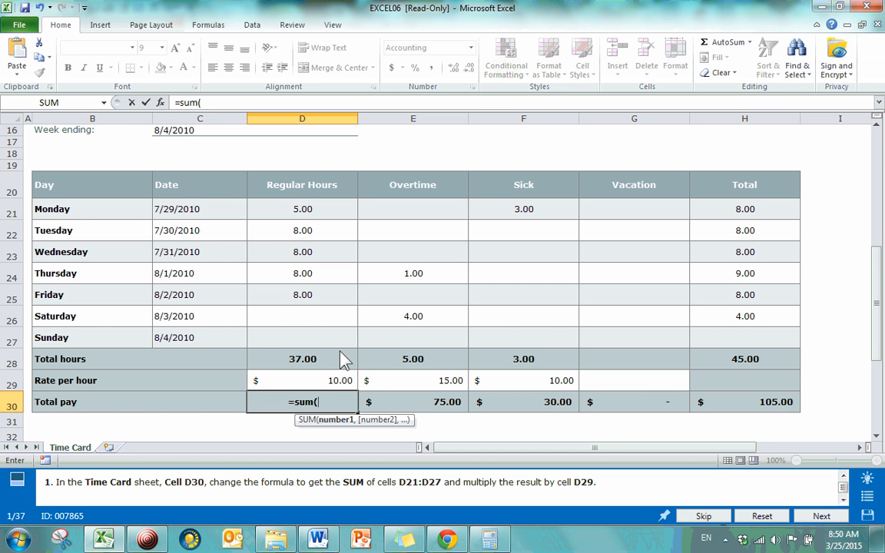
{"action": "type", "text": "d21"}
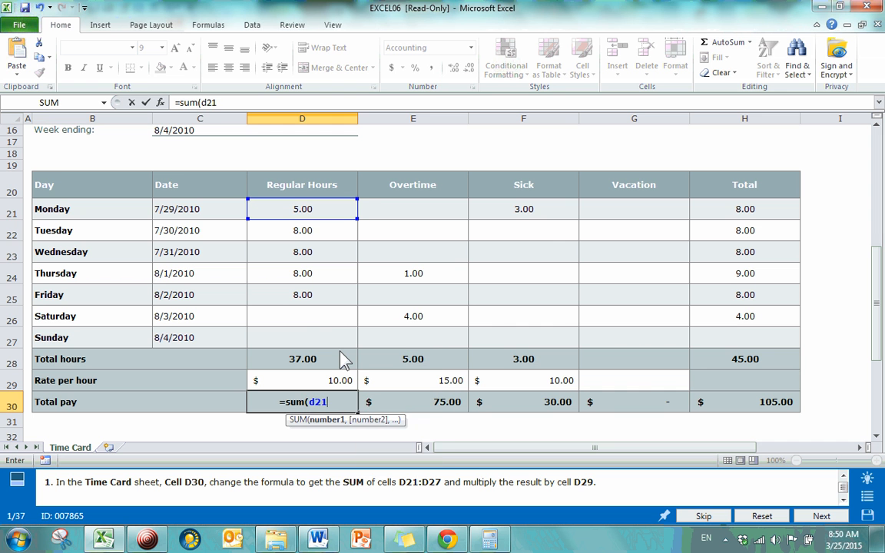
{"action": "type", "text": ":"}
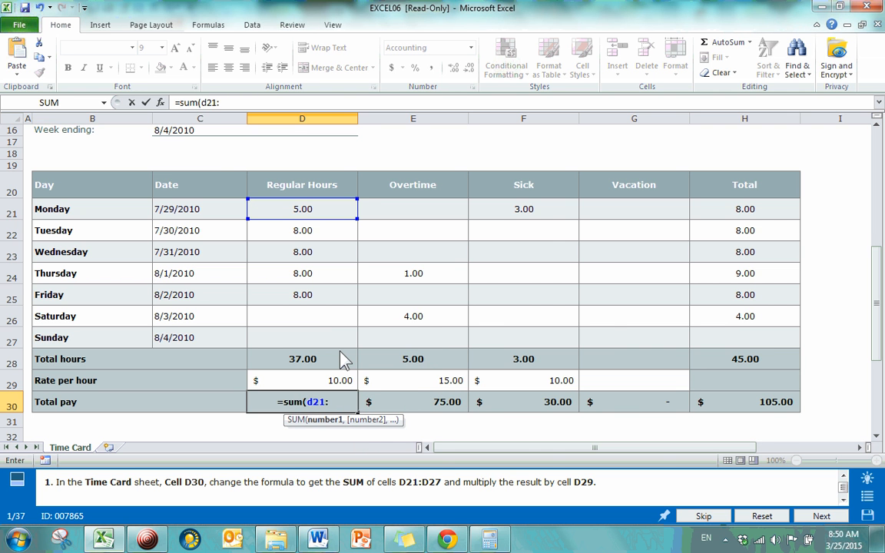
{"action": "type", "text": "d"}
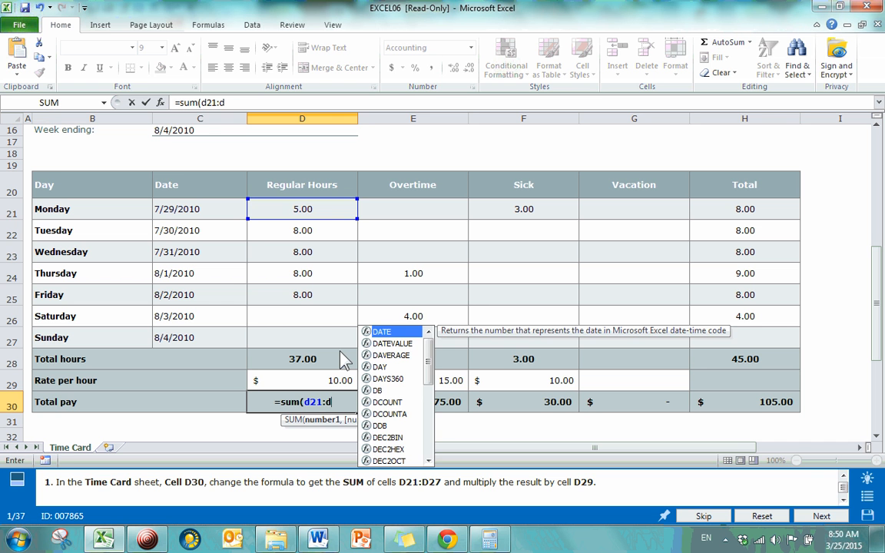
{"action": "type", "text": "27"}
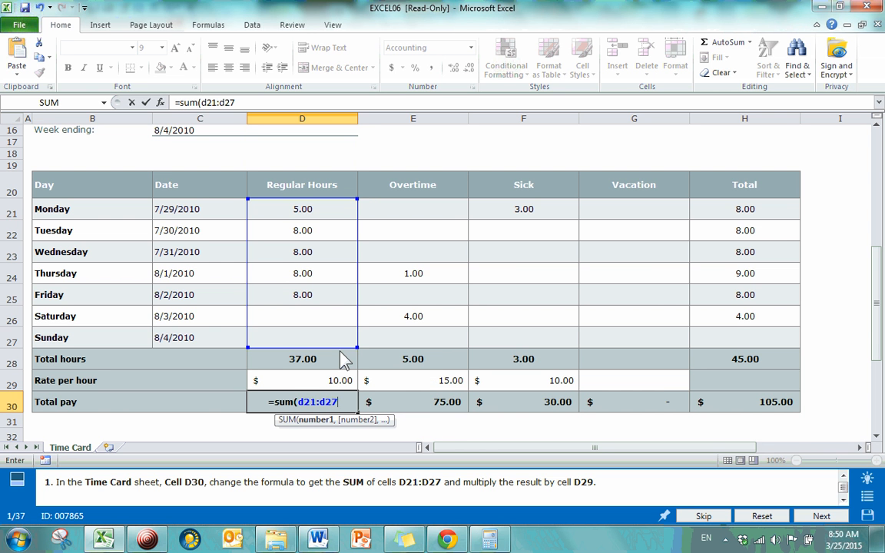
{"action": "type", "text": ")"}
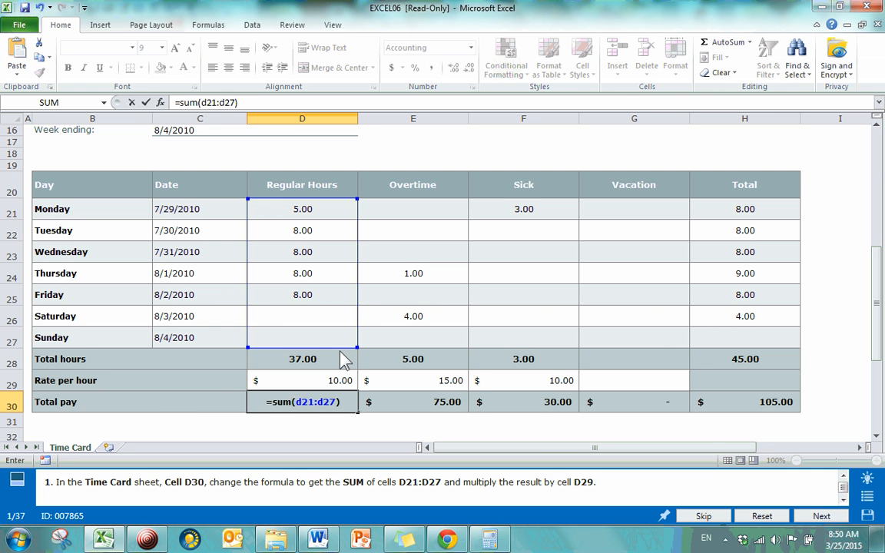
{"action": "key", "text": "Return"}
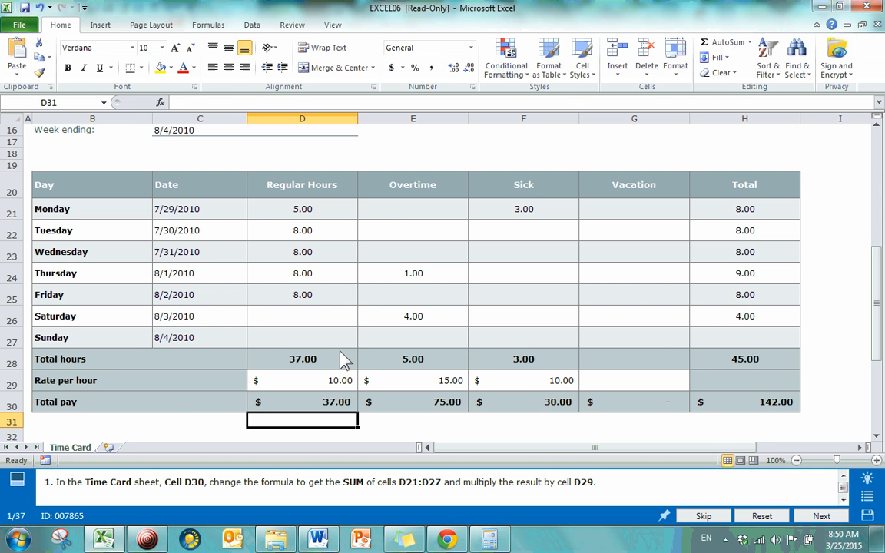
Open the SUM formula in cell D30 for editing
{"action": "left_click", "coordinate": [311, 405]}
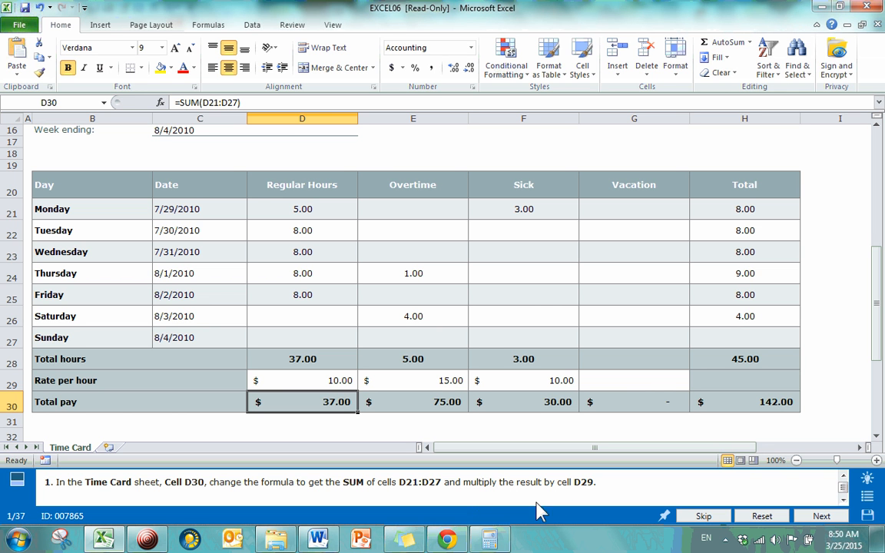
{"action": "double_click", "coordinate": [336, 411]}
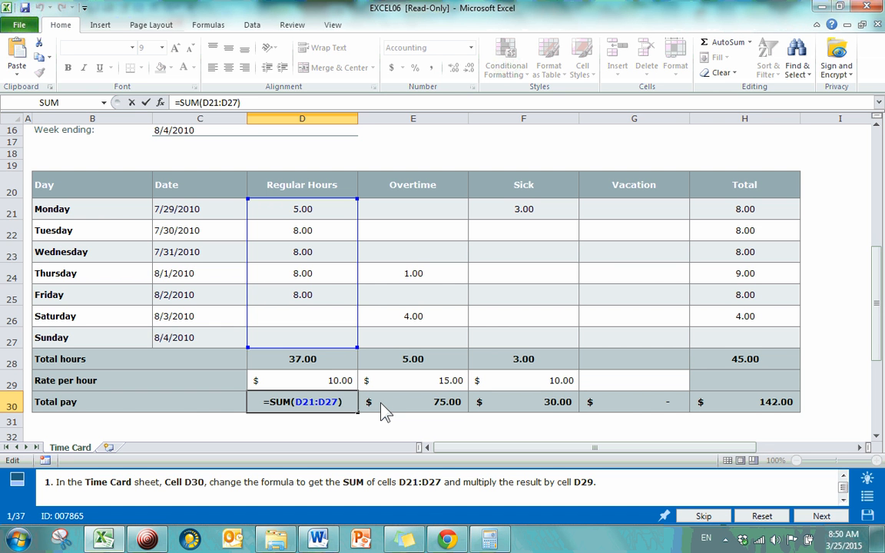
Try the operators *, +, /, ^ and & at the end of the D30 formula, removing each one again
{"action": "type", "text": "*"}
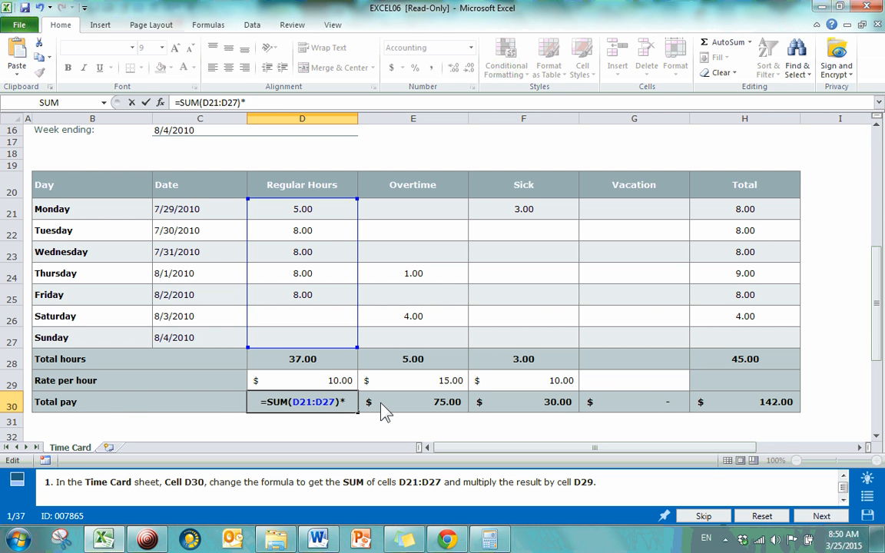
{"action": "key", "text": "BackSpace"}
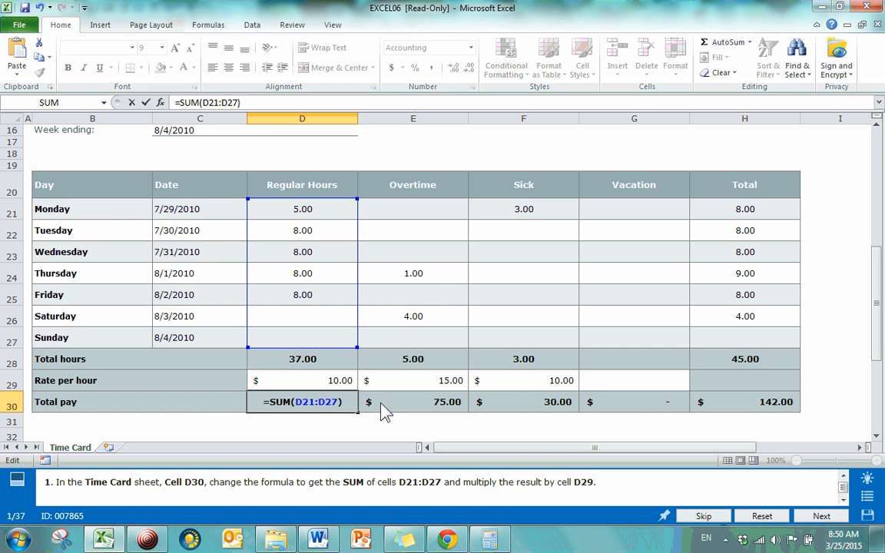
{"action": "type", "text": "+"}
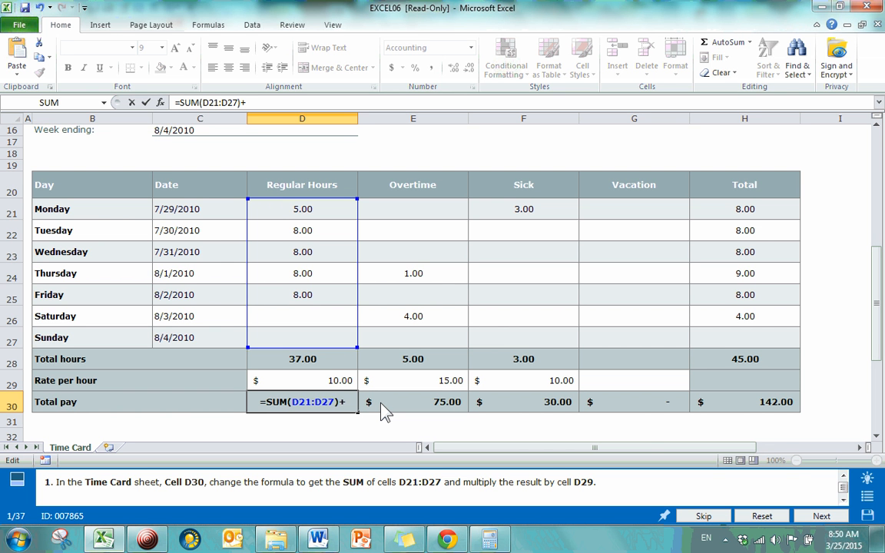
{"action": "key", "text": "BackSpace"}
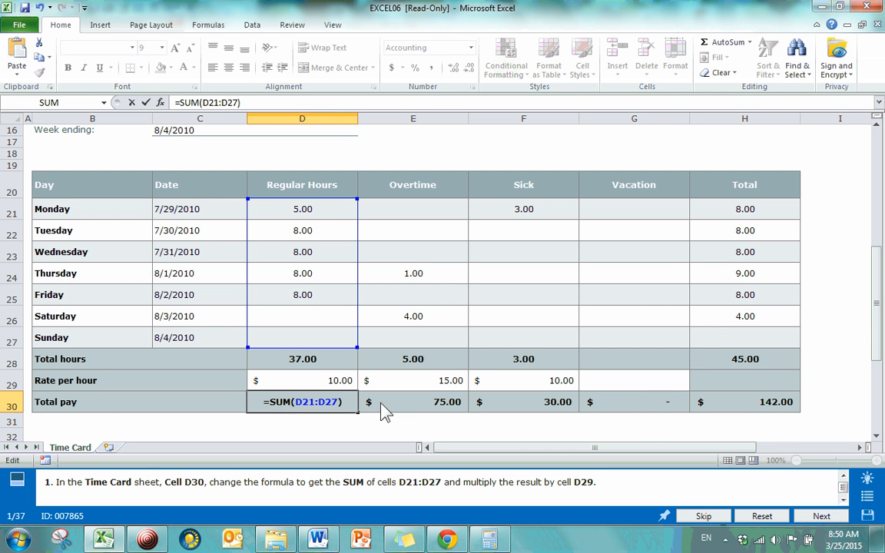
{"action": "type", "text": "/"}
{"action": "key", "text": "BackSpace"}
{"action": "type", "text": "^"}
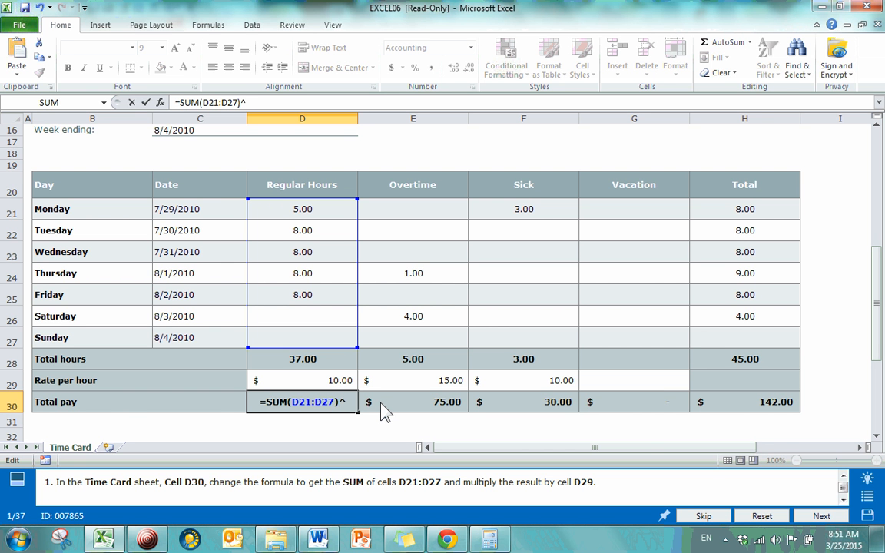
{"action": "key", "text": "BackSpace"}
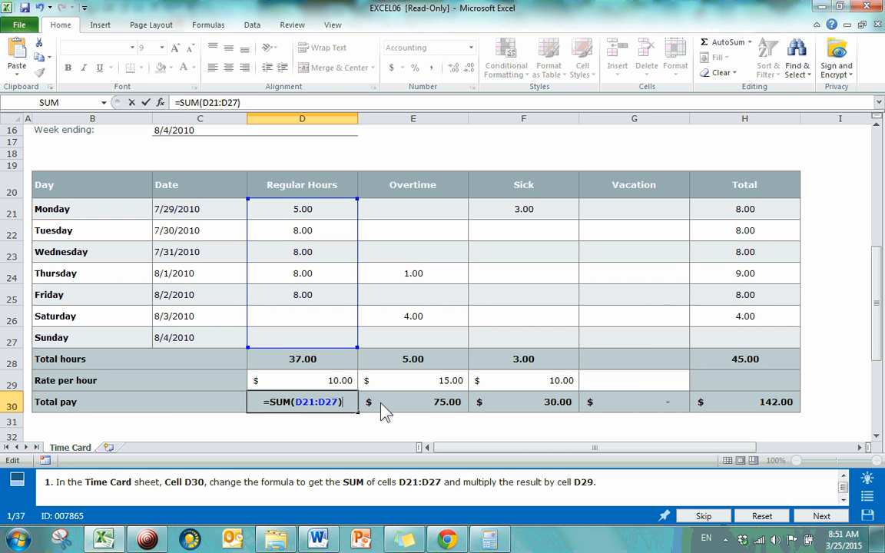
{"action": "type", "text": "&"}
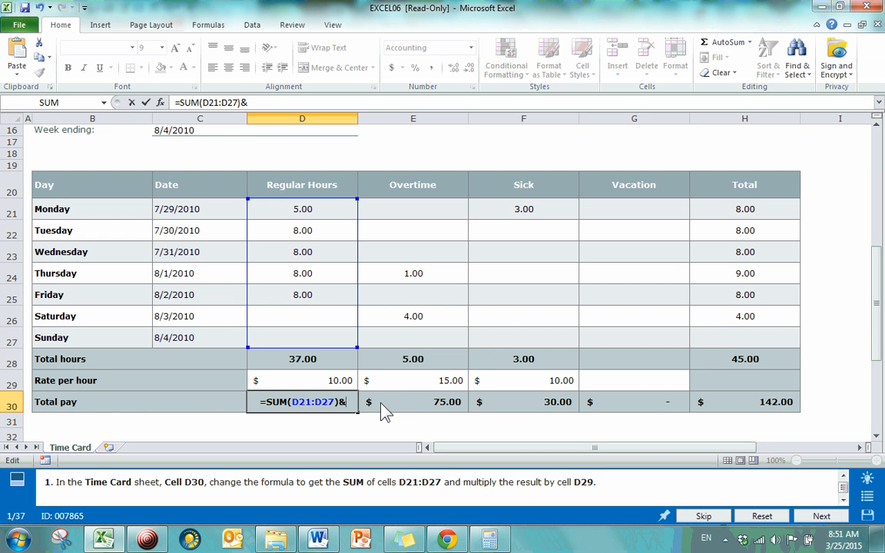
{"action": "key", "text": "BackSpace"}
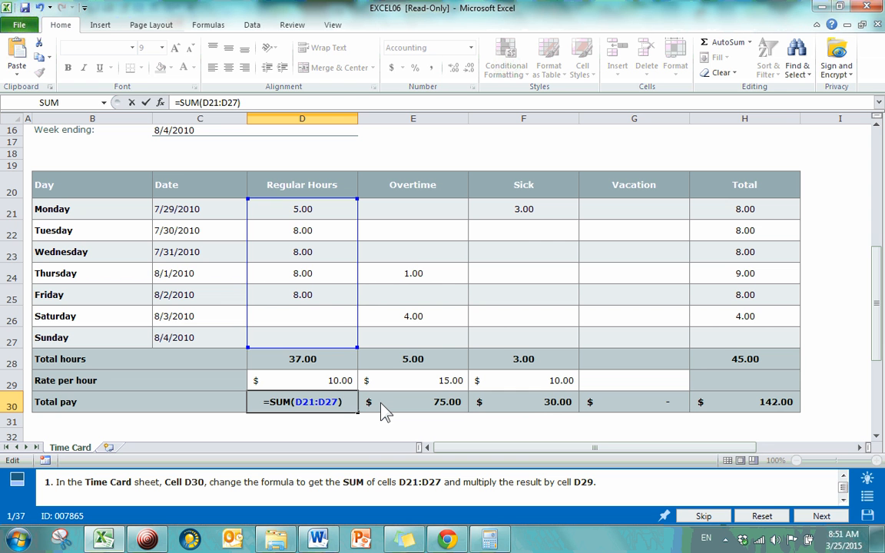
Extend the D30 formula to =SUM(D21:D27)*D29 and reselect the cell to check it
{"action": "type", "text": "*"}
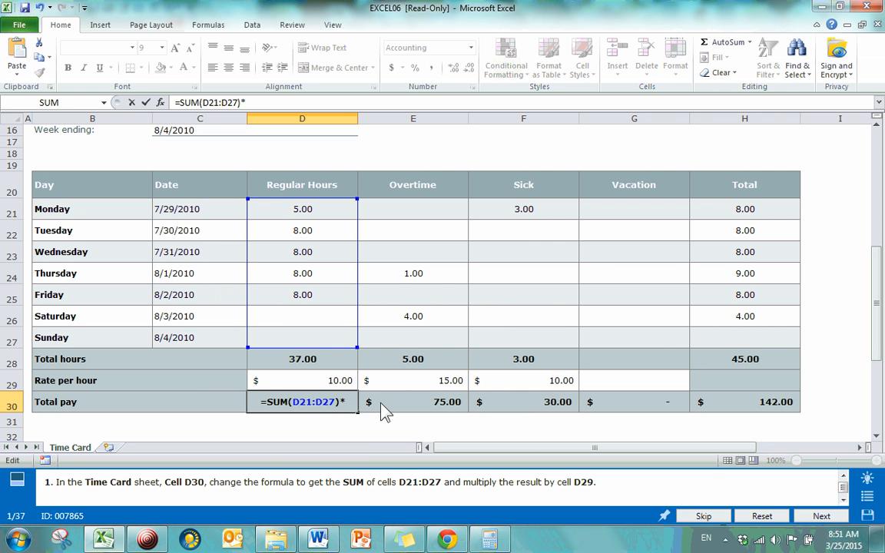
{"action": "type", "text": "d29"}
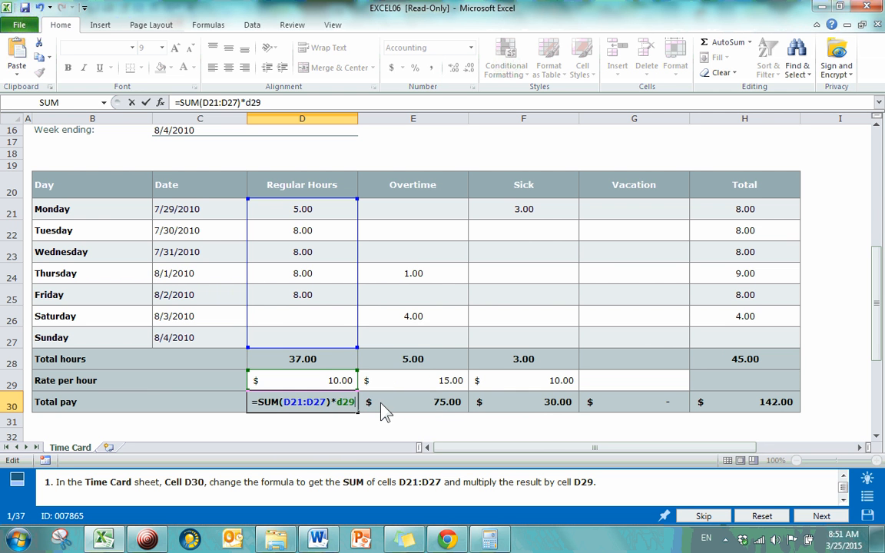
{"action": "key", "text": "Return"}
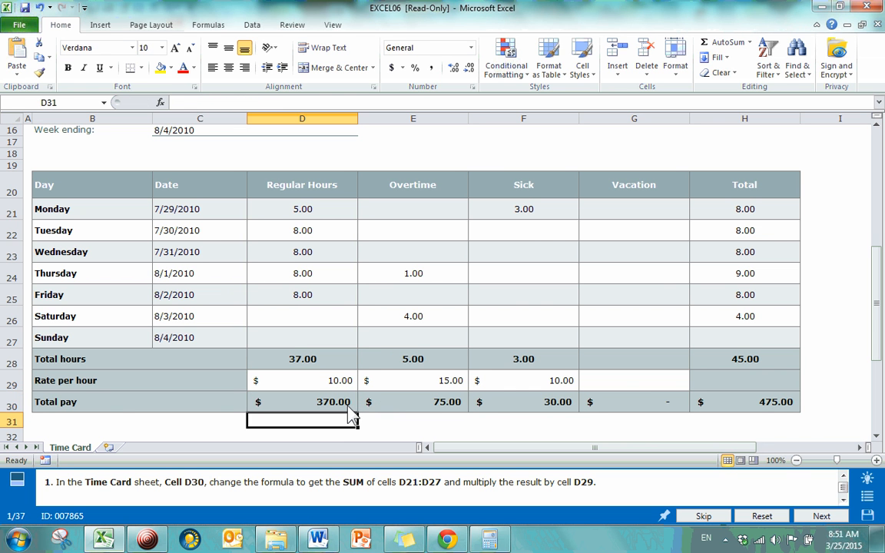
{"action": "left_click", "coordinate": [350, 409]}
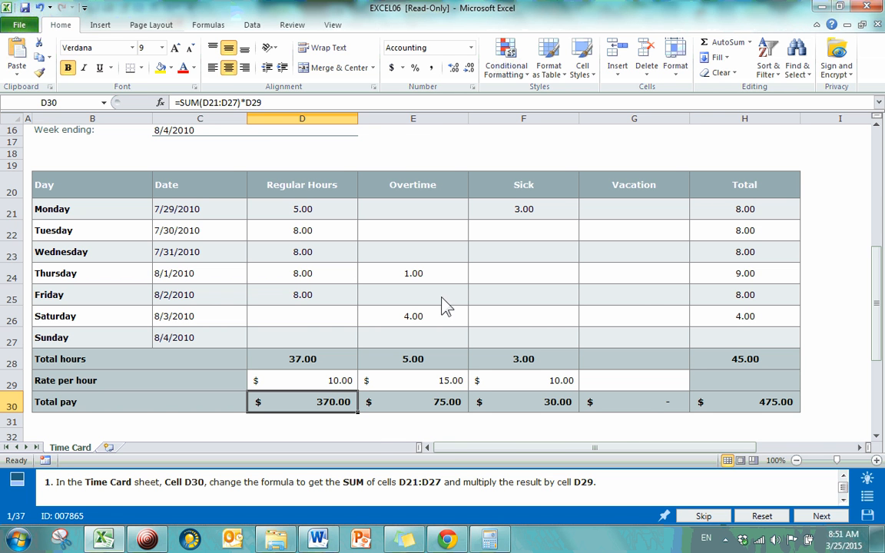
Submit the answer to question 1 and continue past its score page to the following question
{"action": "left_click", "coordinate": [826, 513]}
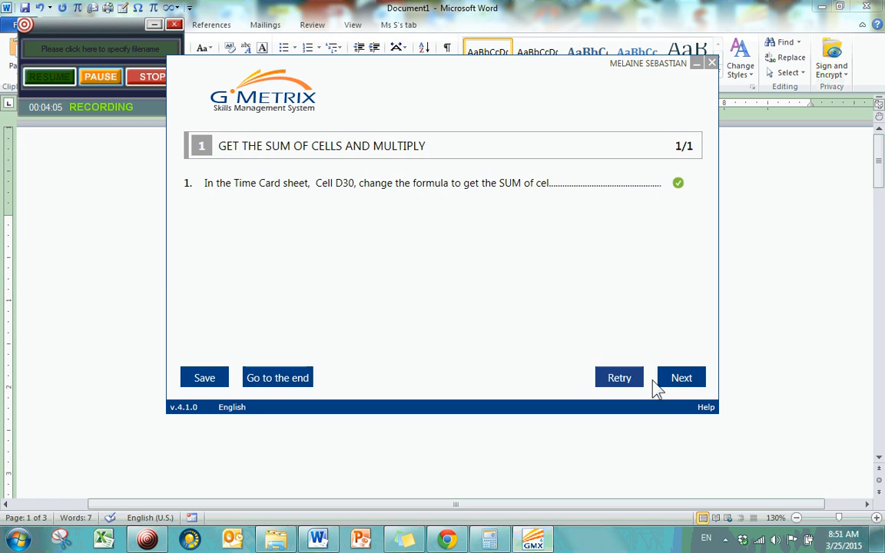
{"action": "left_click", "coordinate": [680, 379]}
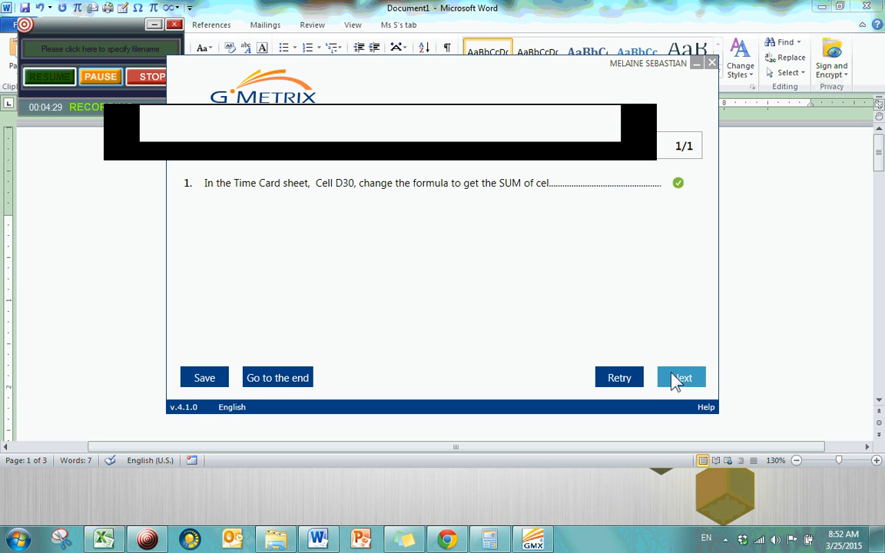
{"action": "left_click", "coordinate": [676, 378]}
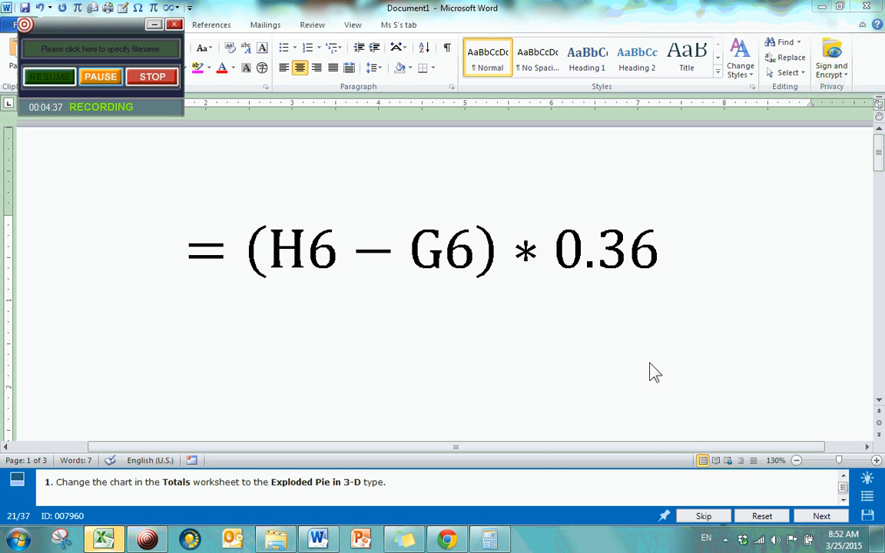
Go to question 2, Create a reference in a cell, through the question list
{"action": "left_click", "coordinate": [868, 496]}
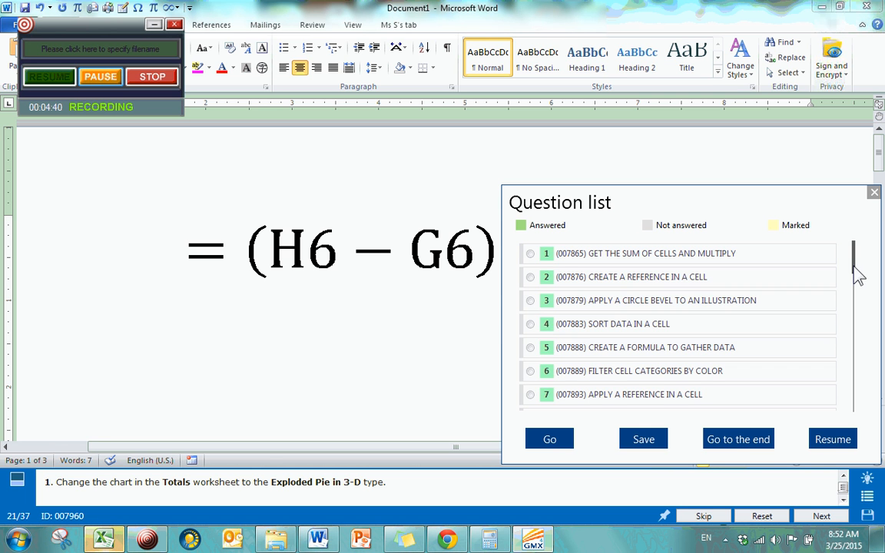
{"action": "left_click", "coordinate": [530, 276]}
{"action": "left_click", "coordinate": [551, 440]}
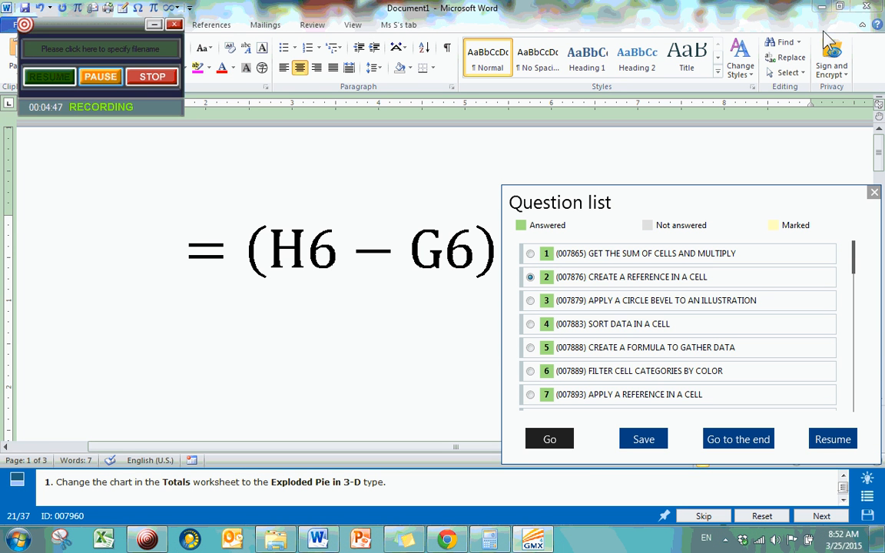
Minimize the Word document and switch to Excel to bring up the EXCEL08 workbook for question 2
{"action": "left_click", "coordinate": [820, 8]}
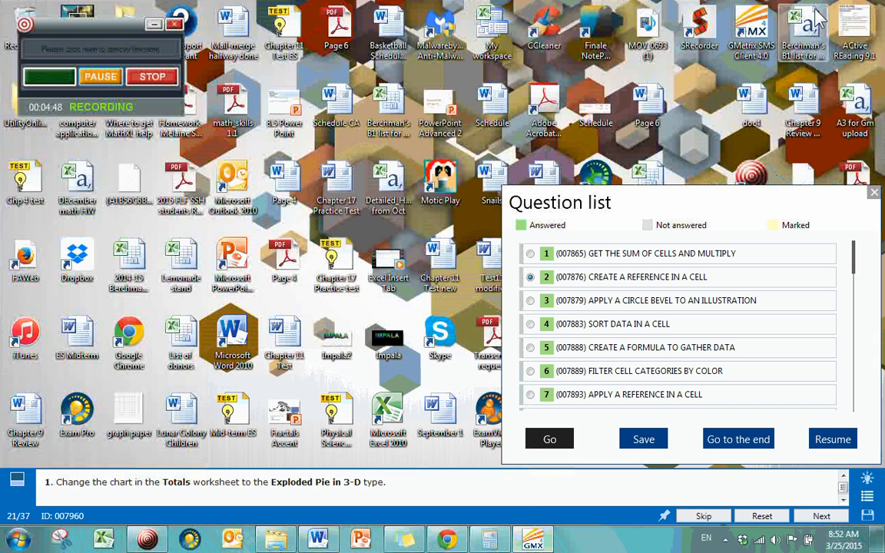
{"action": "left_click", "coordinate": [120, 540]}
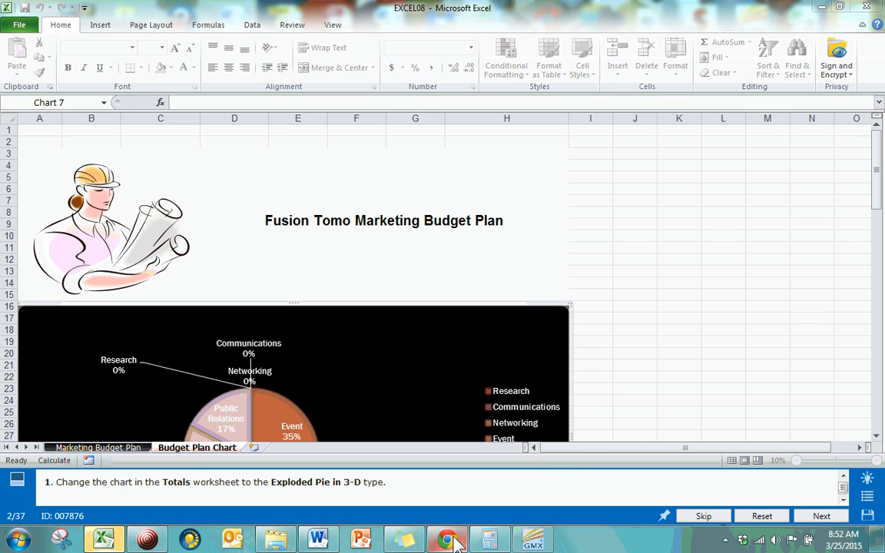
{"action": "mouse_move", "coordinate": [457, 541]}
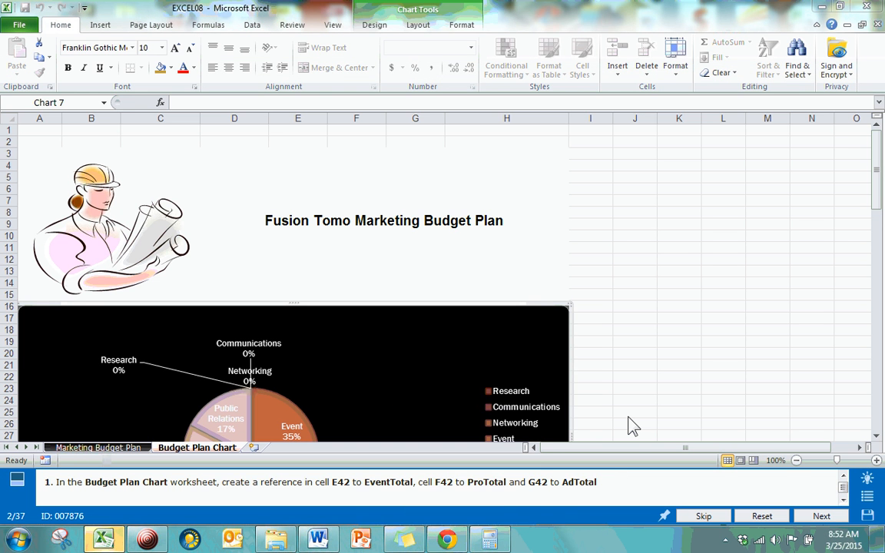
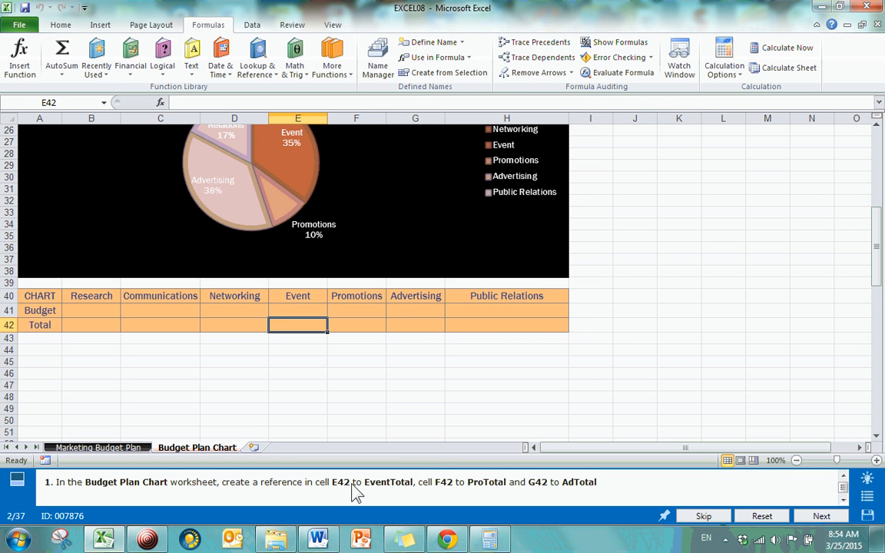
Try a reference to the cell above by entering =E41 in E42 and the value 100 in E41
{"action": "type", "text": "="}
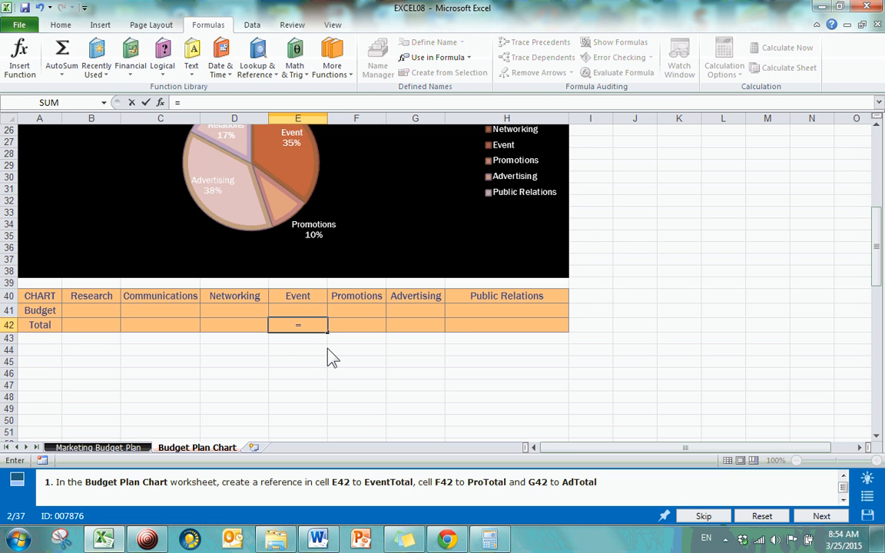
{"action": "scroll", "coordinate": [332, 357], "scroll_direction": "up", "scroll_amount": 7}
{"action": "scroll", "coordinate": [80, 301], "scroll_direction": "down", "scroll_amount": 2}
{"action": "scroll", "coordinate": [285, 374], "scroll_direction": "down", "scroll_amount": 5}
{"action": "type", "text": "e41"}
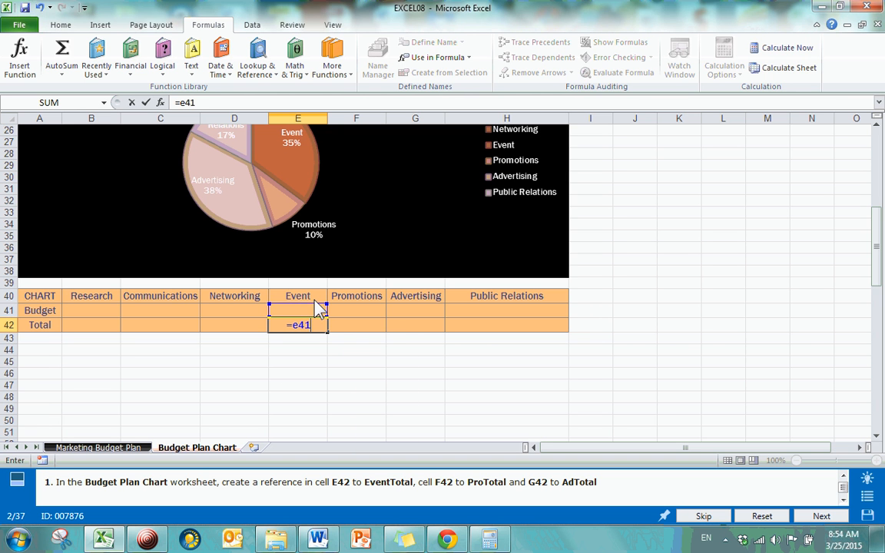
{"action": "key", "text": "Return"}
{"action": "left_click", "coordinate": [315, 308]}
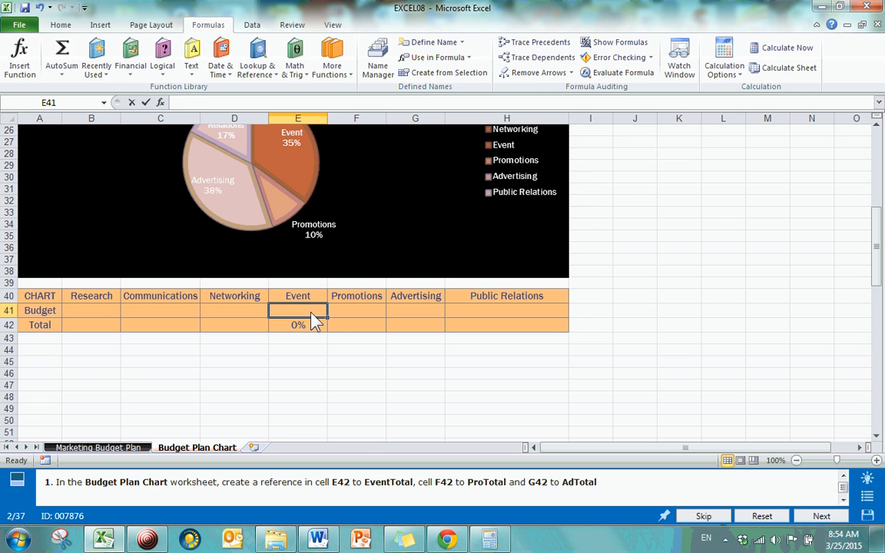
{"action": "type", "text": "100"}
{"action": "key", "text": "Return"}
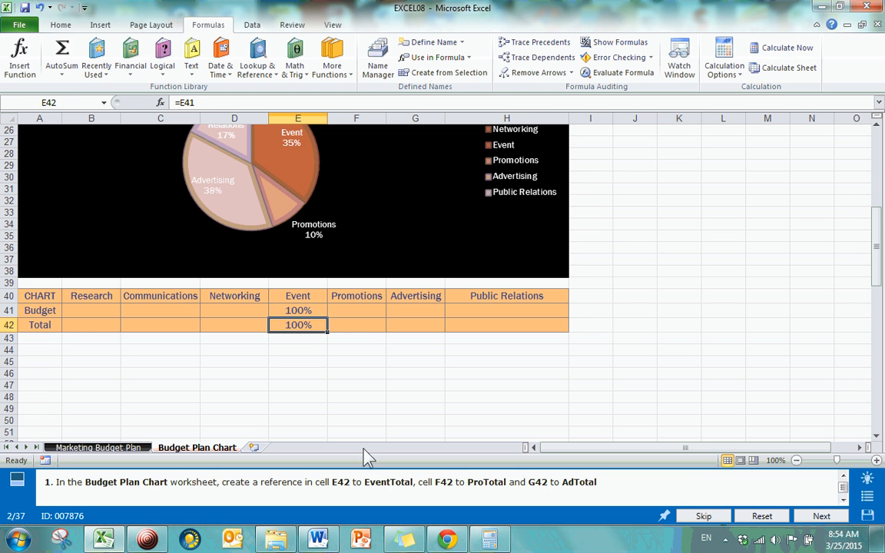
Clear the trial formula from E42 and the trial value from E41
{"action": "key", "text": "BackSpace"}
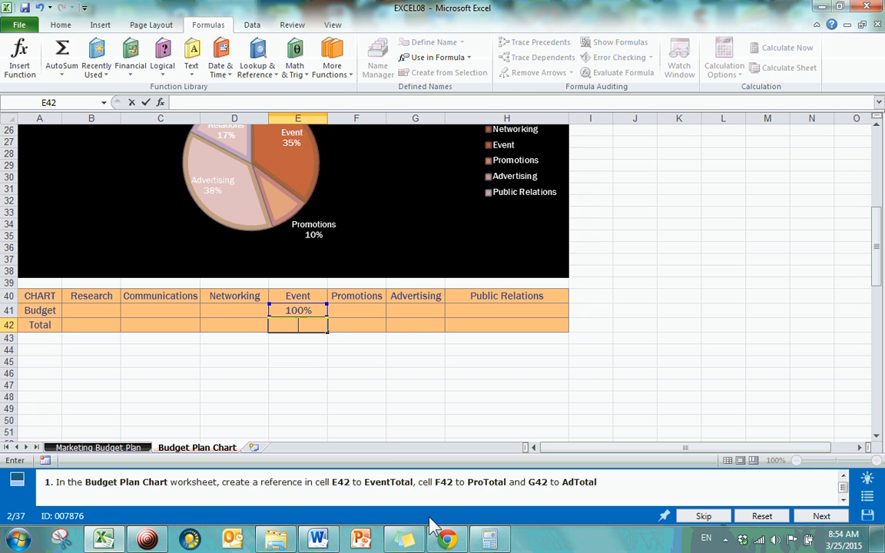
{"action": "key", "text": "Return"}
{"action": "left_click", "coordinate": [314, 314]}
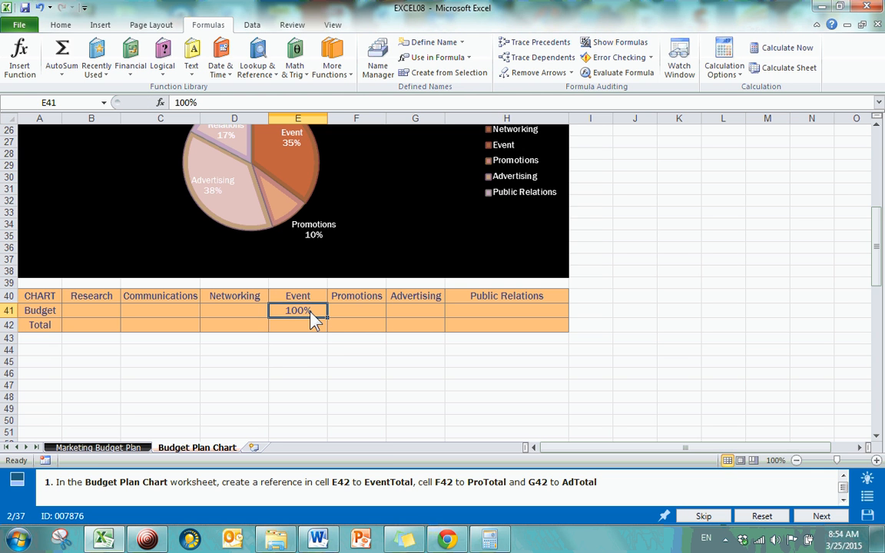
{"action": "key", "text": "BackSpace"}
{"action": "key", "text": "Return"}
Enter the named-range reference =EventTotal in cell E42 of the Budget Plan Chart worksheet
{"action": "type", "text": "="}
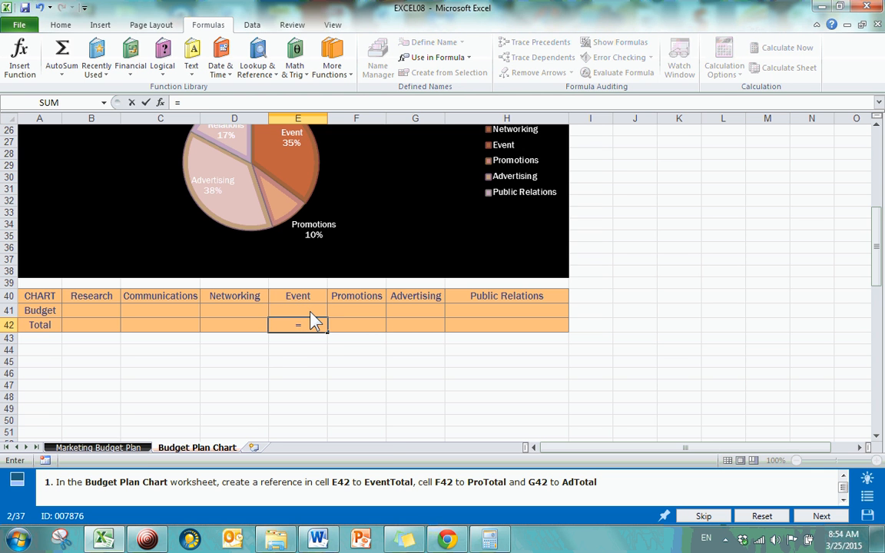
{"action": "type", "text": "eve"}
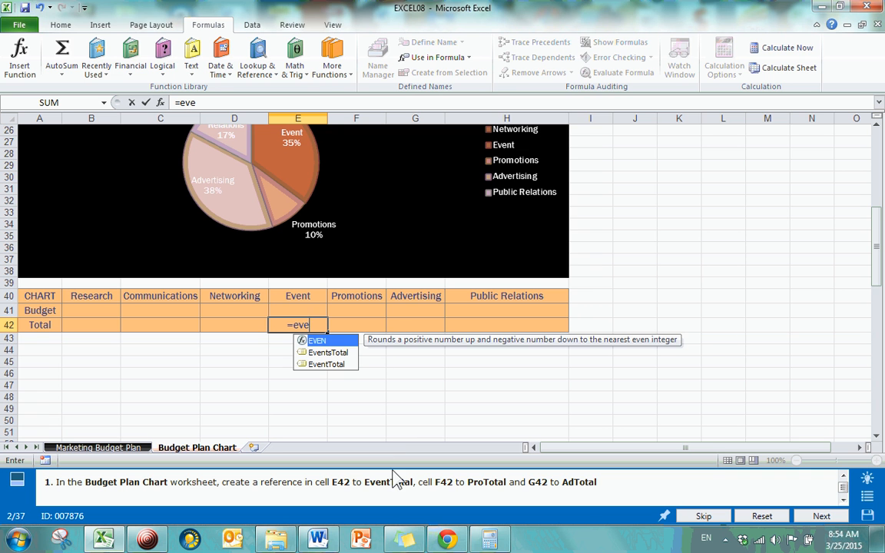
{"action": "left_click", "coordinate": [330, 365]}
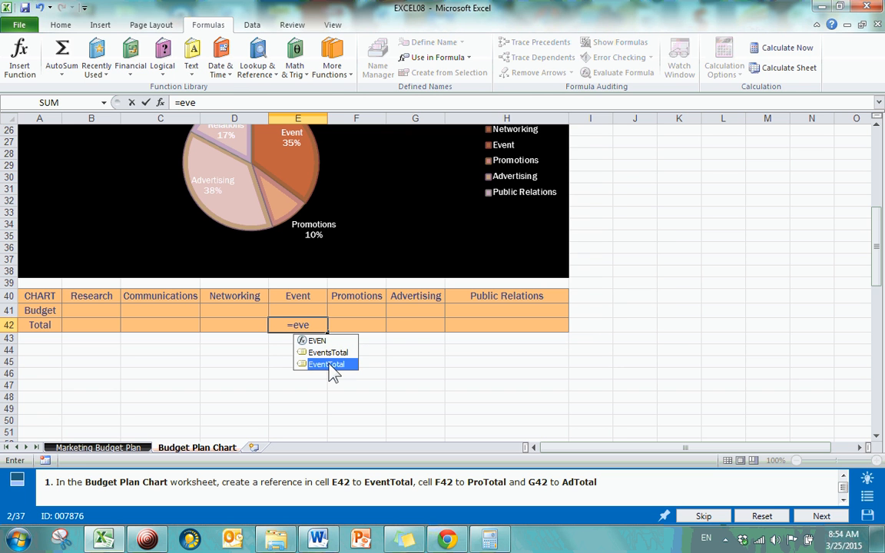
{"action": "double_click", "coordinate": [330, 365]}
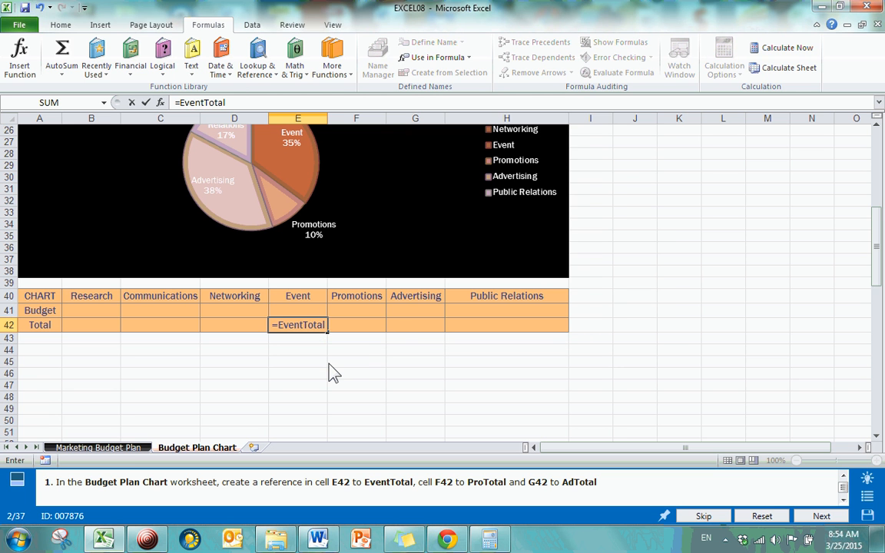
{"action": "key", "text": "Return"}
Enter the named-range reference =ProTotal in cell F42 under Promotions
{"action": "left_click", "coordinate": [355, 325]}
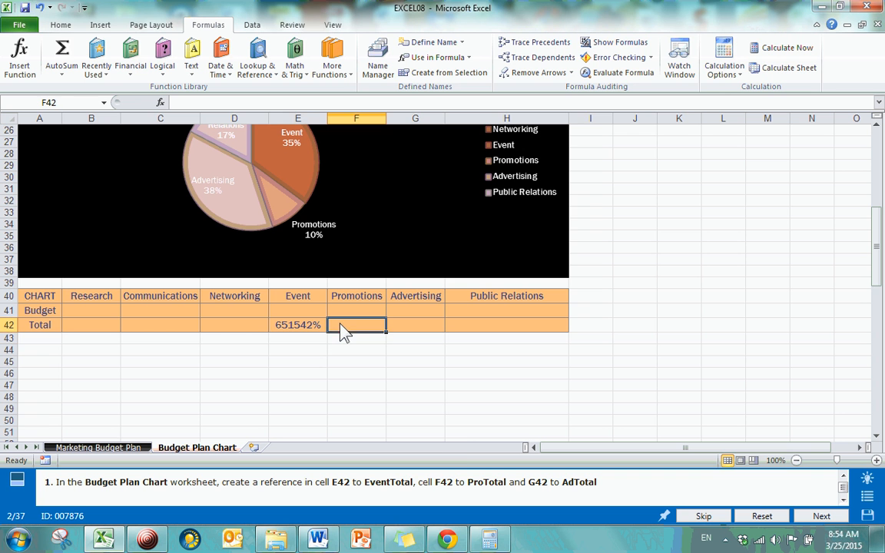
{"action": "type", "text": "=pro"}
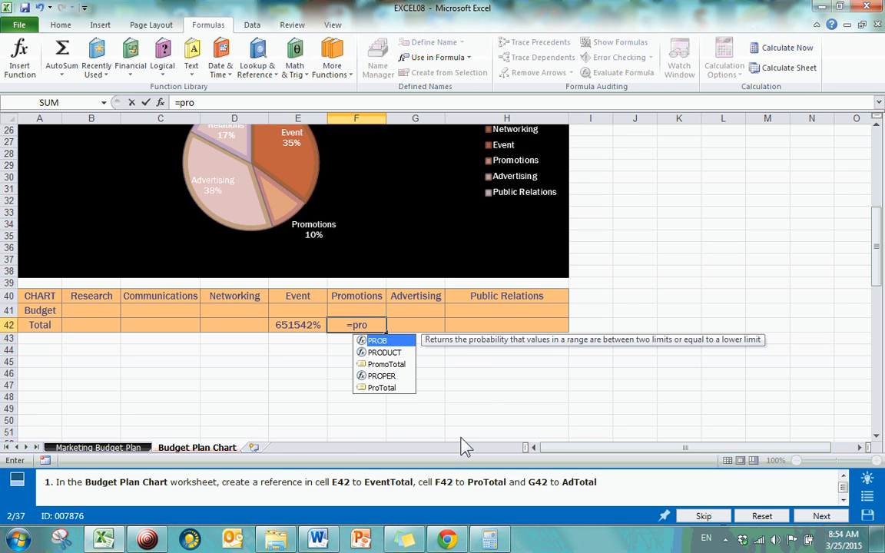
{"action": "key", "text": "Down"}
{"action": "key", "text": "Down"}
{"action": "key", "text": "Down"}
{"action": "key", "text": "Down"}
{"action": "key", "text": "Tab"}
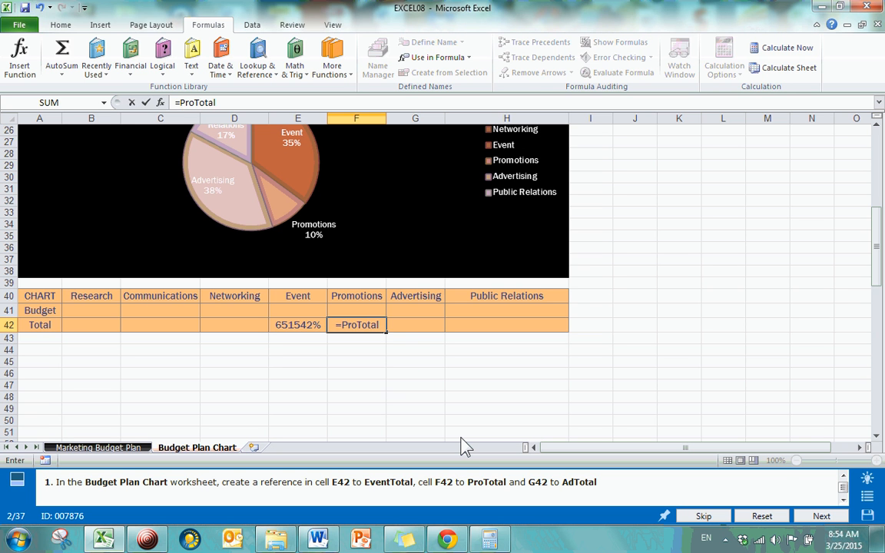
{"action": "key", "text": "Return"}
Enter the named-range reference =AdTotal in cell G42 under Advertising
{"action": "key", "text": "Up"}
{"action": "key", "text": "Right"}
{"action": "type", "text": "="}
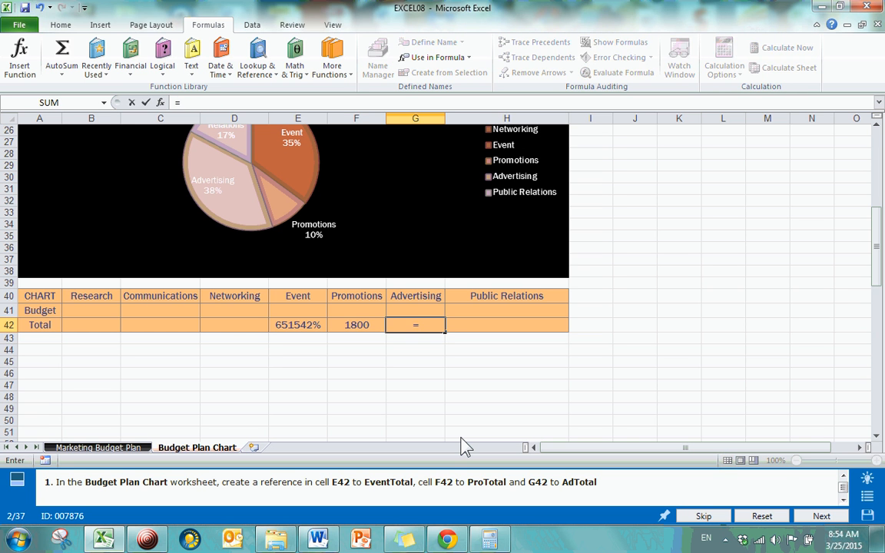
{"action": "type", "text": "ad"}
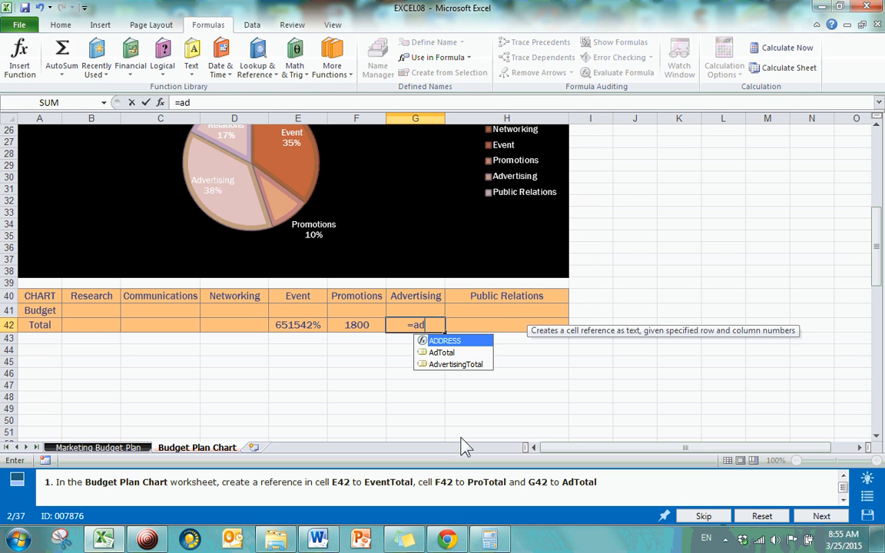
{"action": "key", "text": "Down"}
{"action": "key", "text": "Tab"}
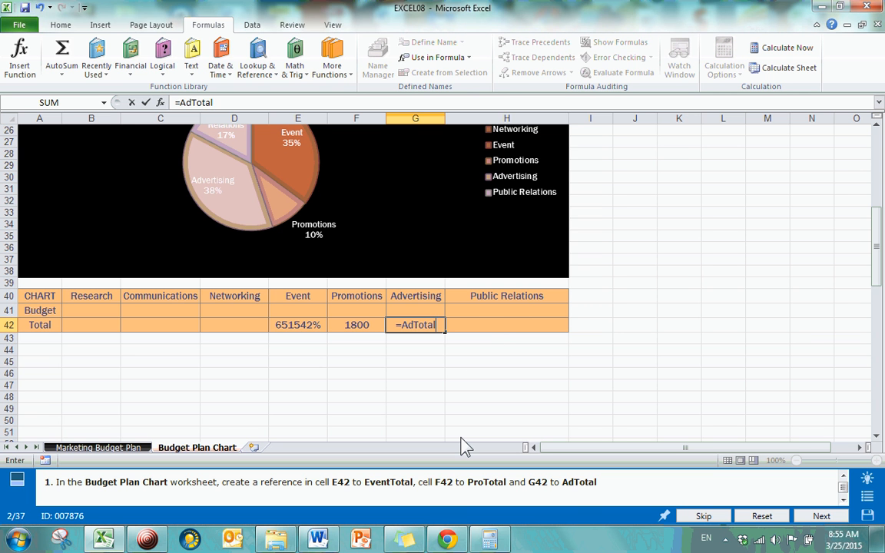
{"action": "key", "text": "Return"}
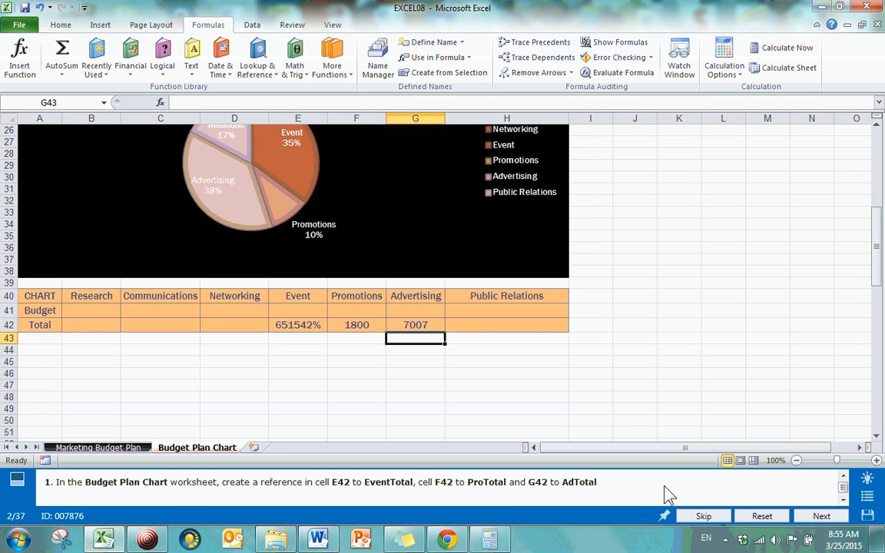
Submit the answer to question 2 and continue to the following question
{"action": "left_click", "coordinate": [432, 326]}
{"action": "left_click", "coordinate": [474, 325]}
{"action": "left_click", "coordinate": [539, 363]}
{"action": "left_click", "coordinate": [823, 516]}
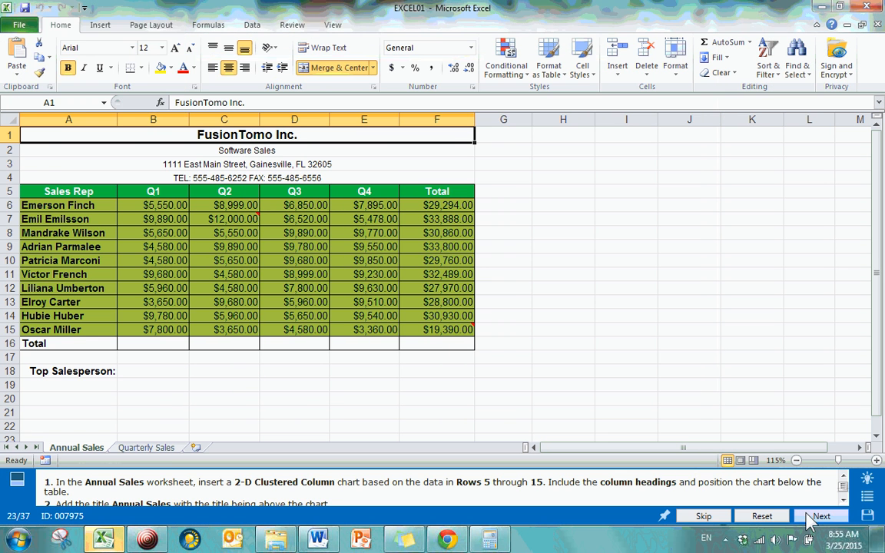
Continue past question 23 unanswered and go to question 4, Sort data in a cell, through the question list
{"action": "left_click", "coordinate": [866, 500]}
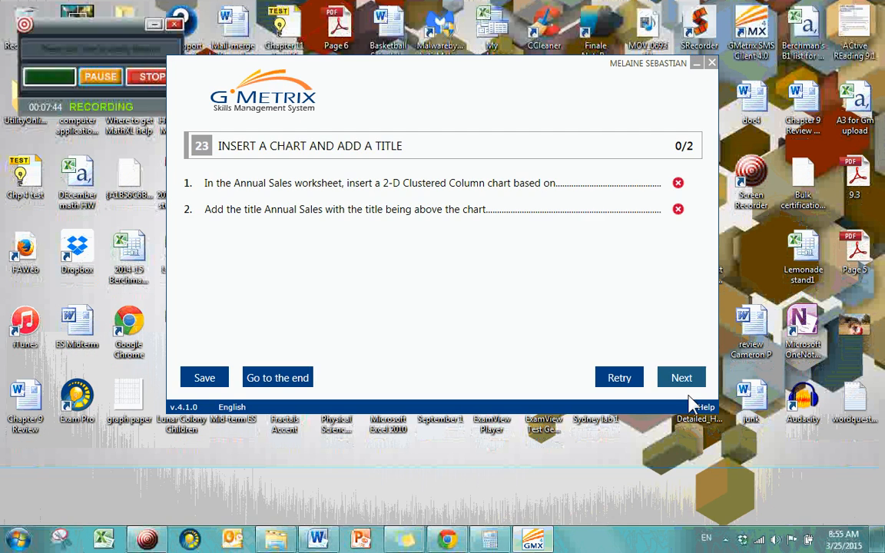
{"action": "left_click", "coordinate": [686, 382]}
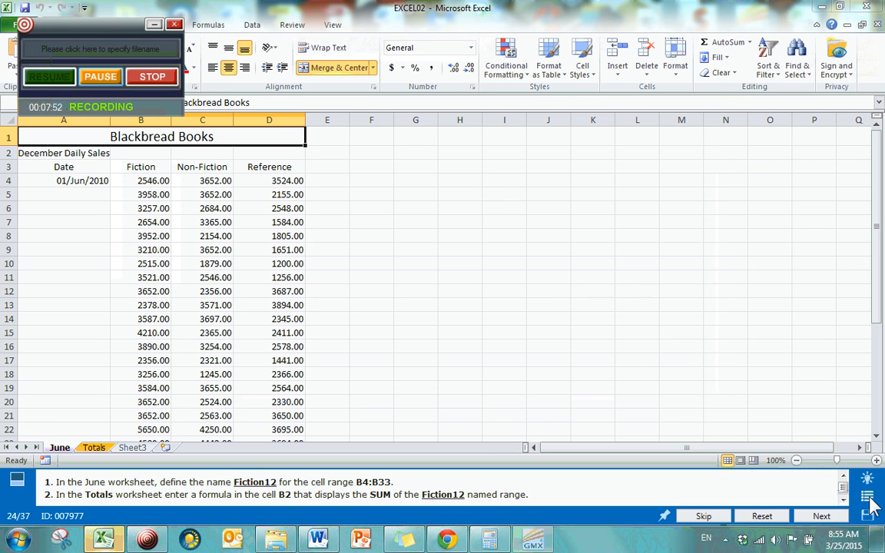
{"action": "left_click", "coordinate": [869, 498]}
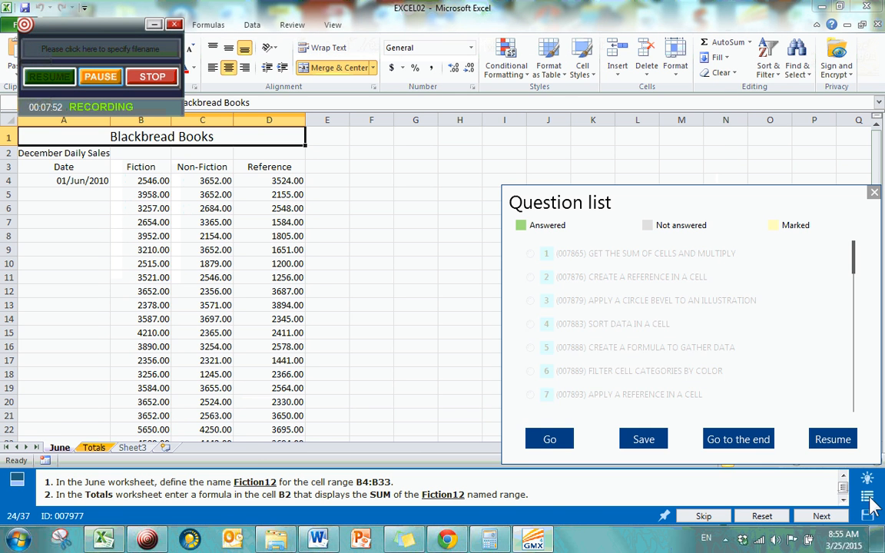
{"action": "left_click", "coordinate": [565, 446]}
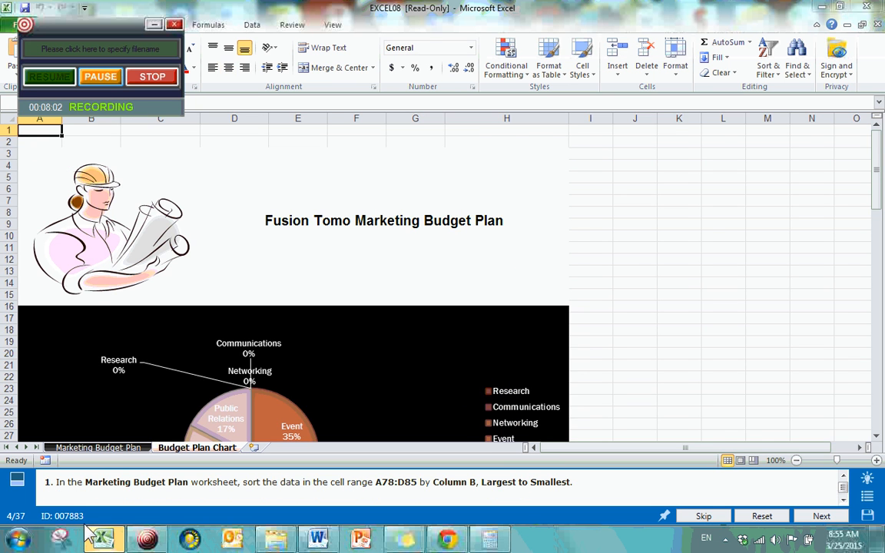
Select the advertising data in A78:D85 on the Marketing Budget Plan worksheet
{"action": "left_click", "coordinate": [99, 449]}
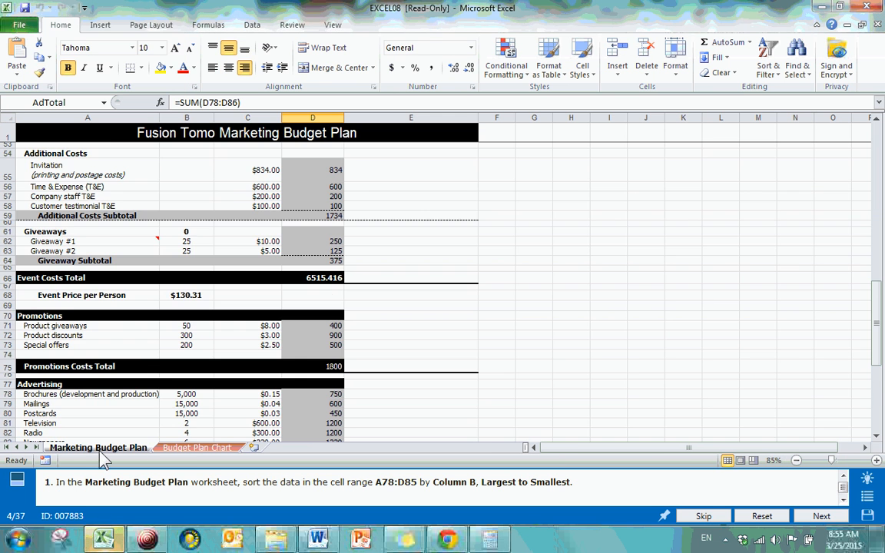
{"action": "scroll", "coordinate": [330, 317], "scroll_direction": "down", "scroll_amount": 3}
{"action": "scroll", "coordinate": [327, 369], "scroll_direction": "up", "scroll_amount": 7}
{"action": "scroll", "coordinate": [327, 373], "scroll_direction": "up", "scroll_amount": 8}
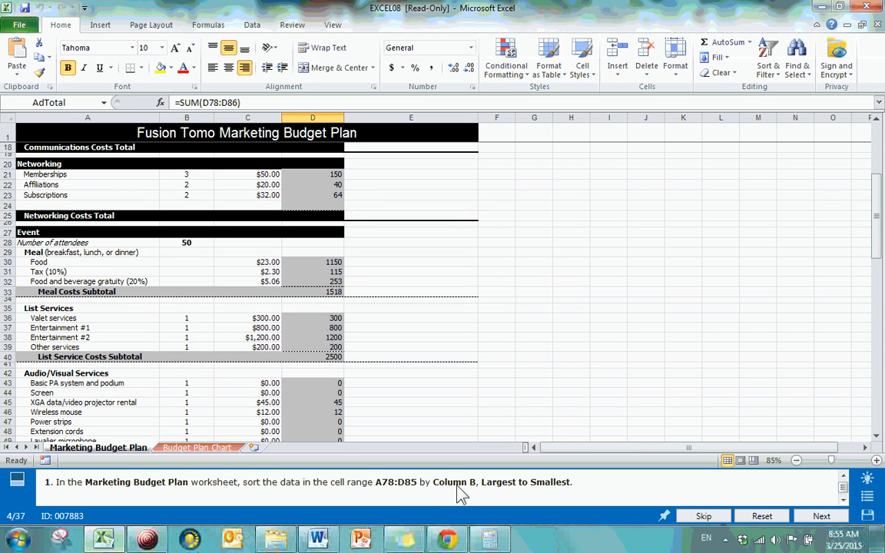
{"action": "left_click", "coordinate": [150, 339]}
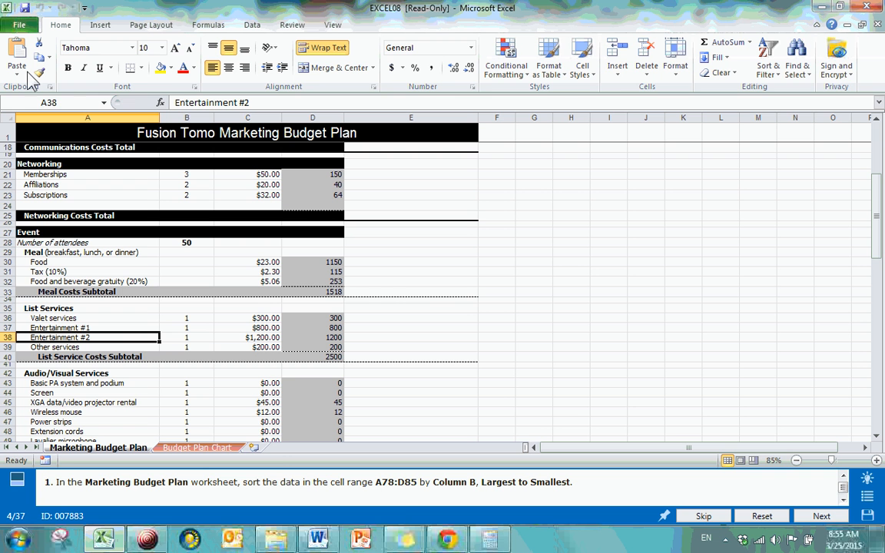
{"action": "left_click", "coordinate": [77, 103]}
{"action": "type", "text": "a78"}
{"action": "key", "text": "Return"}
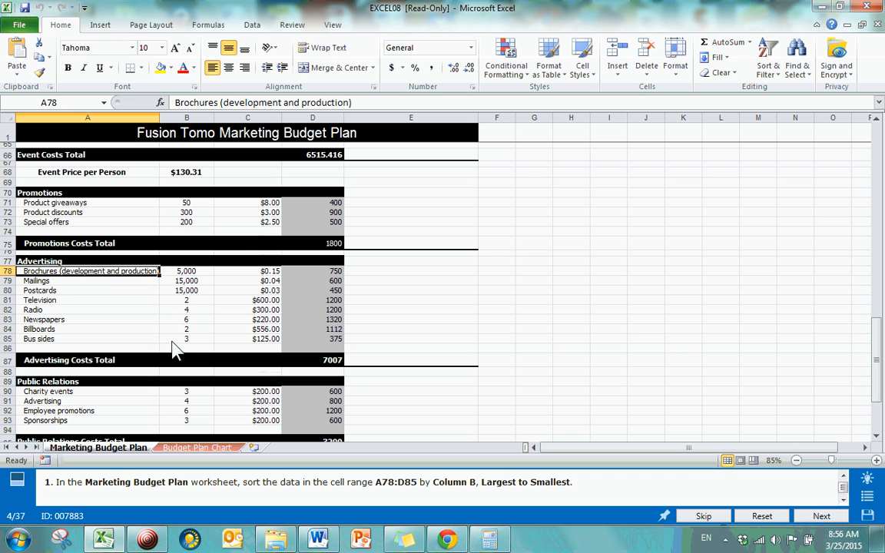
{"action": "left_click", "coordinate": [313, 344], "text": "shift"}
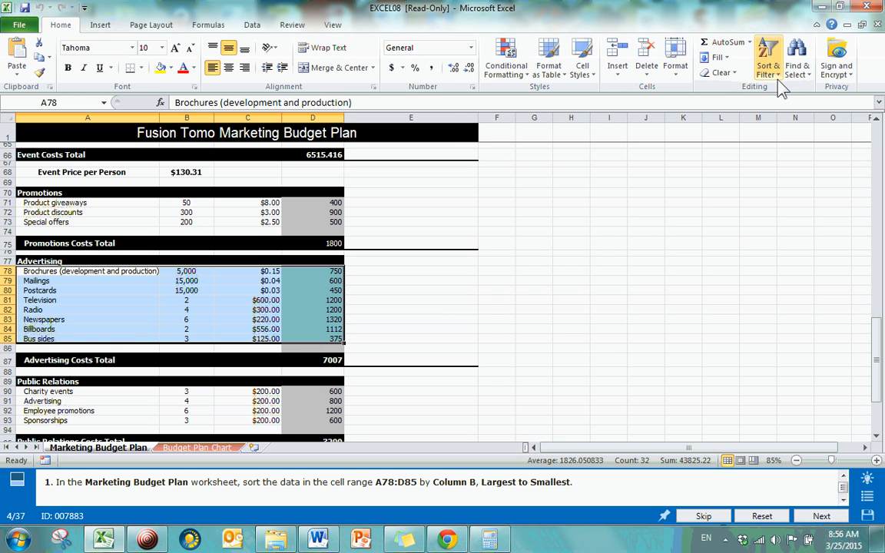
Sort the selected range by the values in Column B, Largest to Smallest
{"action": "left_click", "coordinate": [254, 26]}
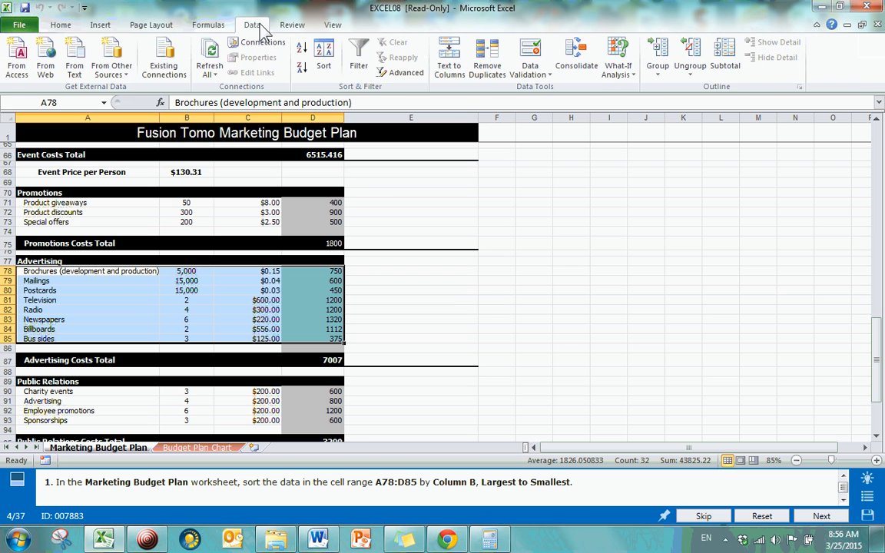
{"action": "left_click", "coordinate": [325, 69]}
{"action": "left_click", "coordinate": [567, 187]}
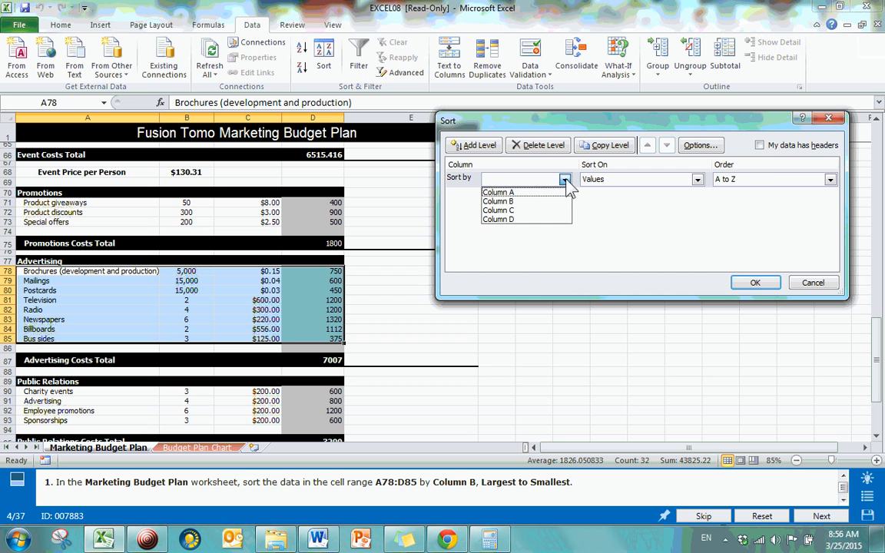
{"action": "left_click", "coordinate": [525, 201]}
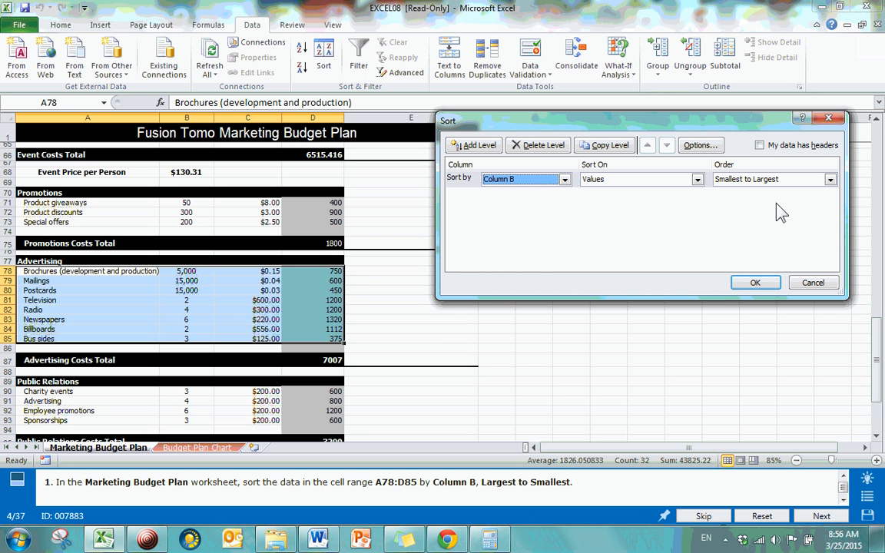
{"action": "left_click", "coordinate": [737, 179]}
{"action": "left_click", "coordinate": [757, 202]}
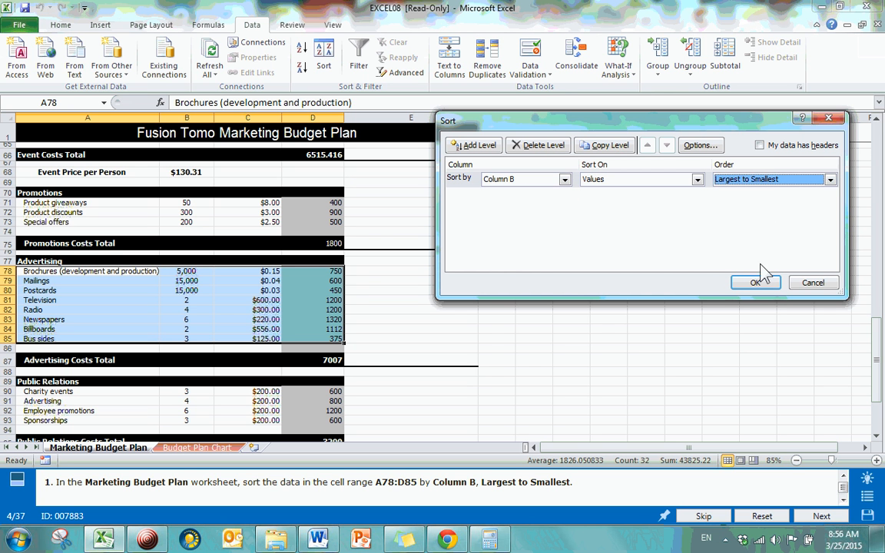
{"action": "left_click", "coordinate": [755, 283]}
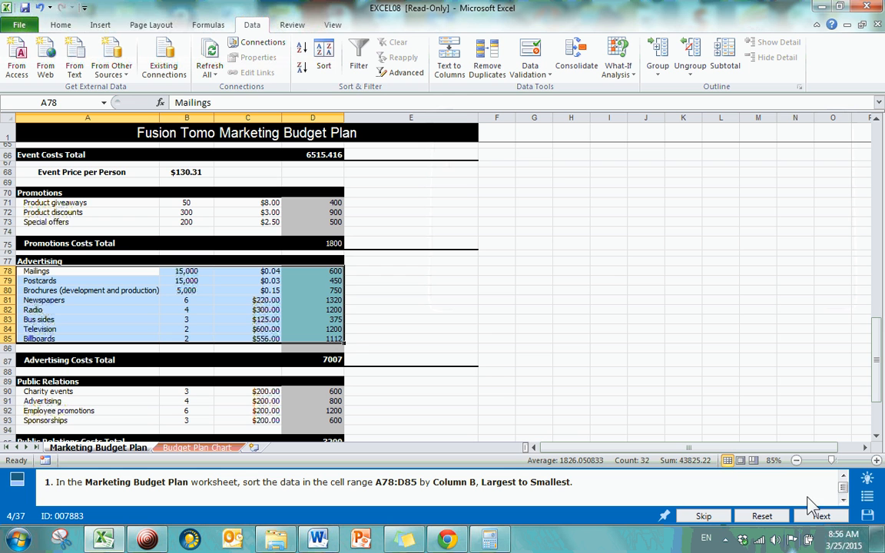
Submit the answer to question 4 and go to question 6, Filter cell categories by color, through the question list
{"action": "left_click", "coordinate": [821, 518]}
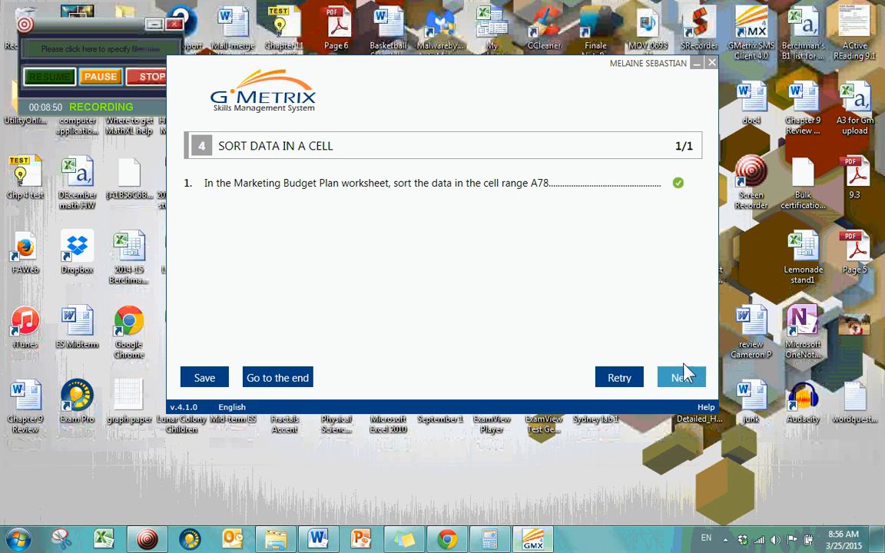
{"action": "left_click", "coordinate": [687, 389]}
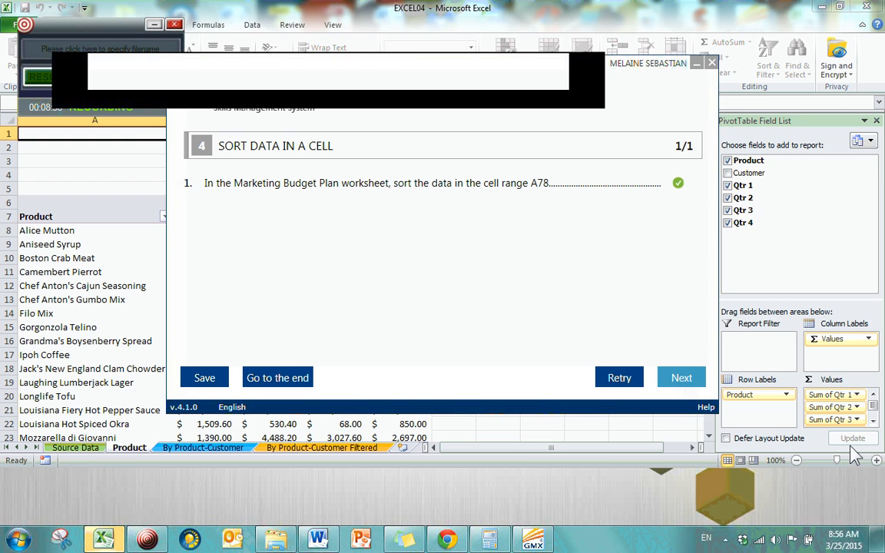
{"action": "left_click", "coordinate": [867, 496]}
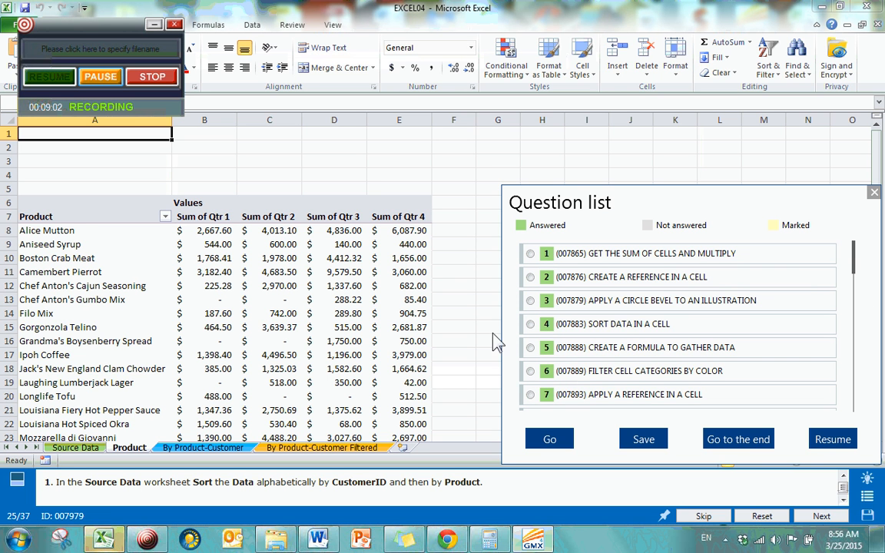
{"action": "left_click", "coordinate": [530, 371]}
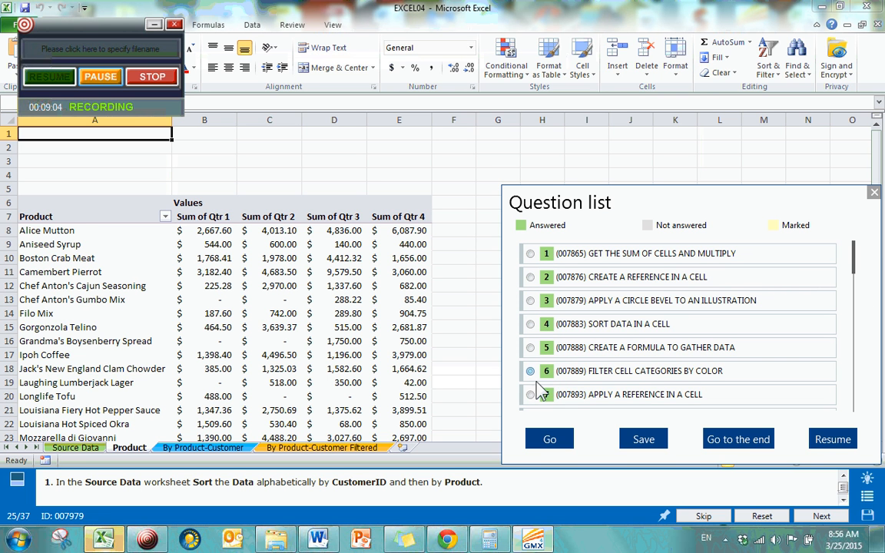
{"action": "left_click", "coordinate": [547, 437]}
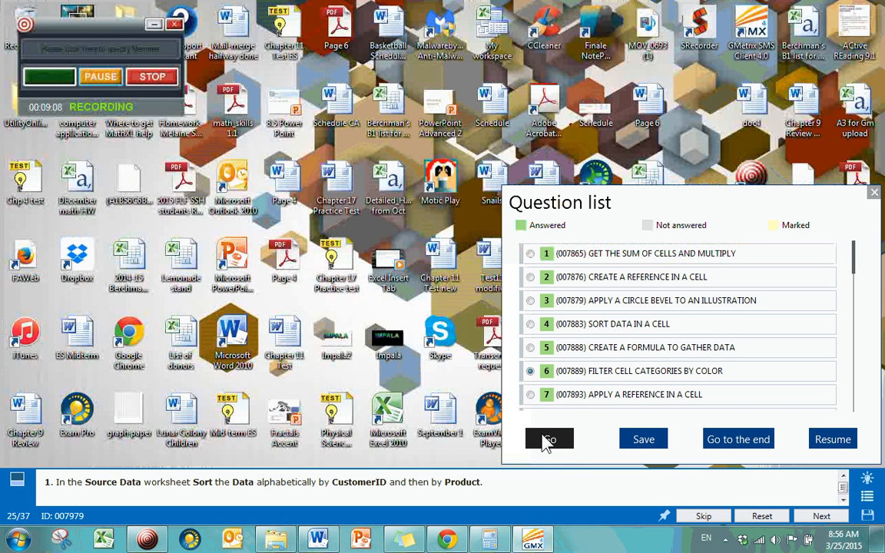
{"action": "left_click", "coordinate": [541, 448]}
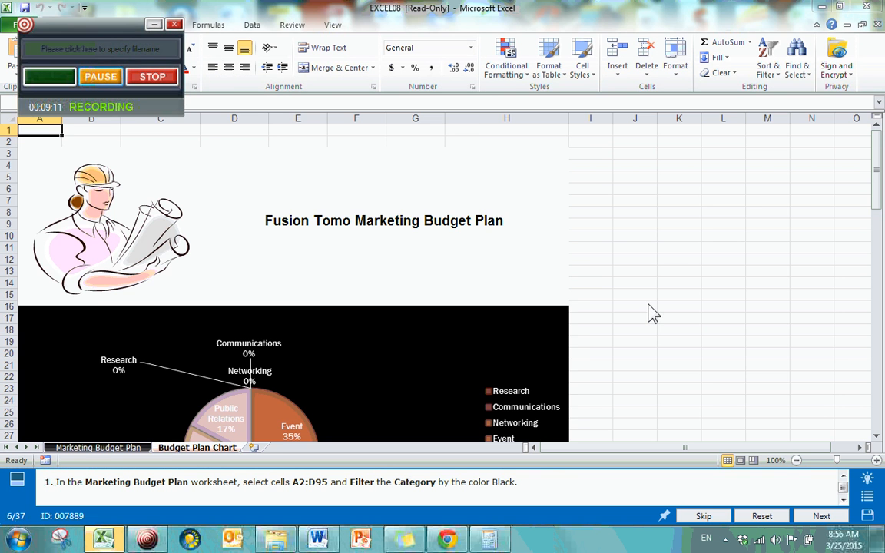
{"action": "left_click", "coordinate": [652, 314]}
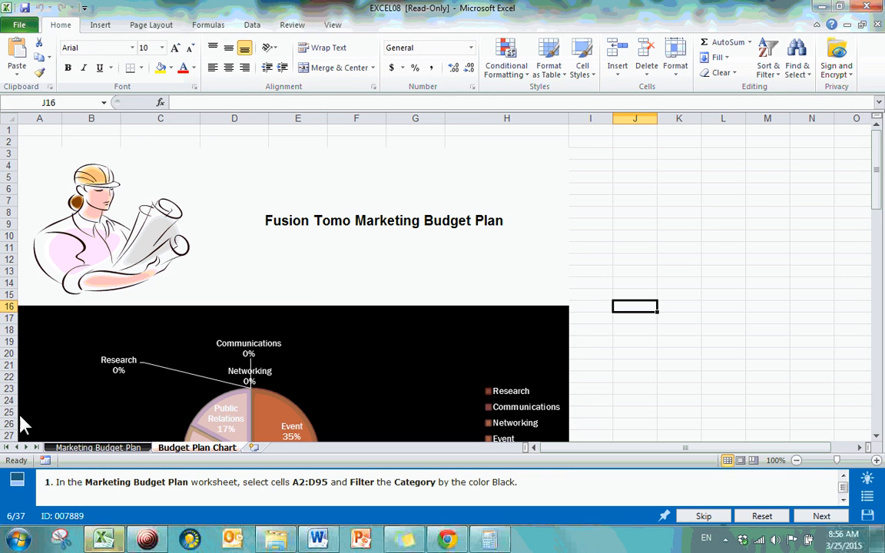
Select the cell range A2:D95 on the Marketing Budget Plan worksheet
{"action": "left_click", "coordinate": [85, 448]}
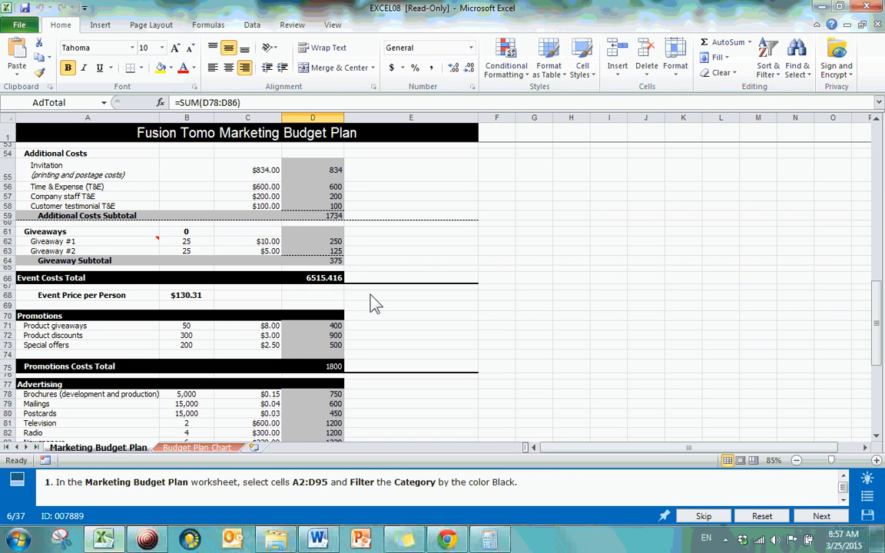
{"action": "scroll", "coordinate": [142, 263], "scroll_direction": "up", "scroll_amount": 18}
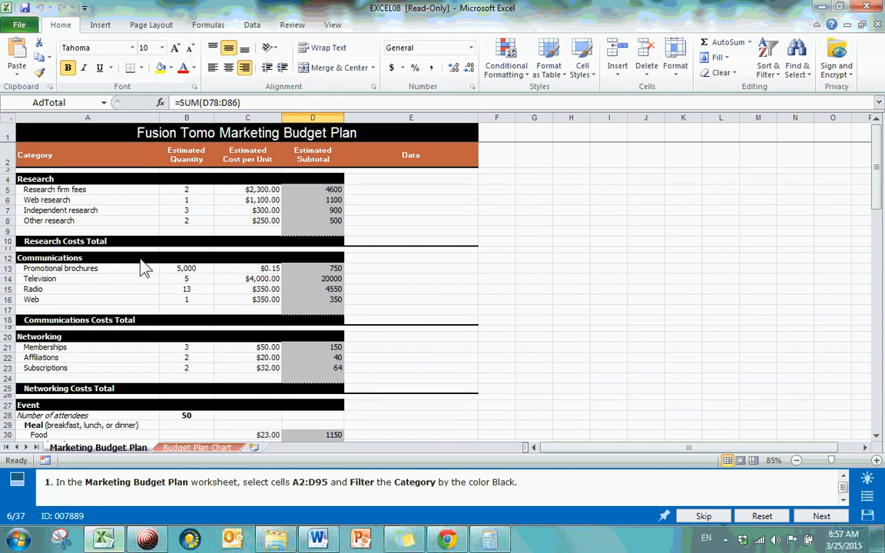
{"action": "left_click", "coordinate": [43, 151]}
{"action": "scroll", "coordinate": [326, 316], "scroll_direction": "down", "scroll_amount": 20}
{"action": "scroll", "coordinate": [326, 311], "scroll_direction": "down", "scroll_amount": 3}
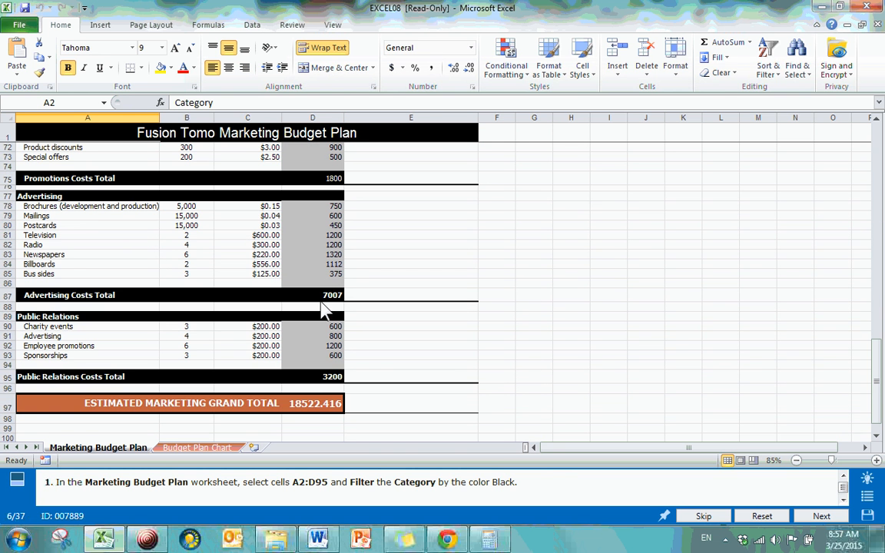
{"action": "left_click", "coordinate": [302, 379], "text": "shift"}
{"action": "scroll", "coordinate": [302, 382], "scroll_direction": "up", "scroll_amount": 20}
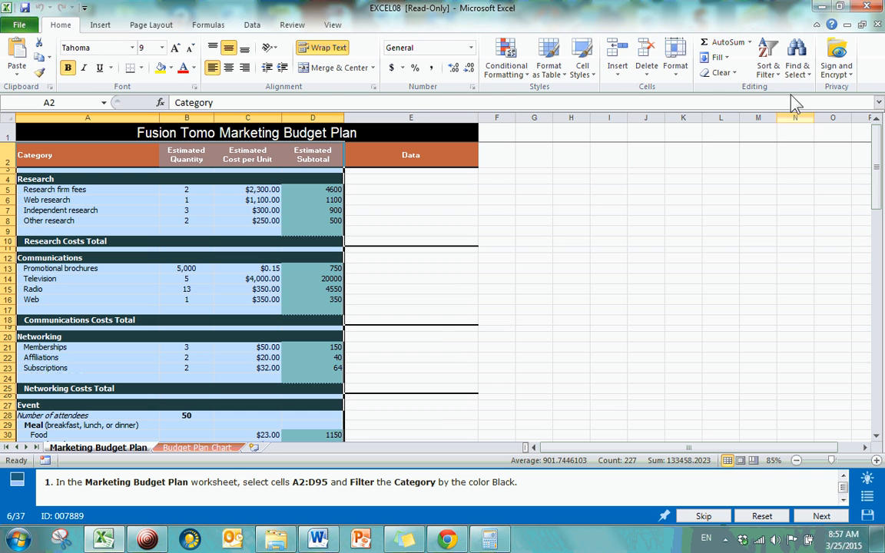
Turn on filtering for the selected range and filter the Category column by the black cell color
{"action": "left_click", "coordinate": [769, 66]}
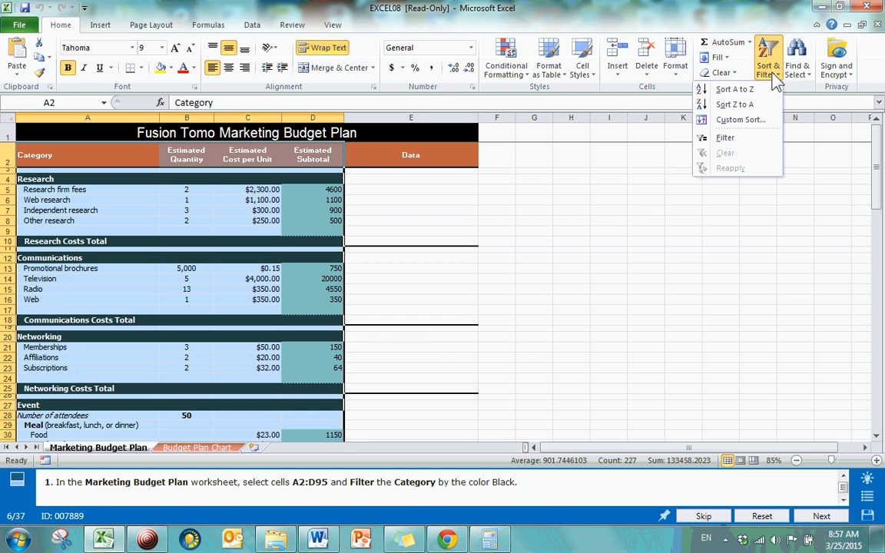
{"action": "left_click", "coordinate": [746, 140]}
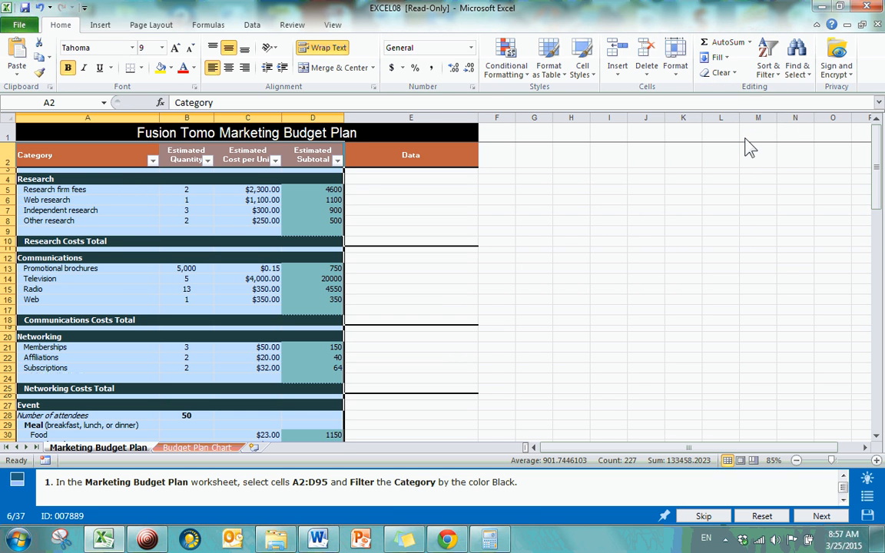
{"action": "left_click", "coordinate": [152, 160]}
{"action": "mouse_move", "coordinate": [122, 246]}
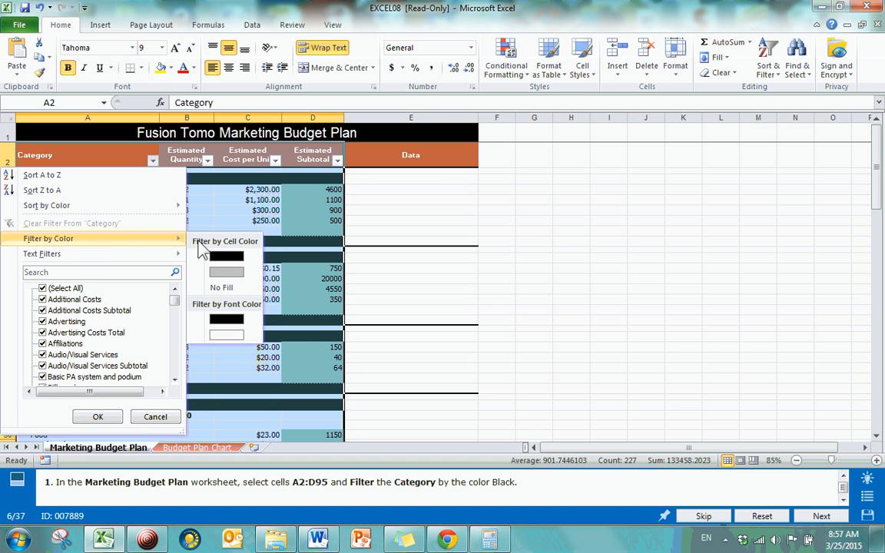
{"action": "left_click", "coordinate": [219, 259]}
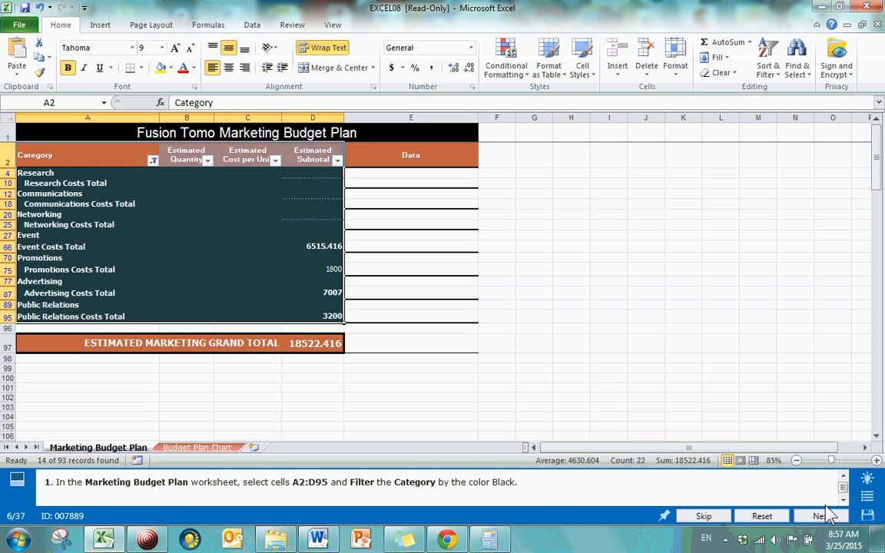
Go to question 8, Name cells and apply a subtraction formula, through the question list
{"action": "left_click", "coordinate": [867, 496]}
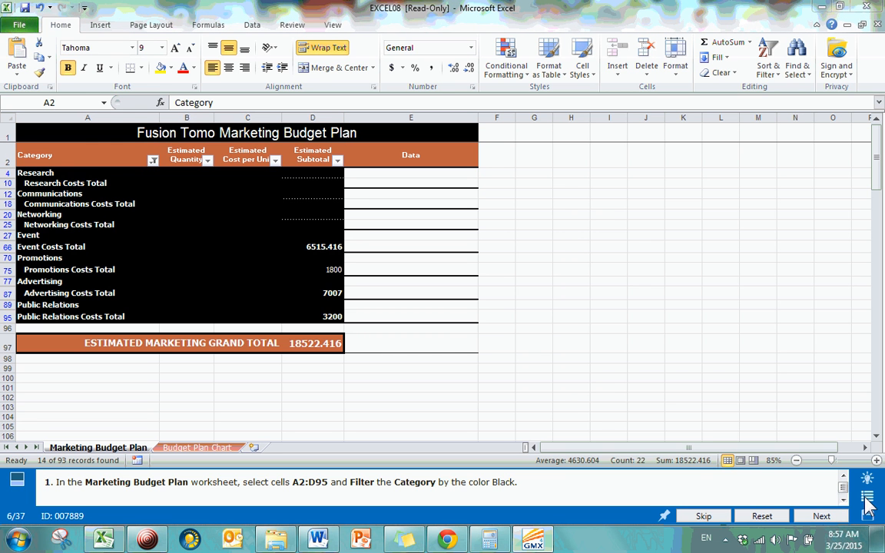
{"action": "left_click_drag", "start_coordinate": [859, 269], "coordinate": [859, 284]}
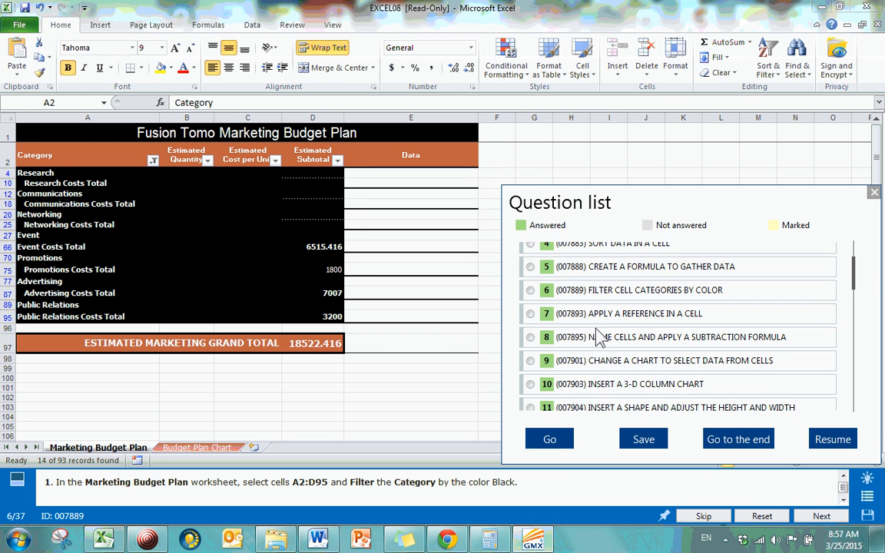
{"action": "left_click", "coordinate": [553, 444]}
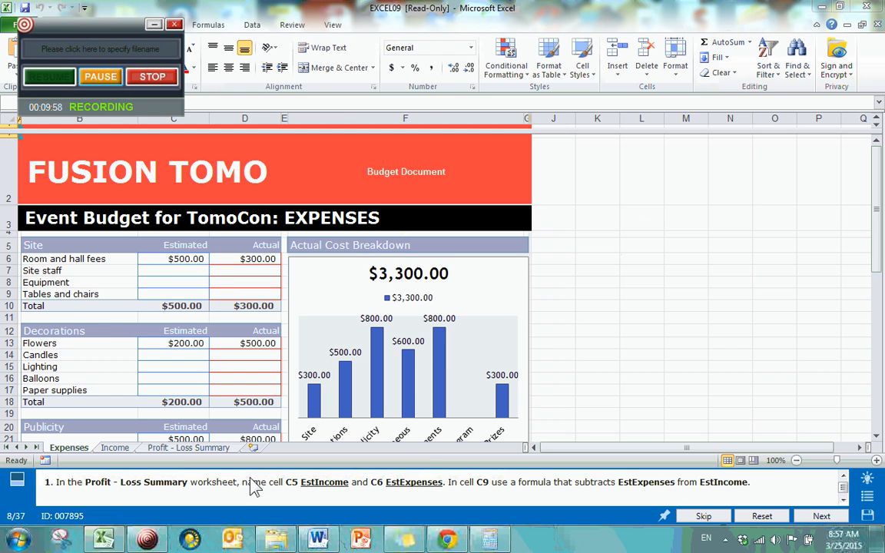
Select the estimated total income cell C5 on the Profit - Loss Summary worksheet and start defining a name for it
{"action": "left_click", "coordinate": [184, 448]}
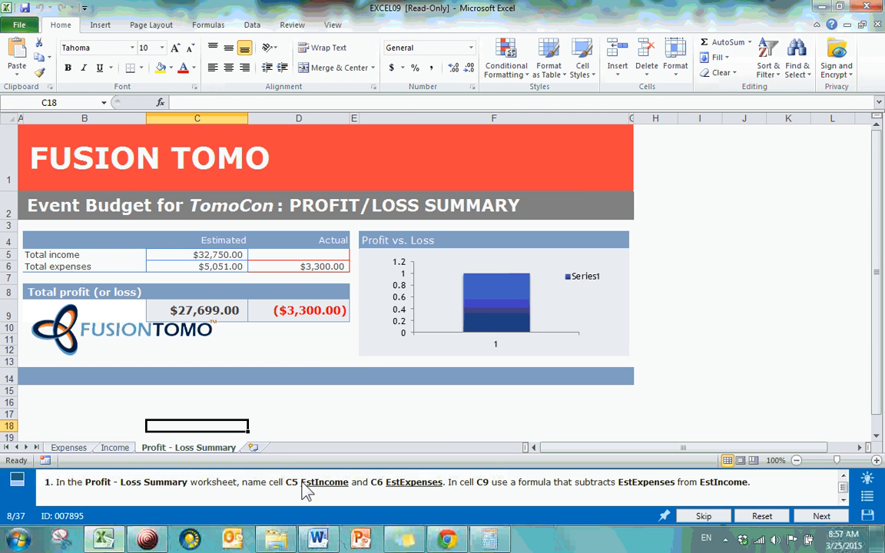
{"action": "left_click", "coordinate": [184, 256]}
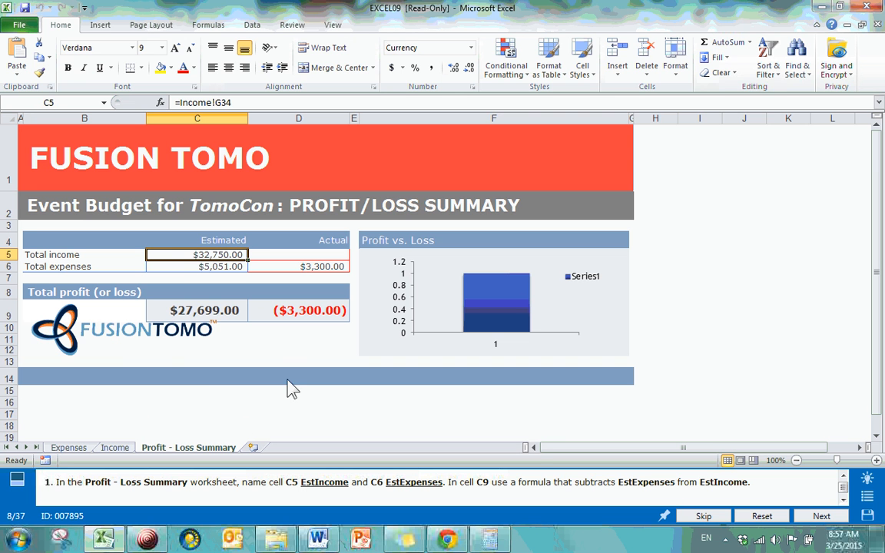
{"action": "left_click", "coordinate": [254, 26]}
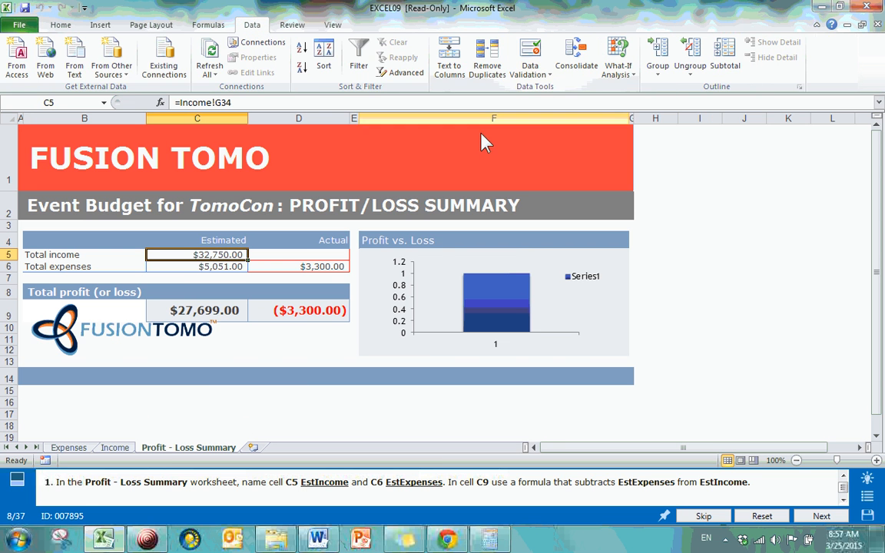
{"action": "left_click", "coordinate": [214, 25]}
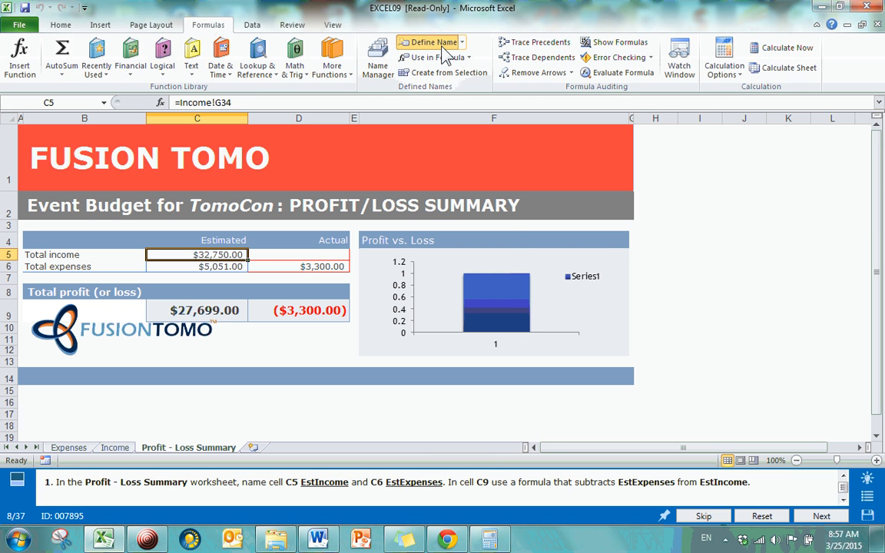
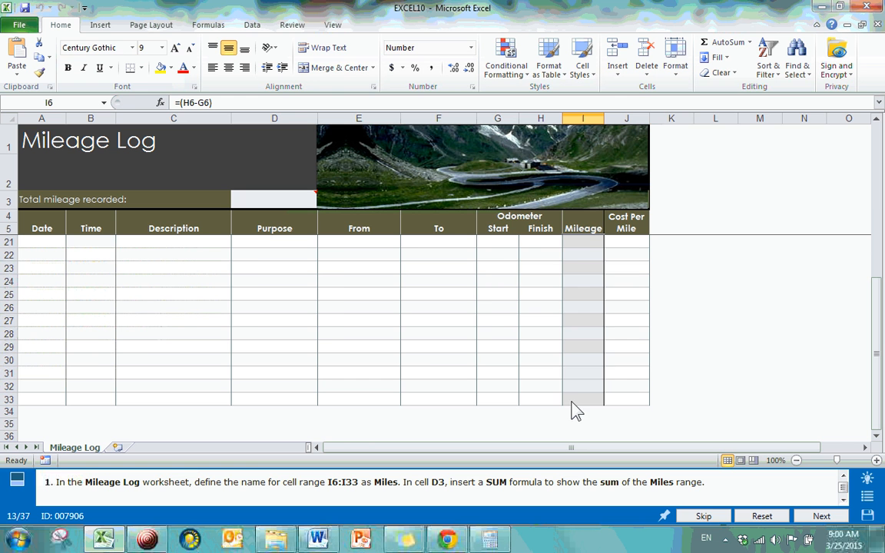
Define the name Miles, scoped to the workbook, for the cell range I6:I33 on the Mileage Log worksheet
{"action": "left_click", "coordinate": [572, 402], "text": "shift"}
{"action": "scroll", "coordinate": [569, 388], "scroll_direction": "up", "scroll_amount": 5}
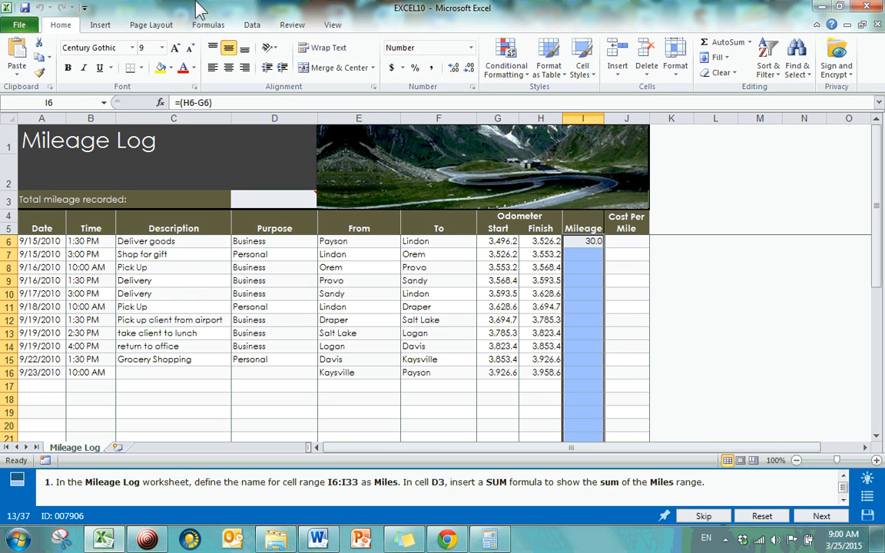
{"action": "left_click", "coordinate": [251, 26]}
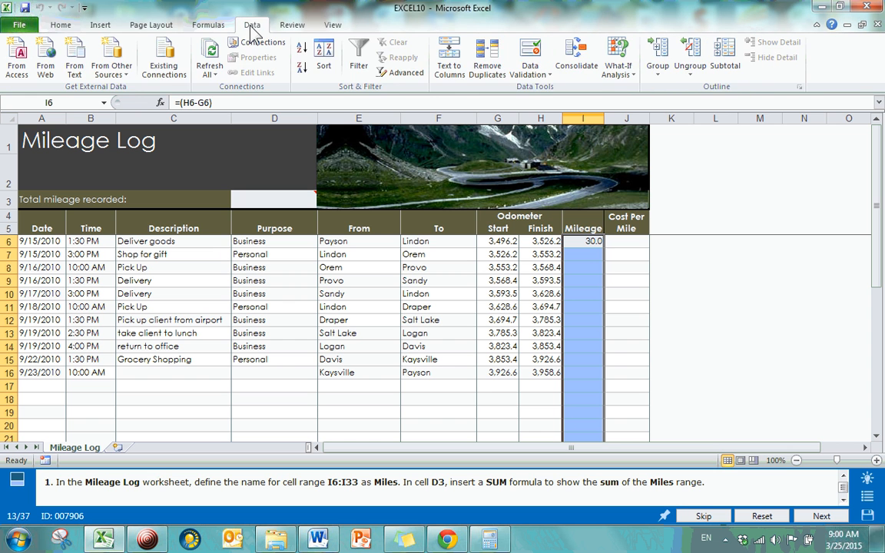
{"action": "left_click", "coordinate": [208, 25]}
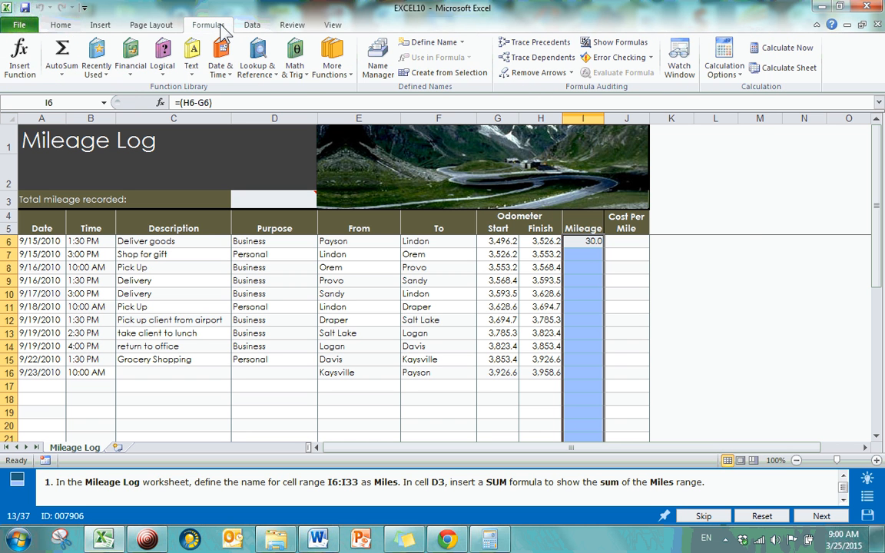
{"action": "left_click", "coordinate": [435, 43]}
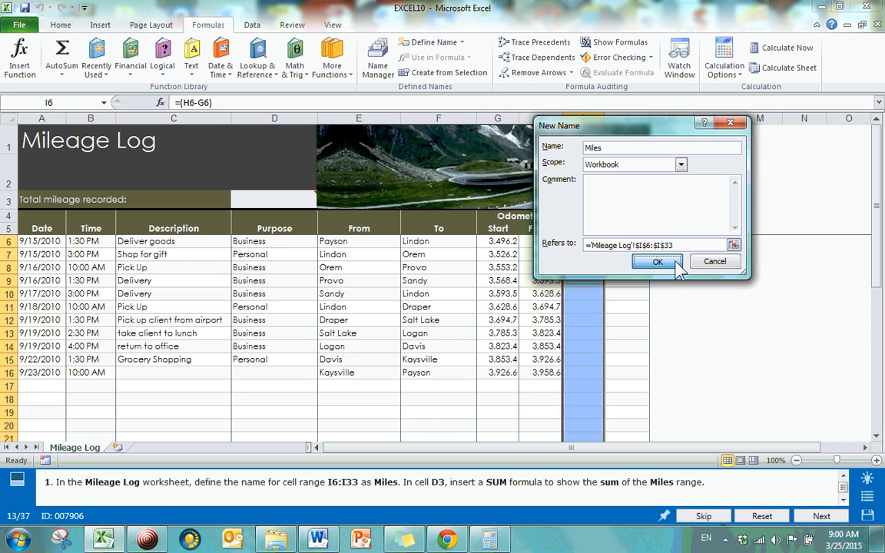
{"action": "left_click", "coordinate": [660, 262]}
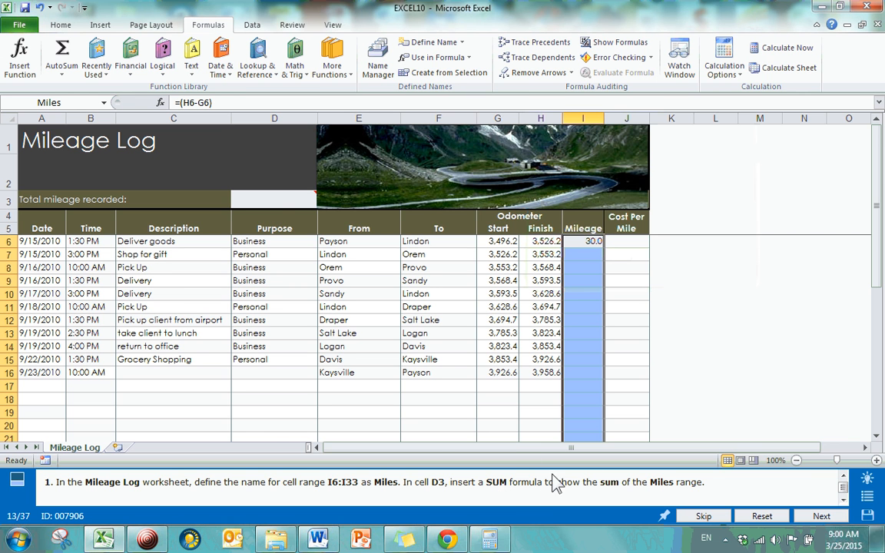
Enter the formula =sum(miles) by hand in the total mileage cell D3 and clear the cell again
{"action": "left_click", "coordinate": [280, 206]}
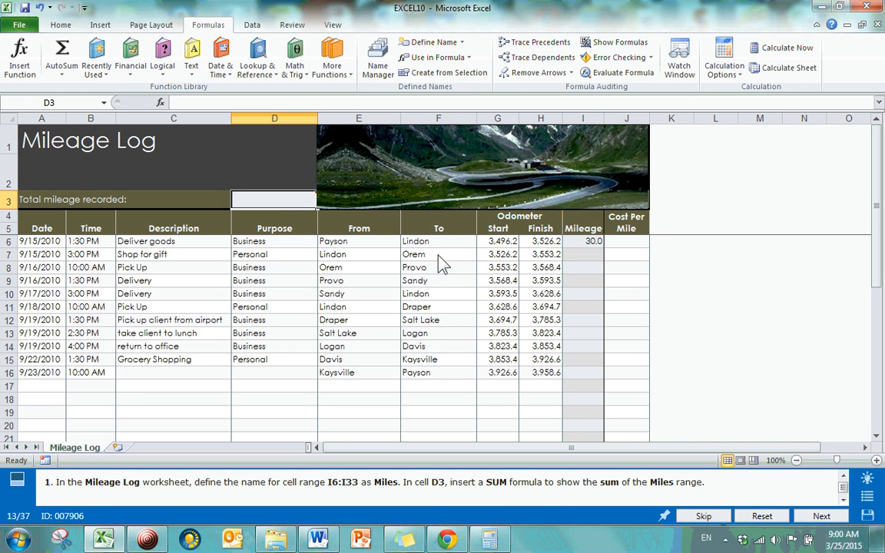
{"action": "type", "text": "=sum"}
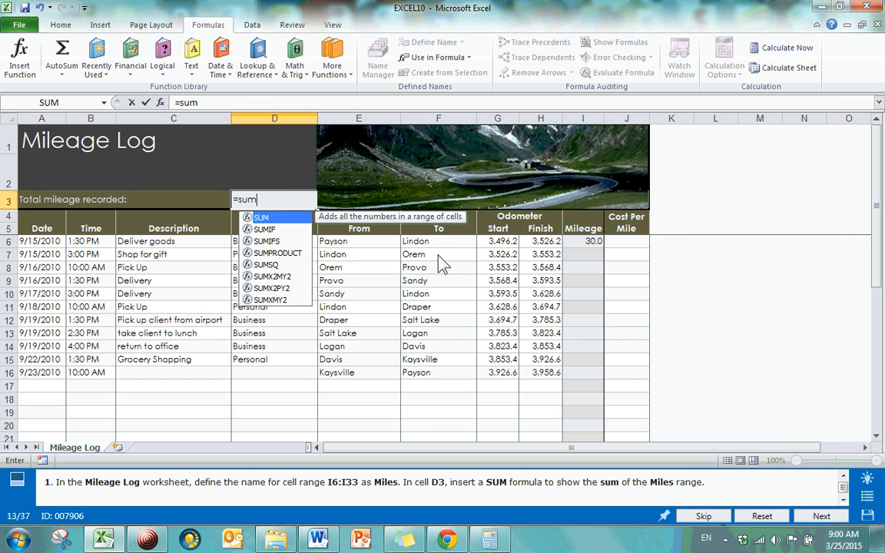
{"action": "type", "text": "(miles"}
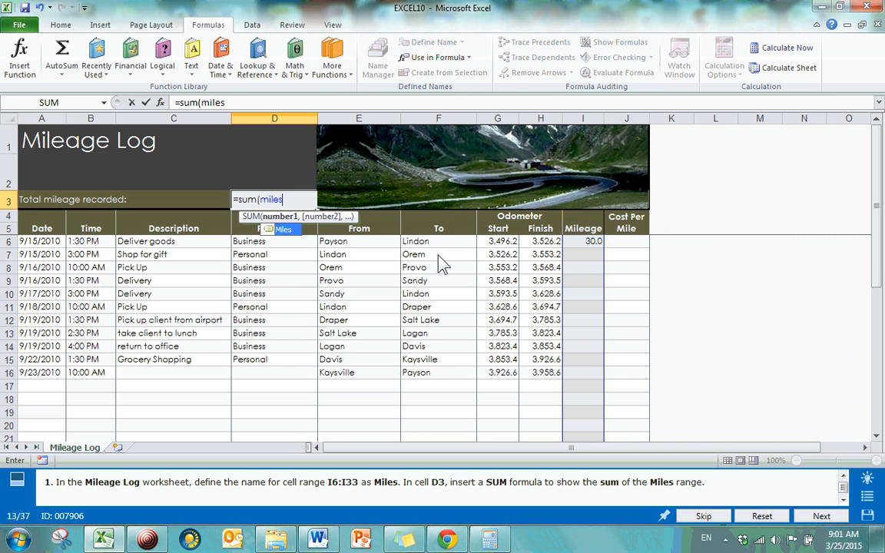
{"action": "type", "text": ")"}
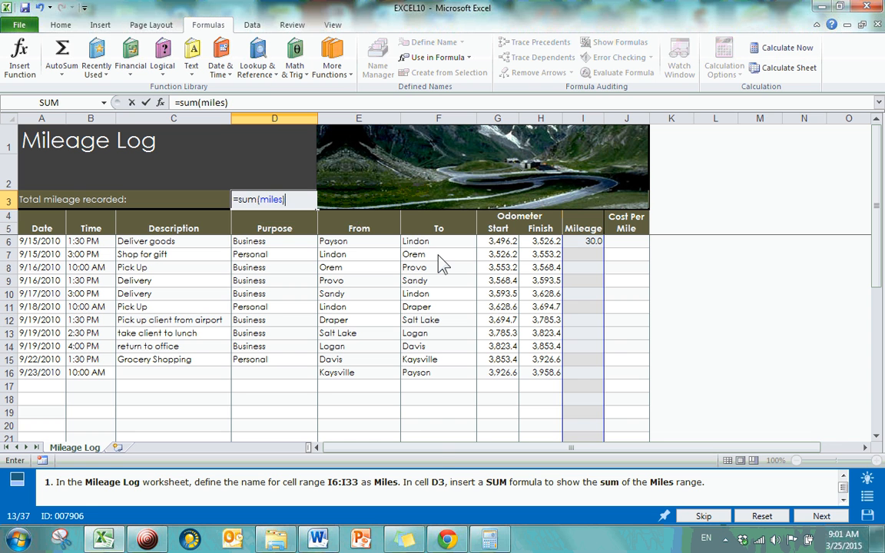
{"action": "key", "text": "Return"}
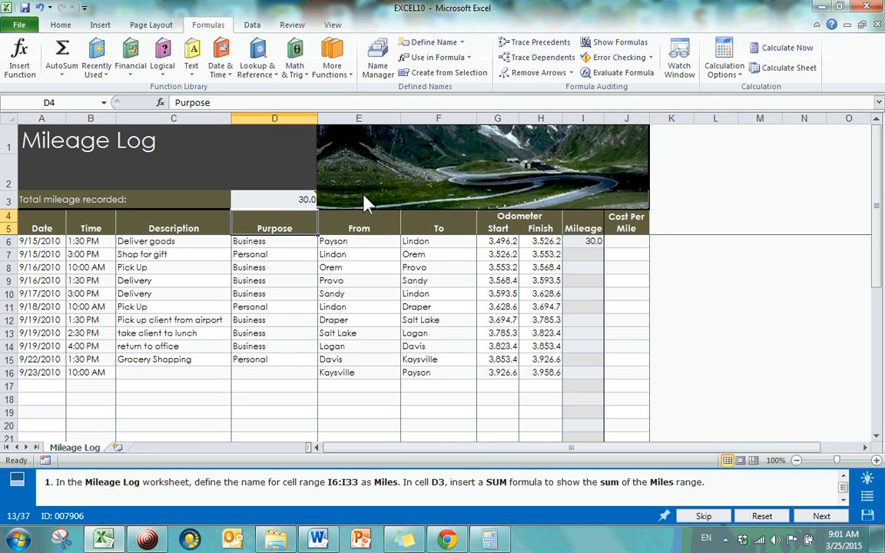
{"action": "left_click", "coordinate": [281, 201]}
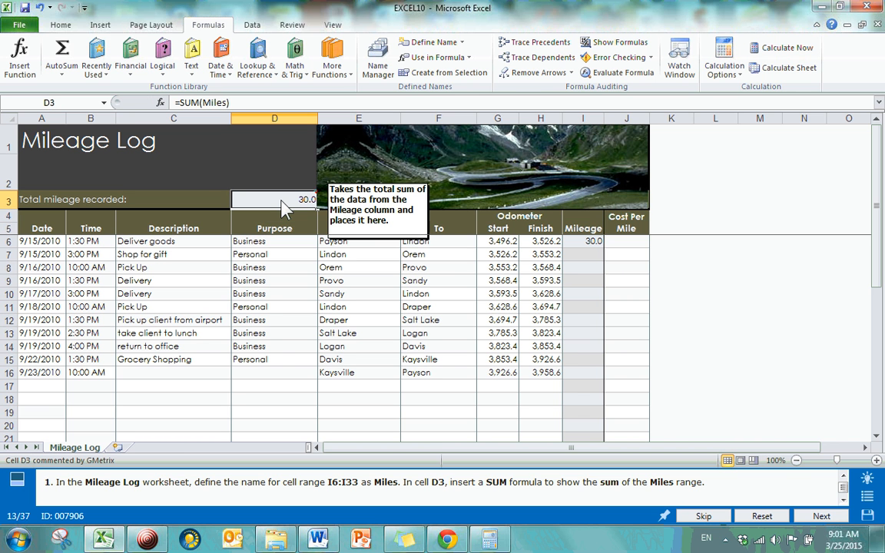
{"action": "key", "text": "Delete"}
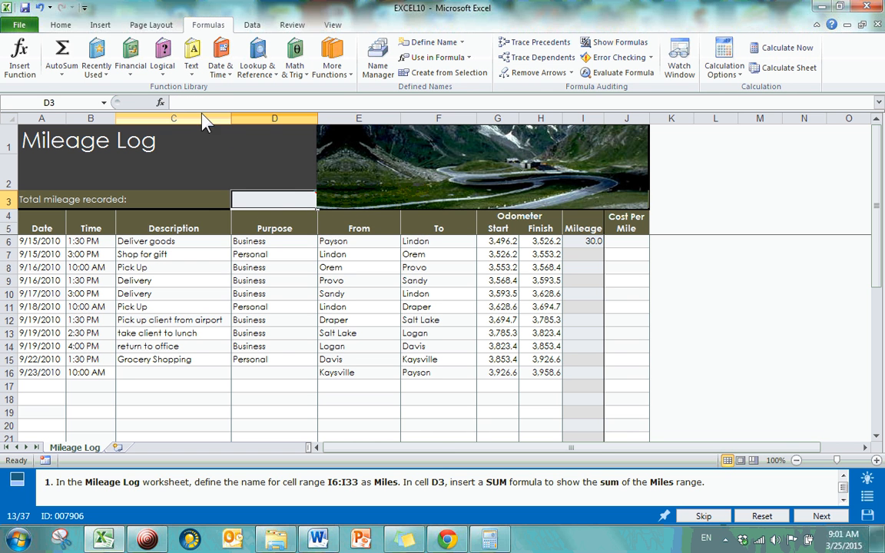
Total the Miles range in cell D3 with AutoSum and clear the cell again
{"action": "left_click", "coordinate": [61, 24]}
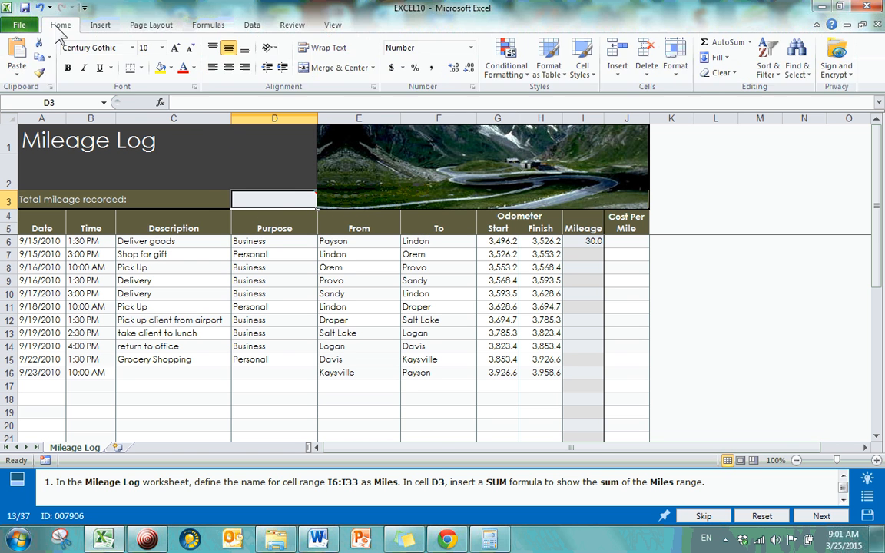
{"action": "left_click", "coordinate": [726, 42]}
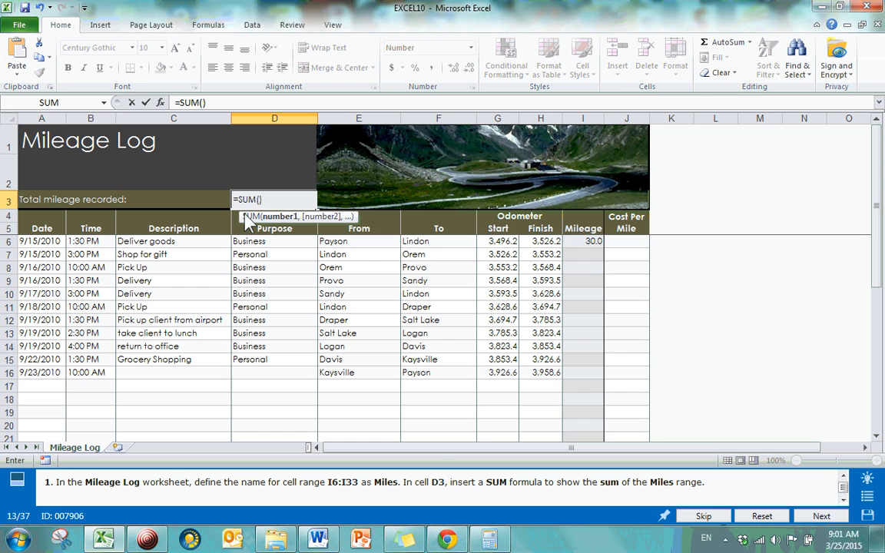
{"action": "type", "text": "miles"}
{"action": "key", "text": "Return"}
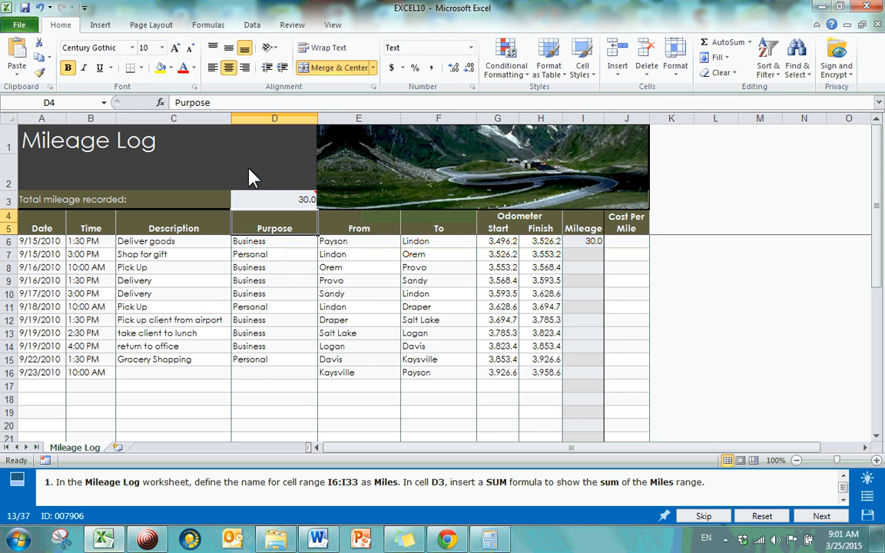
{"action": "left_click", "coordinate": [267, 203]}
{"action": "mouse_move", "coordinate": [267, 207]}
{"action": "key", "text": "BackSpace"}
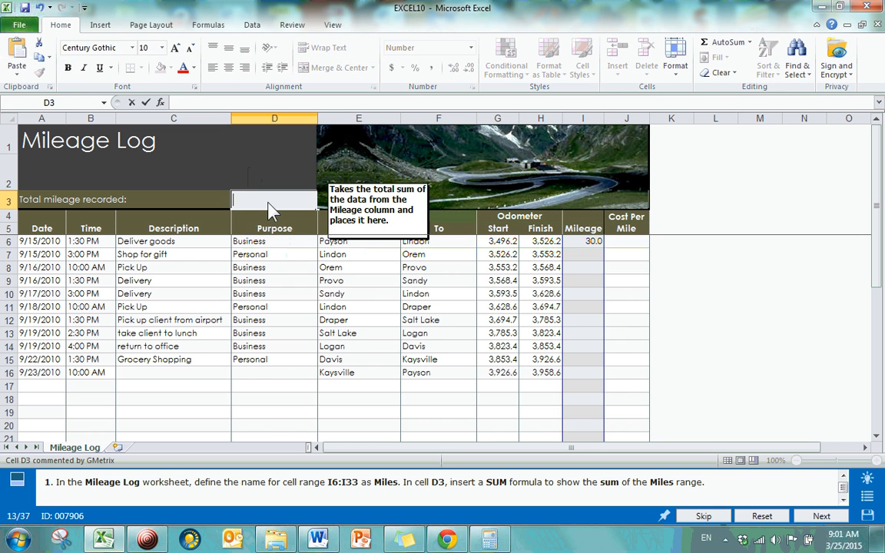
Insert the SUM function in cell D3 through Insert Function, with miles as its Number1 argument
{"action": "left_click", "coordinate": [208, 24]}
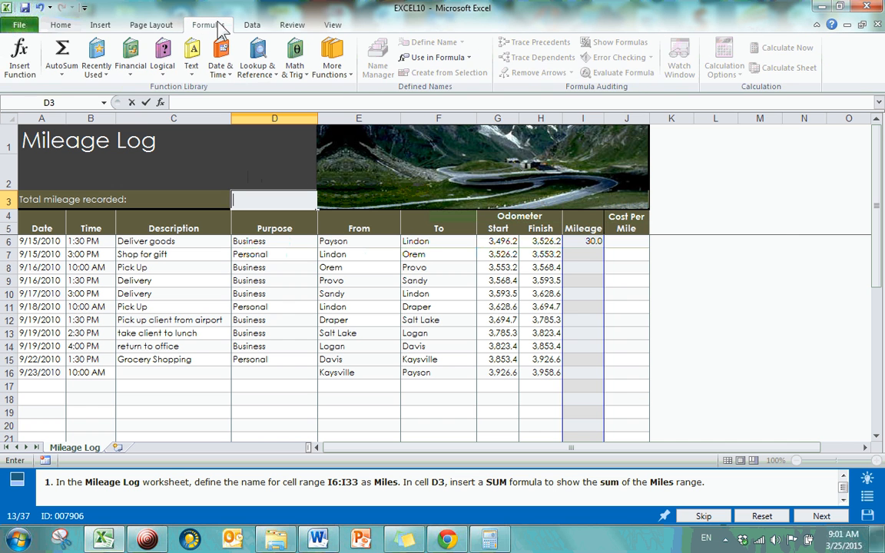
{"action": "left_click", "coordinate": [26, 71]}
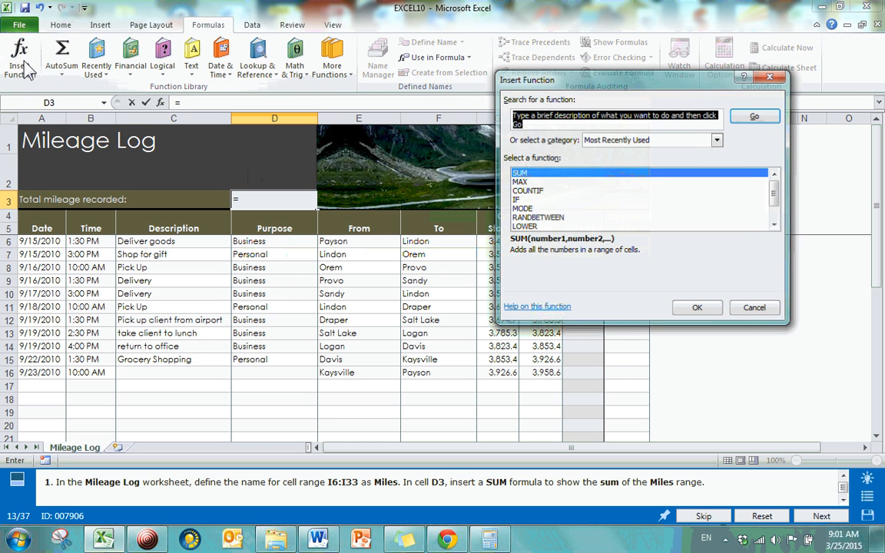
{"action": "double_click", "coordinate": [528, 173]}
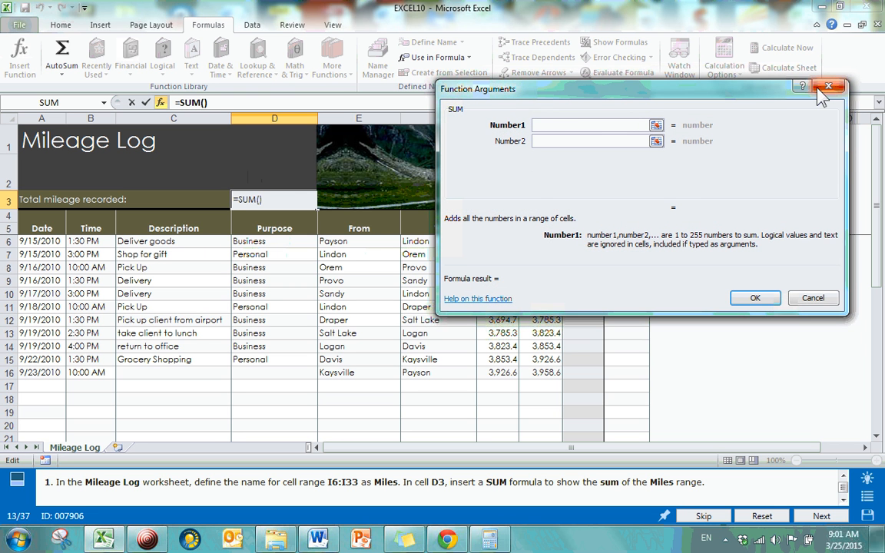
{"action": "type", "text": "miles"}
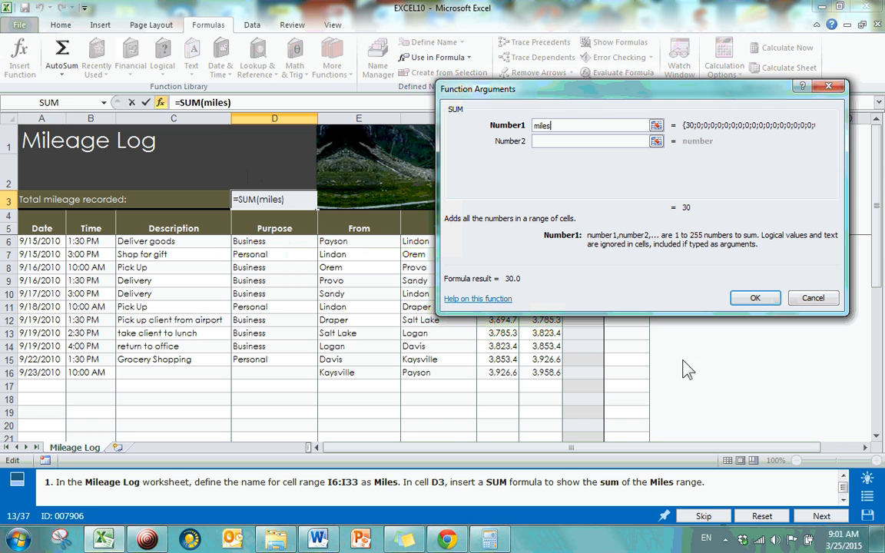
{"action": "left_click", "coordinate": [554, 141]}
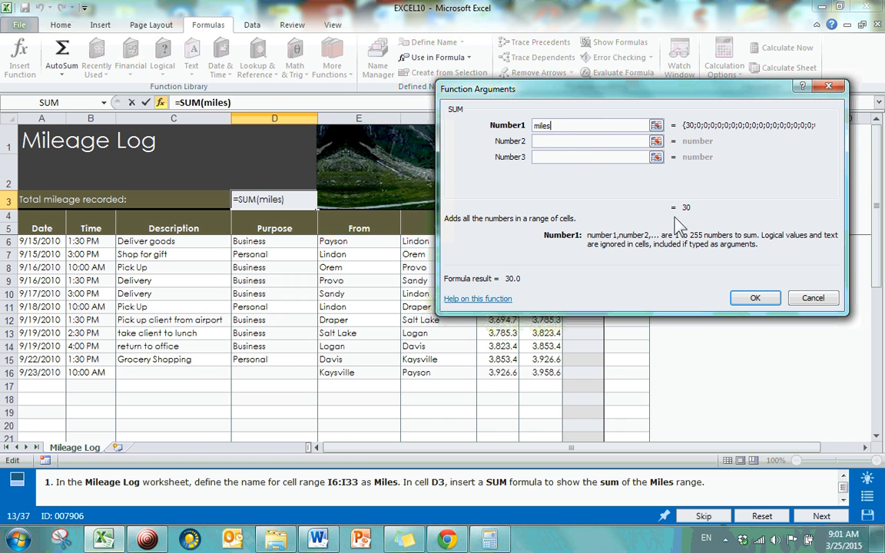
{"action": "left_click", "coordinate": [755, 297]}
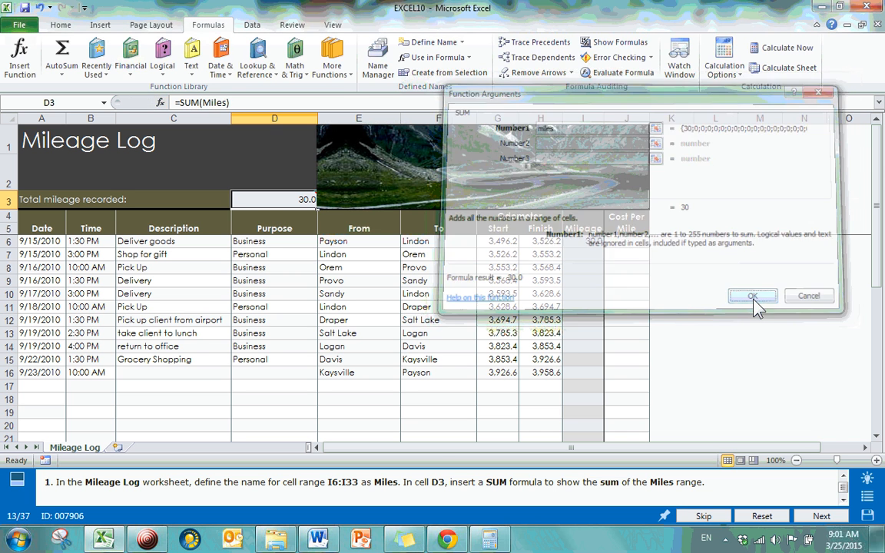
Examine the AutoSum options, the recently used functions and the function arguments of the SUM formula in cell D3
{"action": "mouse_move", "coordinate": [293, 206]}
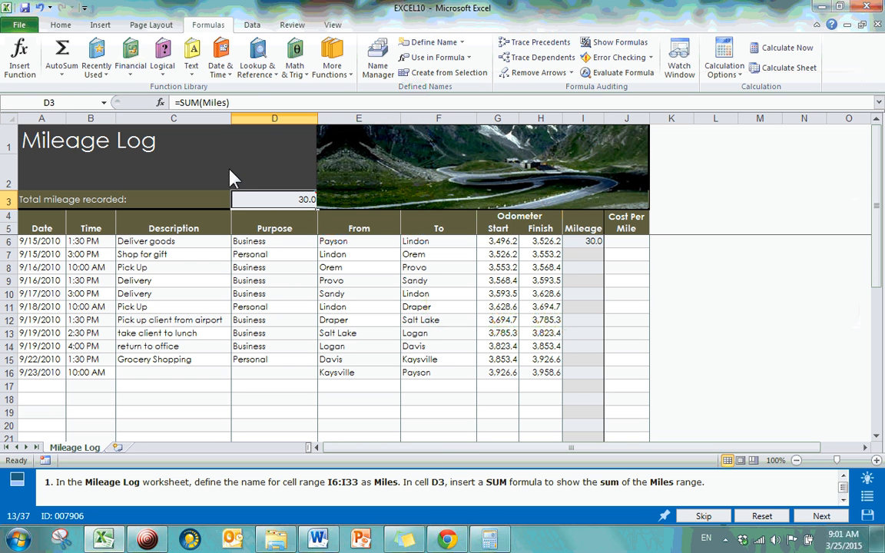
{"action": "left_click", "coordinate": [69, 75]}
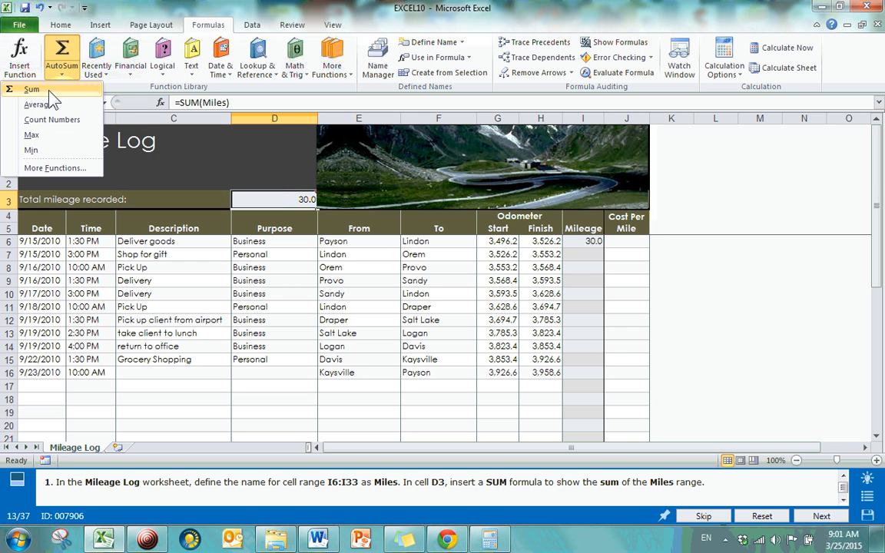
{"action": "left_click", "coordinate": [147, 81]}
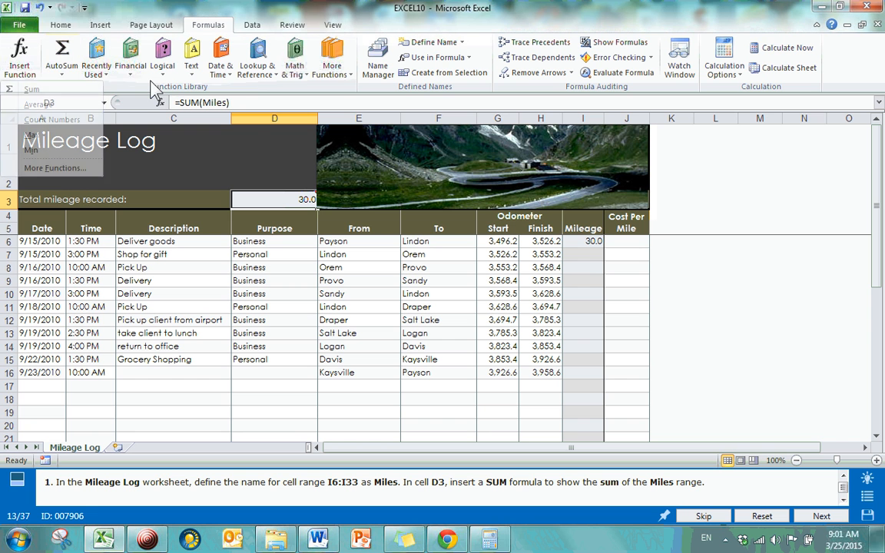
{"action": "left_click", "coordinate": [94, 67]}
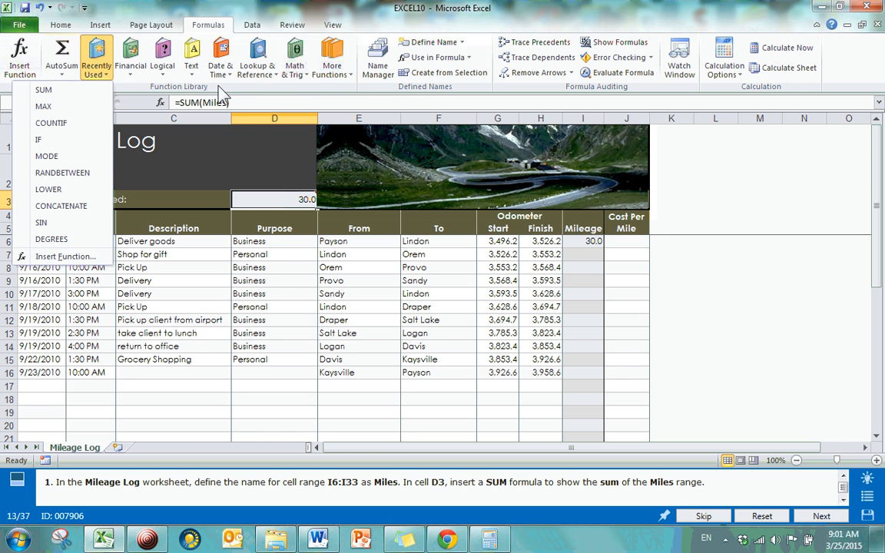
{"action": "left_click", "coordinate": [139, 100]}
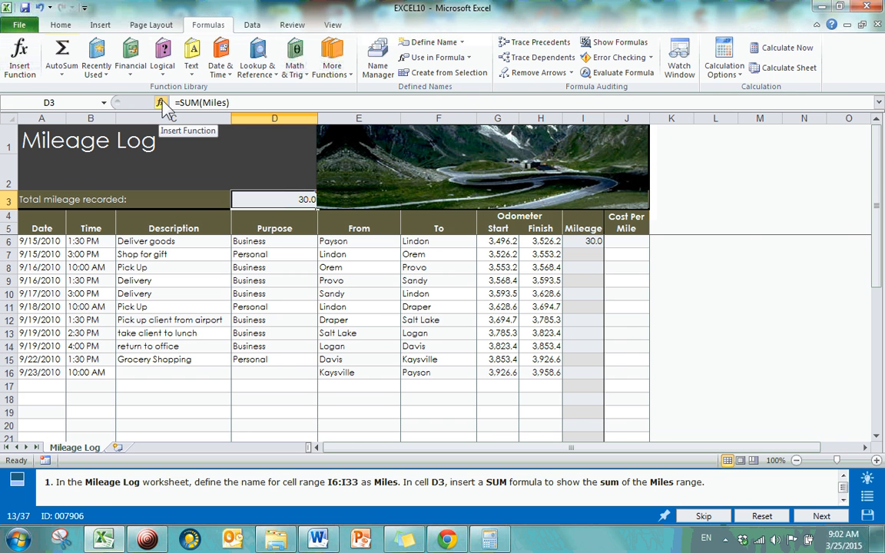
{"action": "left_click", "coordinate": [161, 103]}
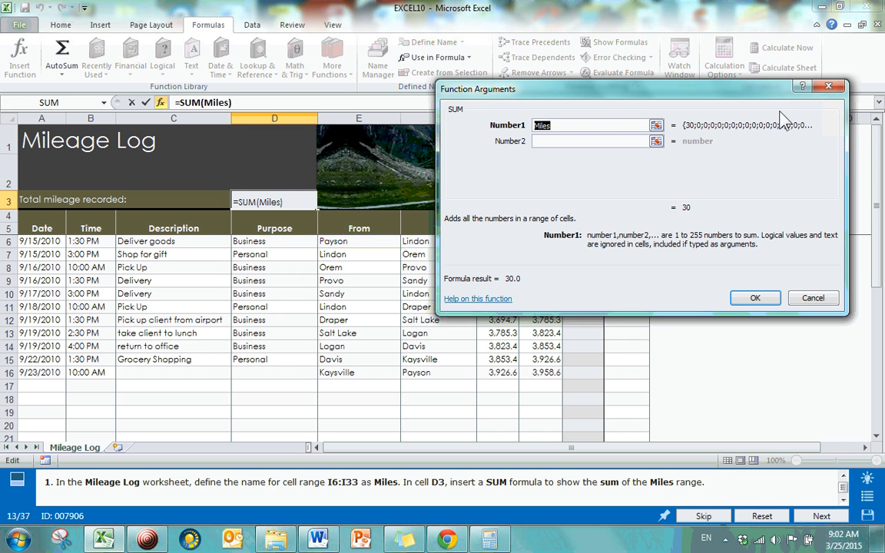
{"action": "left_click", "coordinate": [827, 87]}
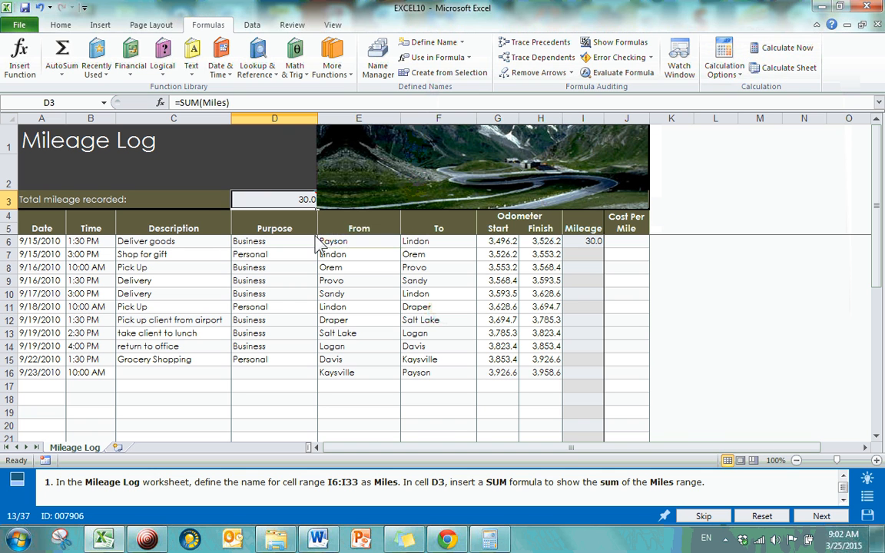
{"action": "key", "text": "Return"}
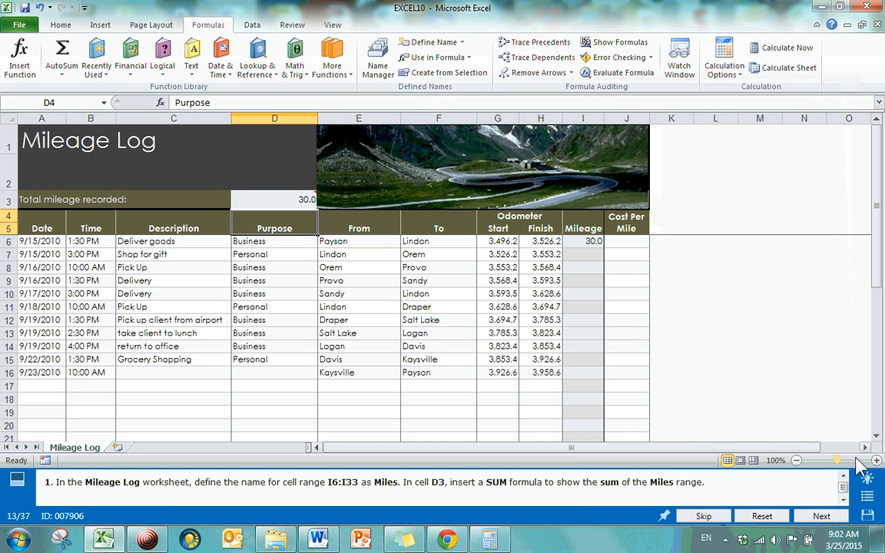
Go to question 14, Filter data in a table, through the question list
{"action": "left_click", "coordinate": [869, 498]}
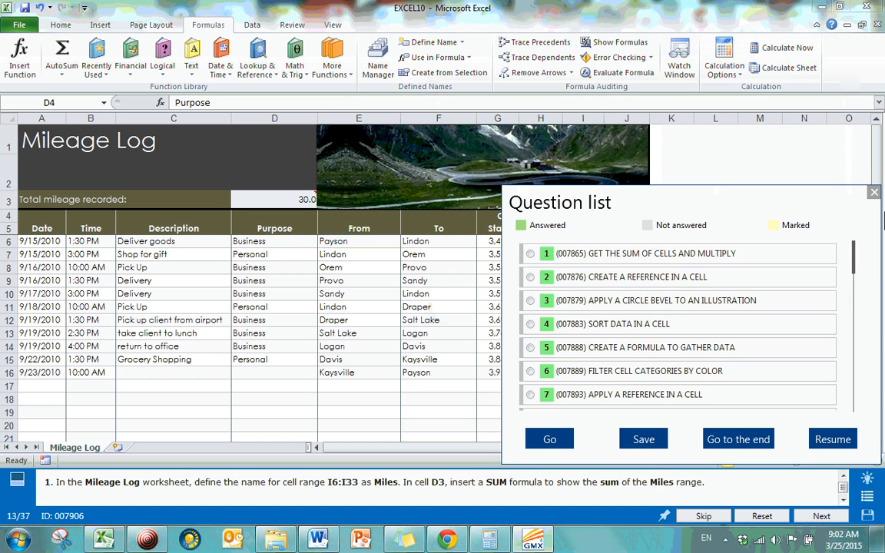
{"action": "left_click_drag", "start_coordinate": [856, 257], "coordinate": [858, 277]}
{"action": "scroll", "coordinate": [859, 276], "scroll_direction": "down", "scroll_amount": 3}
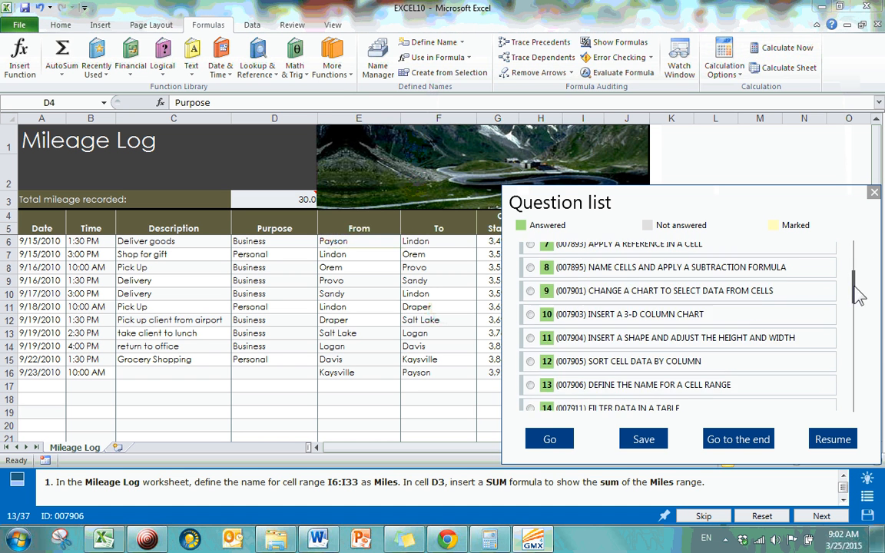
{"action": "left_click", "coordinate": [531, 407]}
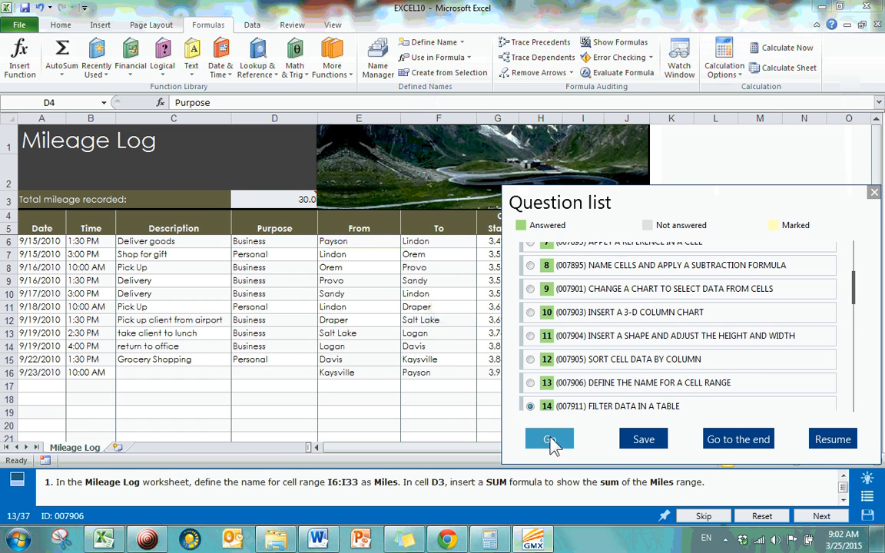
{"action": "left_click", "coordinate": [550, 439]}
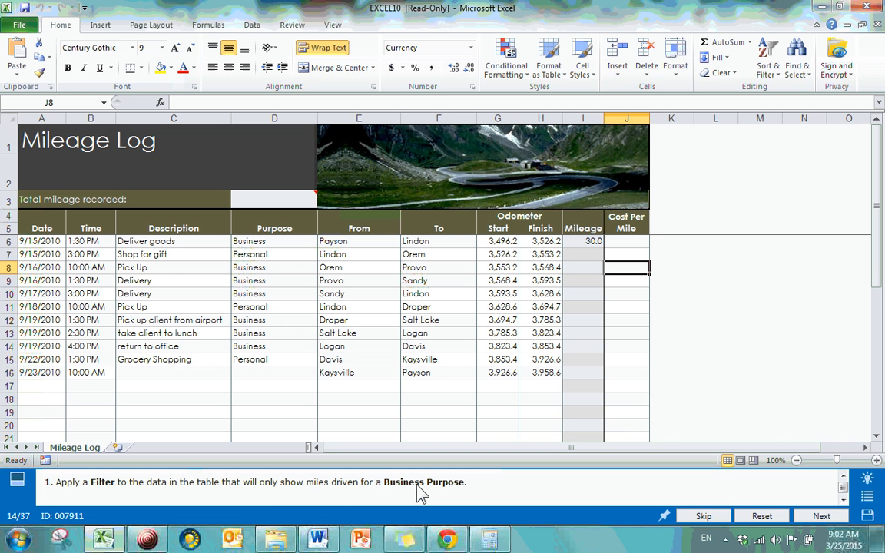
Turn on filtering for the Mileage Log data and filter the Purpose column to show only Business entries
{"action": "left_click", "coordinate": [385, 268]}
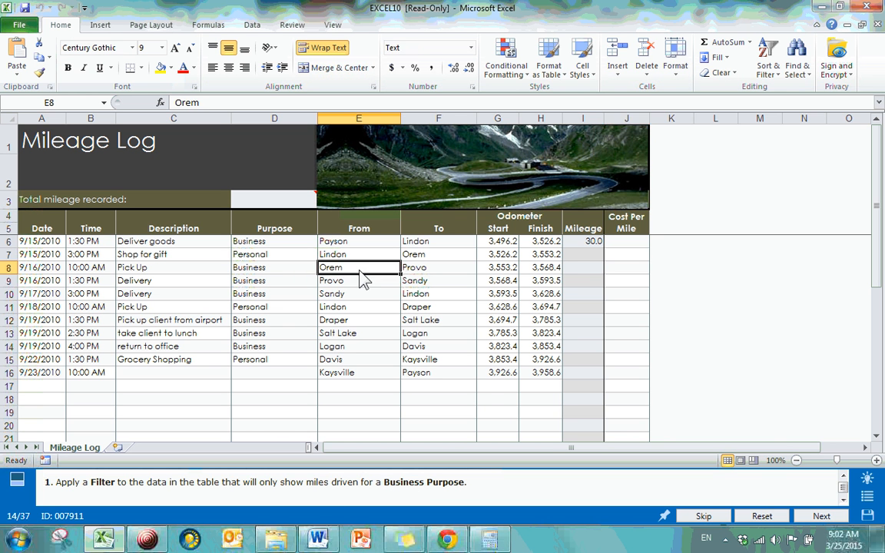
{"action": "left_click", "coordinate": [253, 25]}
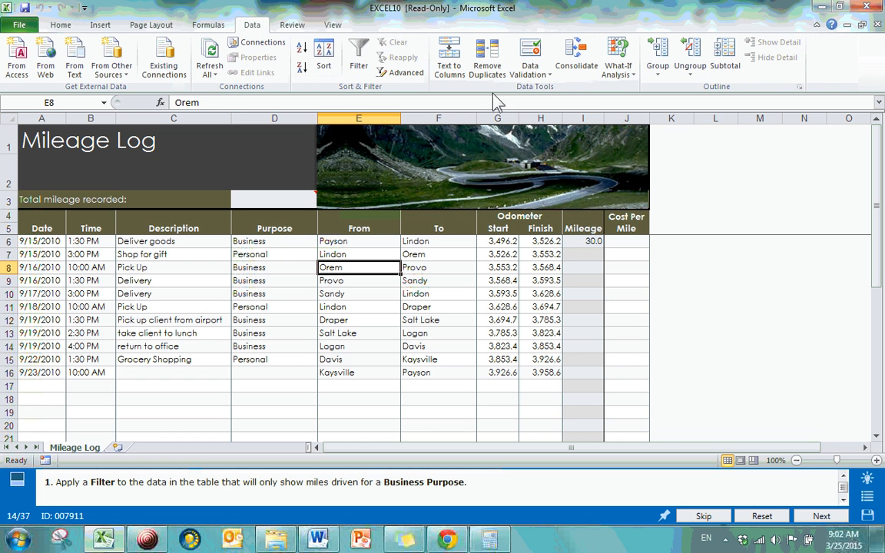
{"action": "left_click", "coordinate": [358, 67]}
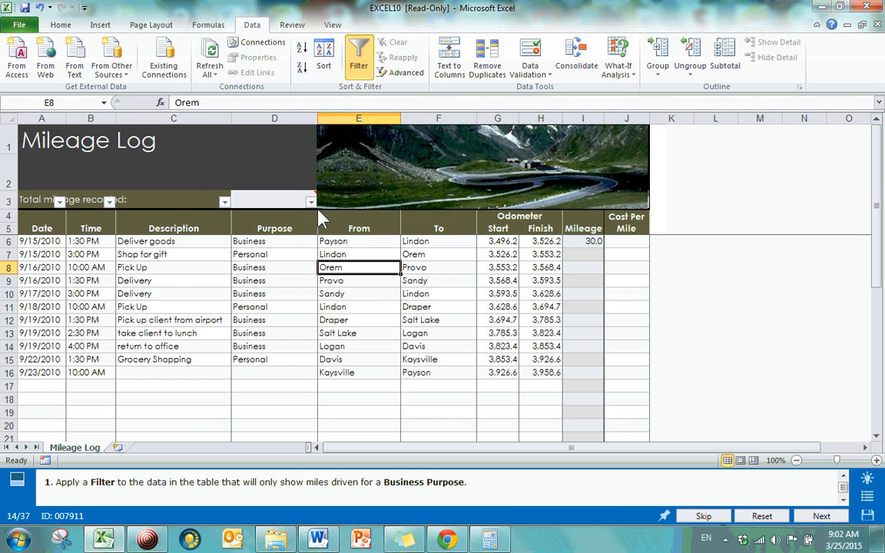
{"action": "left_click", "coordinate": [311, 202]}
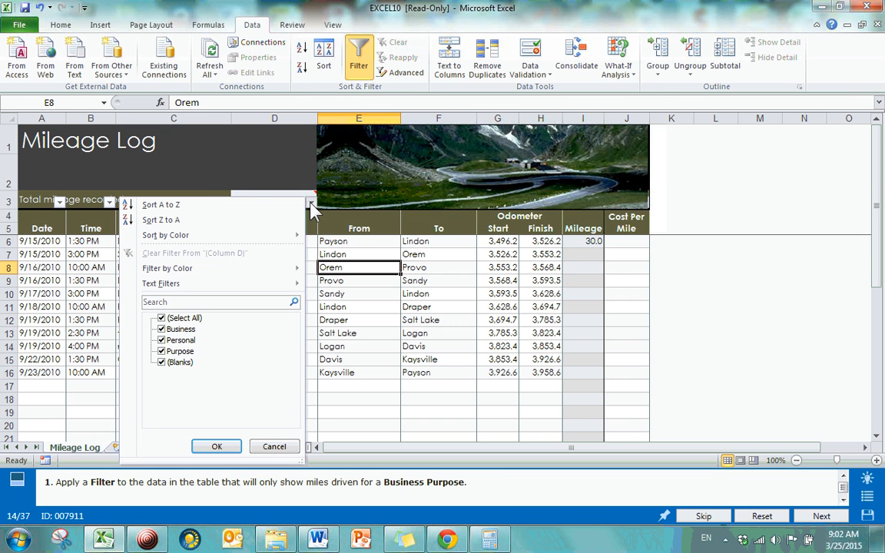
{"action": "left_click", "coordinate": [163, 318]}
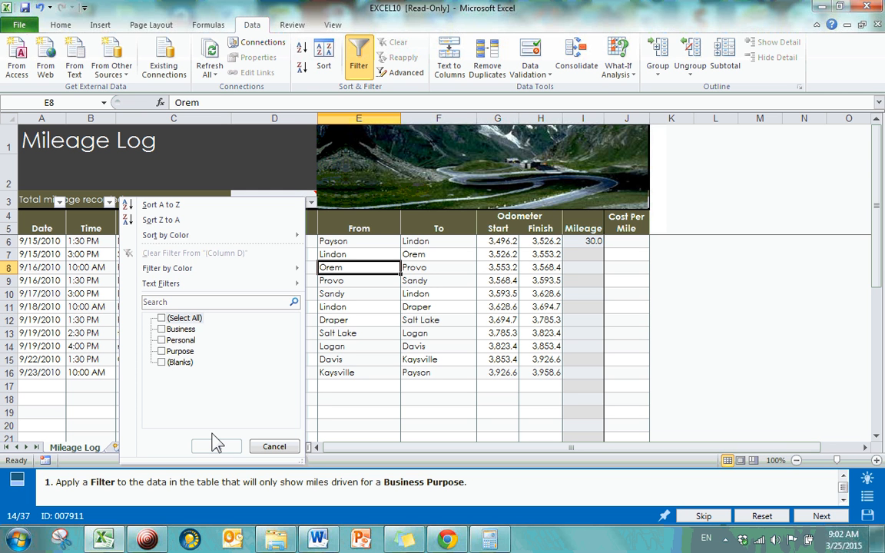
{"action": "left_click", "coordinate": [164, 330]}
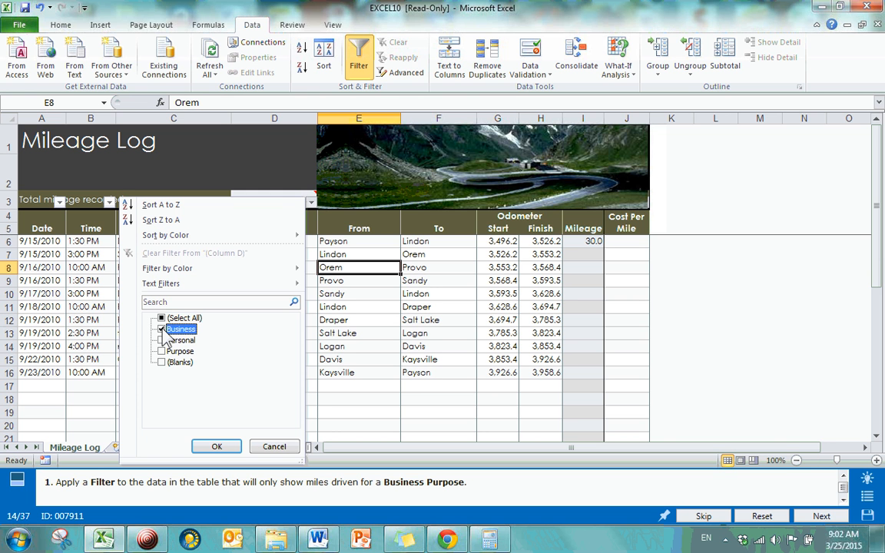
{"action": "left_click", "coordinate": [216, 446]}
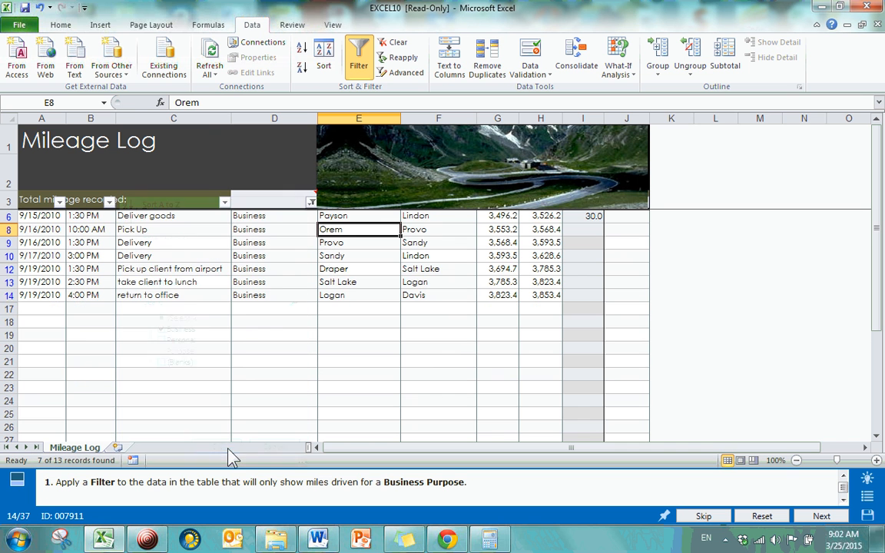
Clear the Business filter from the Purpose column
{"action": "left_click", "coordinate": [310, 201]}
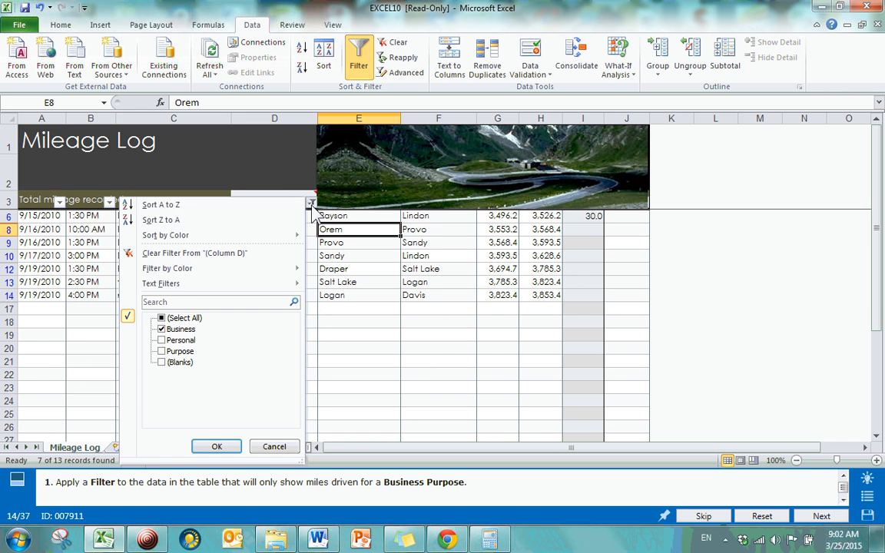
{"action": "left_click", "coordinate": [162, 318]}
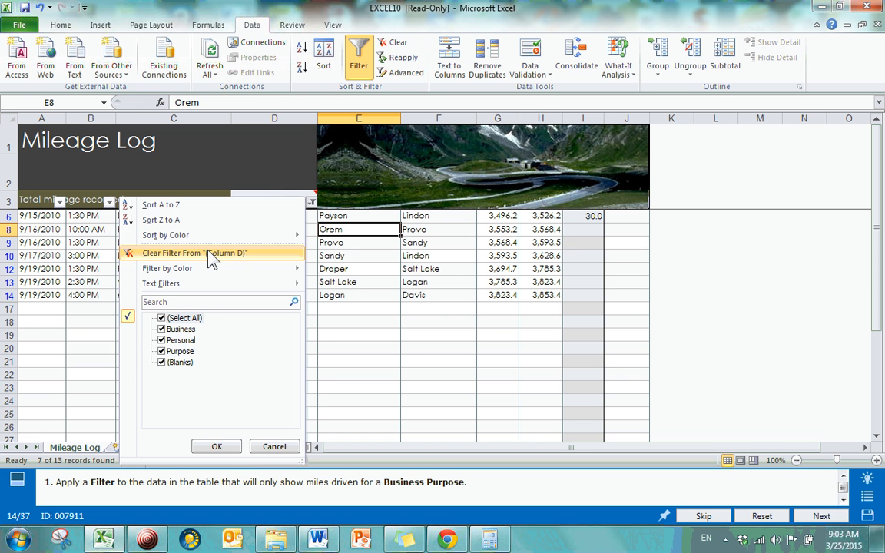
{"action": "mouse_move", "coordinate": [177, 235]}
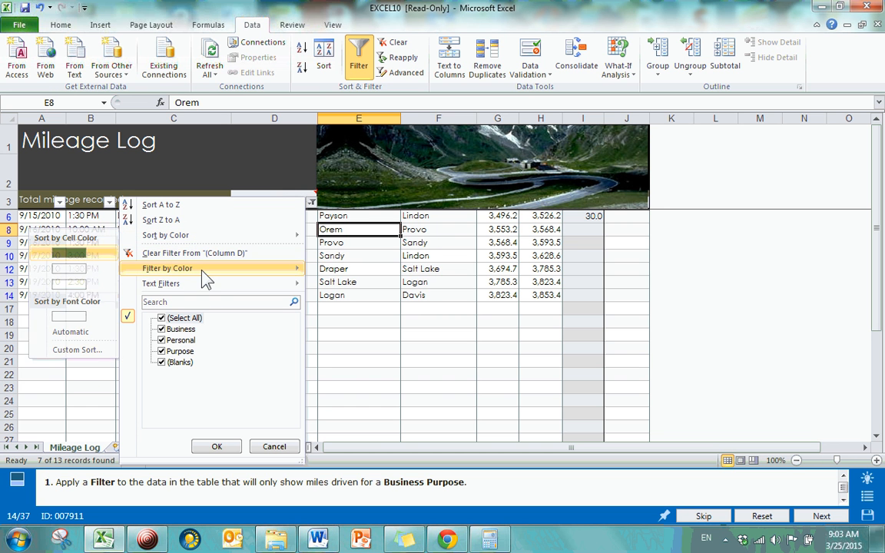
{"action": "mouse_move", "coordinate": [206, 279]}
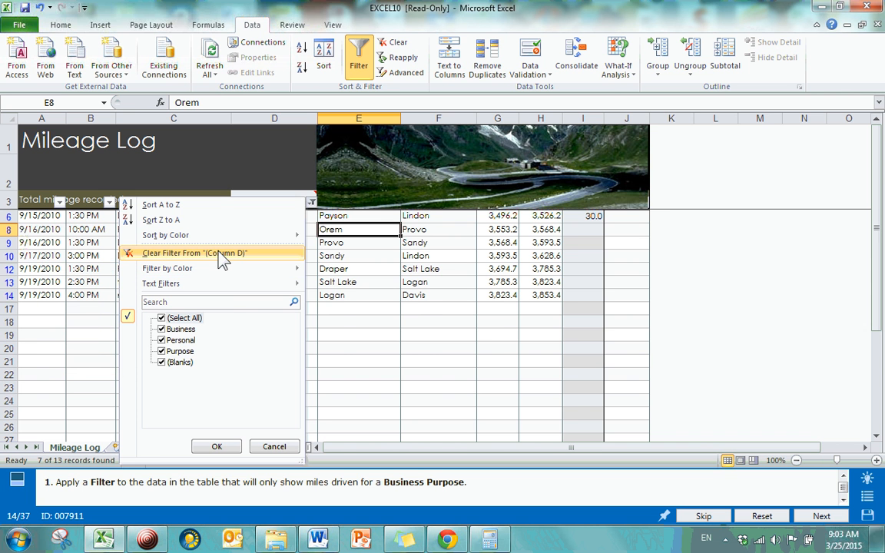
{"action": "left_click", "coordinate": [222, 255]}
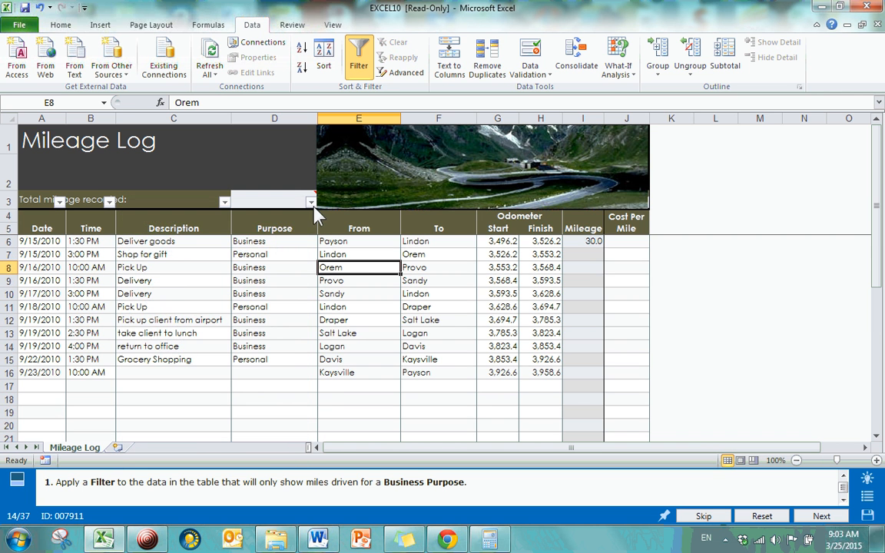
Apply a custom text filter to the Purpose column that shows rows containing p
{"action": "left_click", "coordinate": [311, 204]}
{"action": "mouse_move", "coordinate": [203, 286]}
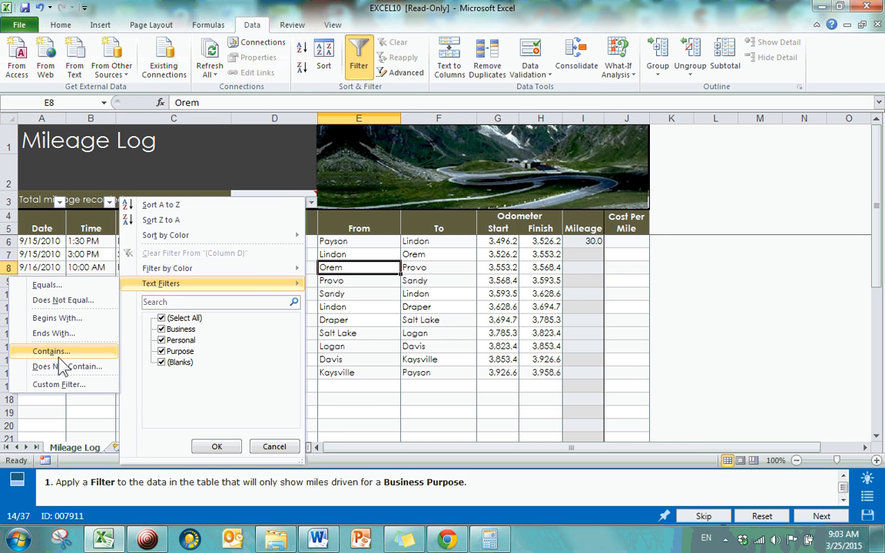
{"action": "left_click", "coordinate": [369, 401]}
{"action": "left_click", "coordinate": [308, 203]}
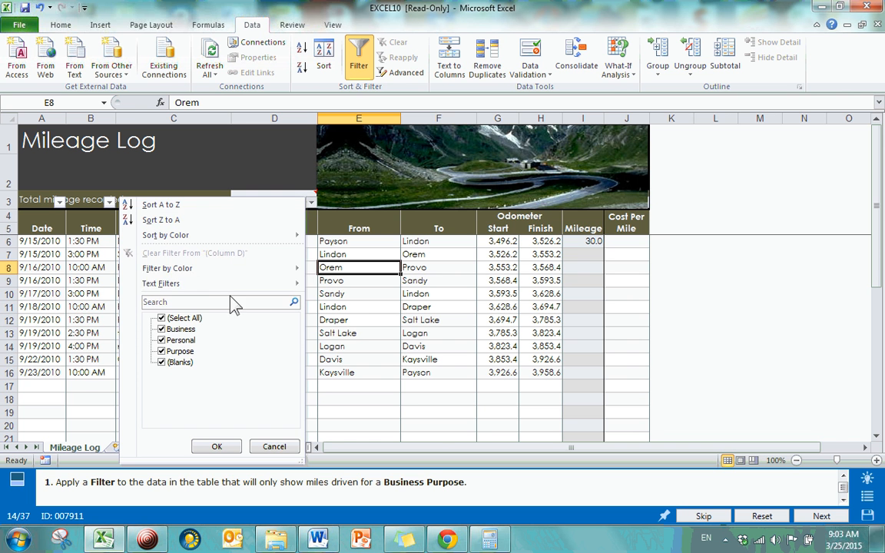
{"action": "left_click", "coordinate": [51, 351]}
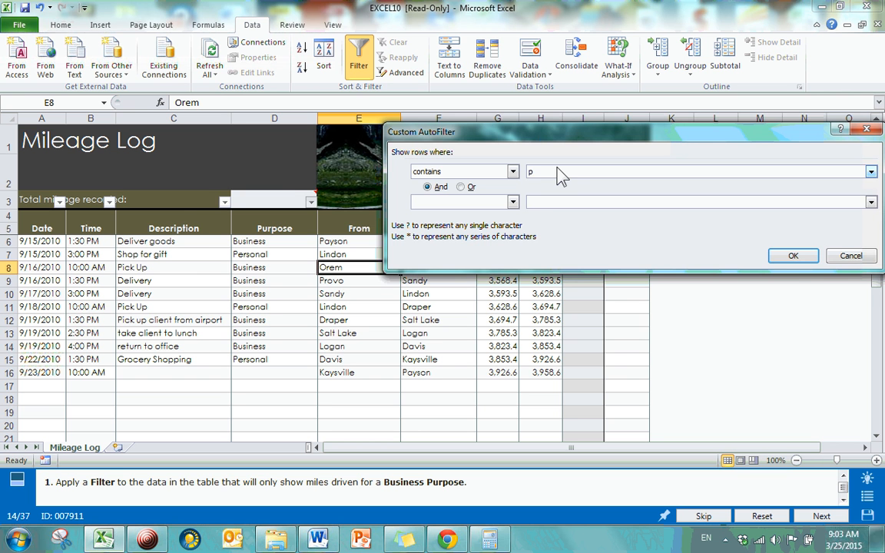
{"action": "left_click", "coordinate": [796, 257]}
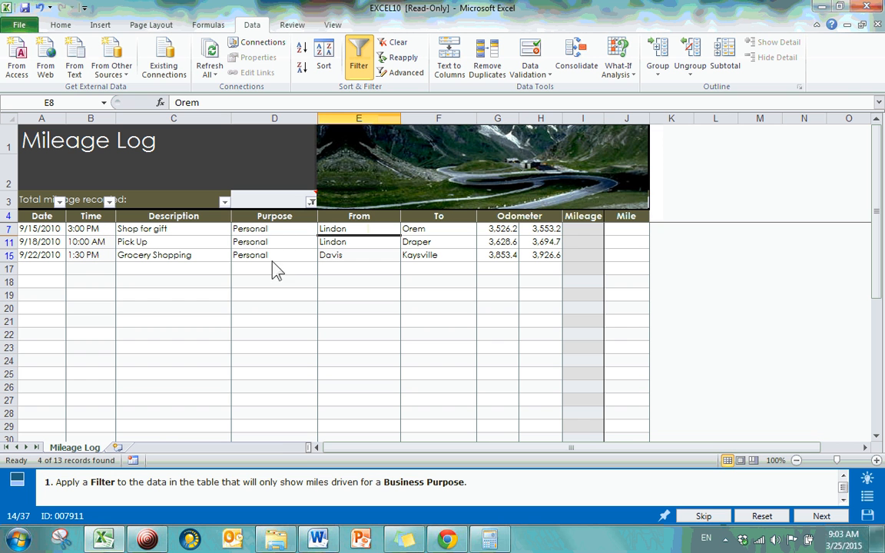
Clear the text filter from the Purpose column and look over its text filter options without applying one
{"action": "left_click", "coordinate": [311, 203]}
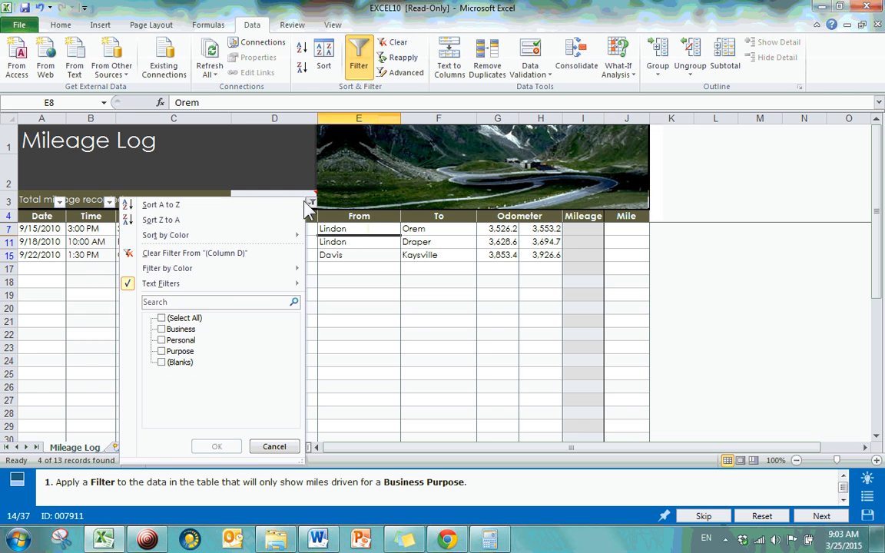
{"action": "mouse_move", "coordinate": [269, 286]}
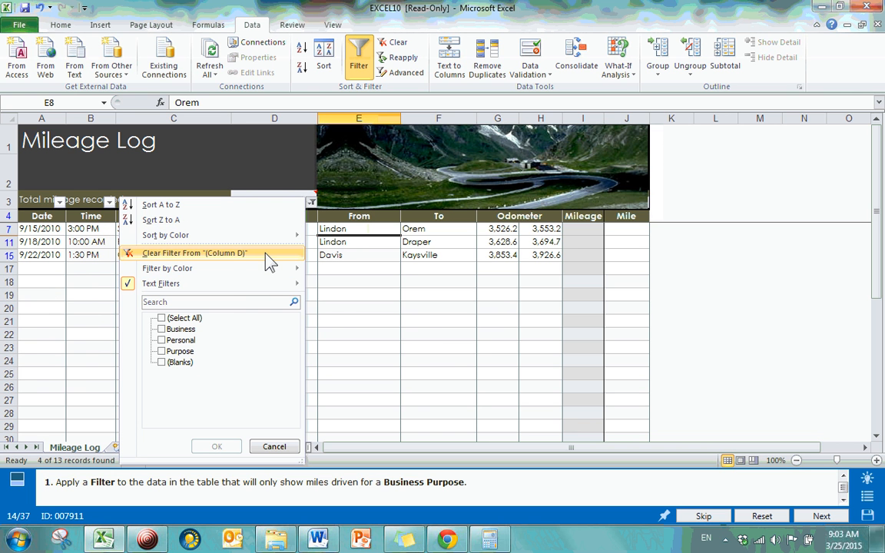
{"action": "left_click", "coordinate": [292, 253]}
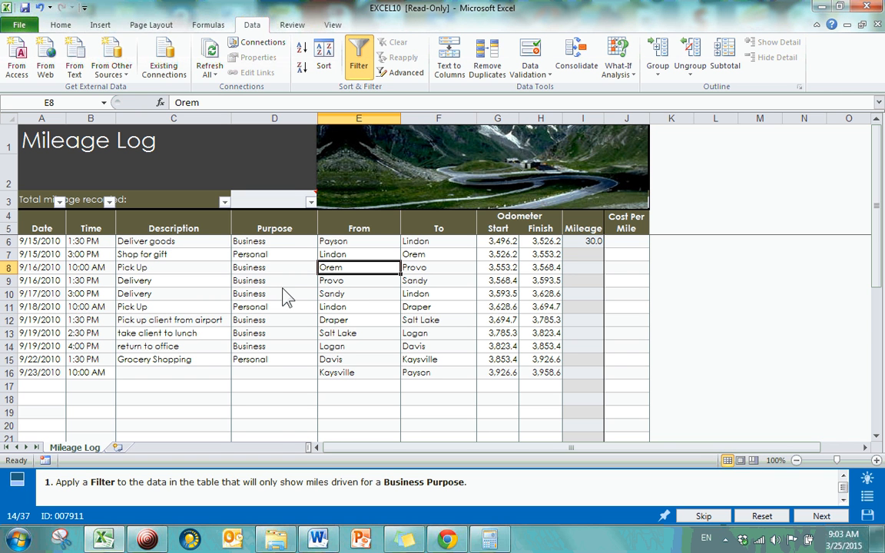
{"action": "left_click", "coordinate": [311, 202]}
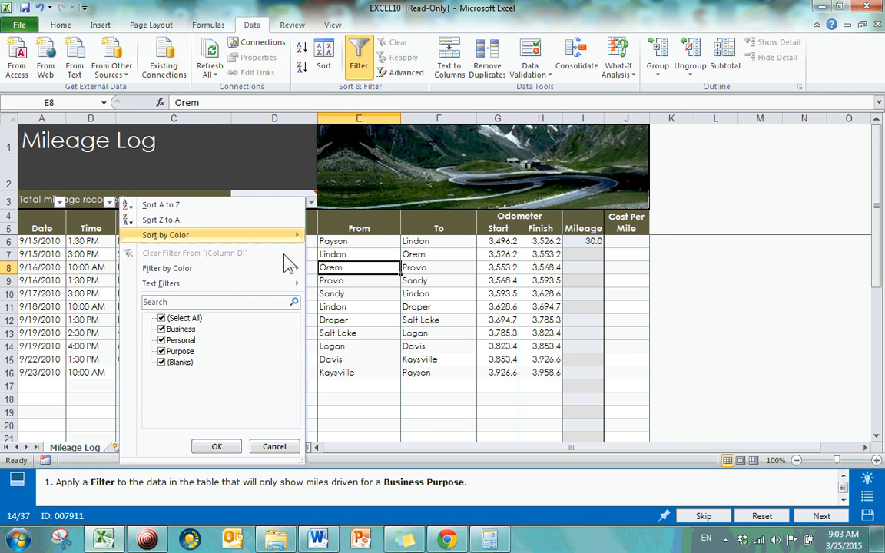
{"action": "mouse_move", "coordinate": [258, 289]}
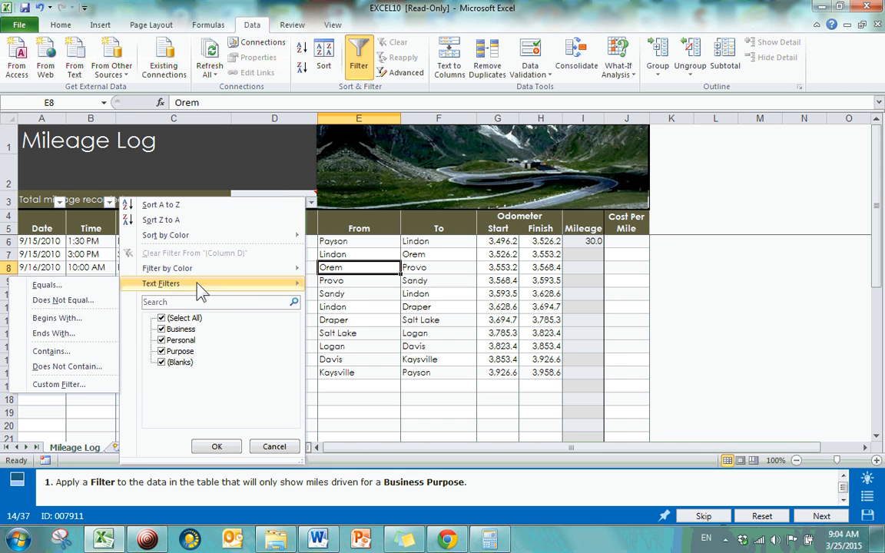
{"action": "left_click", "coordinate": [276, 445]}
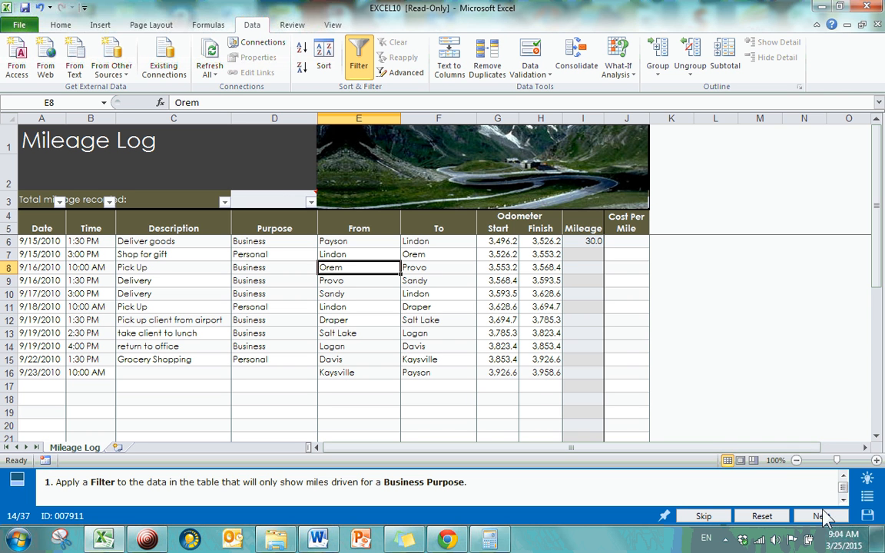
Go to question 15, Use a formula to subtract and multiply, through the question list
{"action": "left_click", "coordinate": [867, 498]}
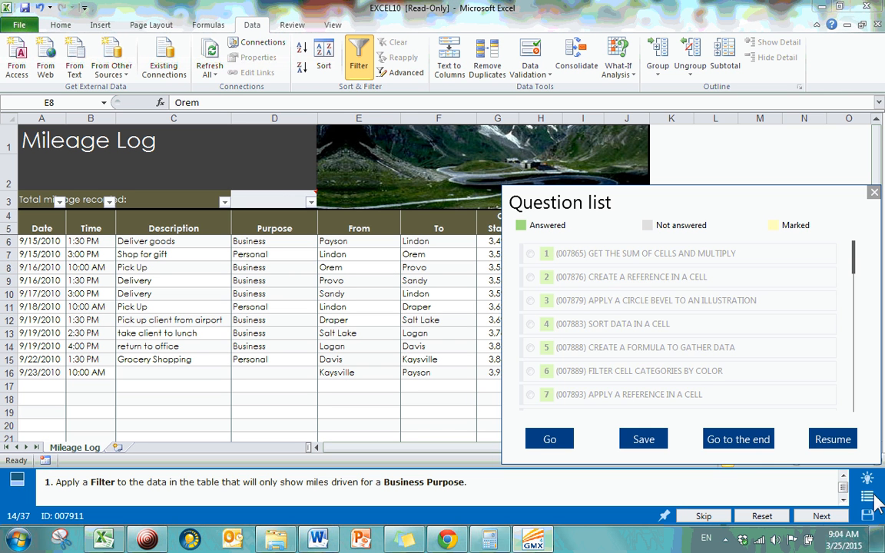
{"action": "left_click_drag", "start_coordinate": [859, 263], "coordinate": [858, 310]}
{"action": "left_click", "coordinate": [530, 344]}
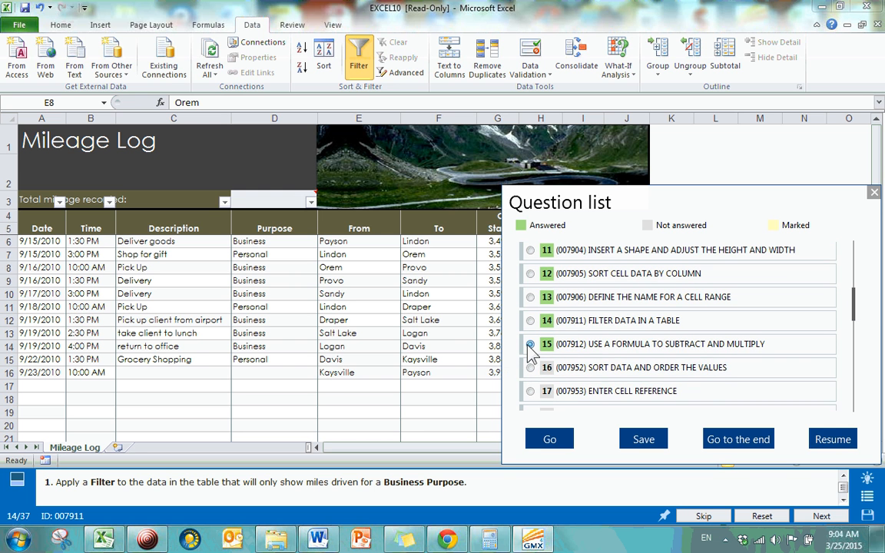
{"action": "left_click", "coordinate": [550, 441]}
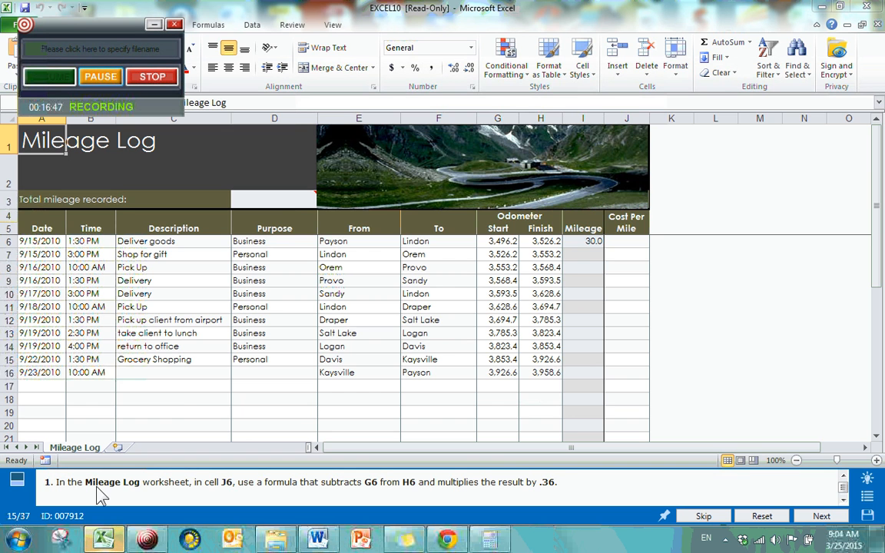
Enter the formula =h6-g6*.36 in cell J6 of the Mileage Log worksheet
{"action": "left_click", "coordinate": [182, 399]}
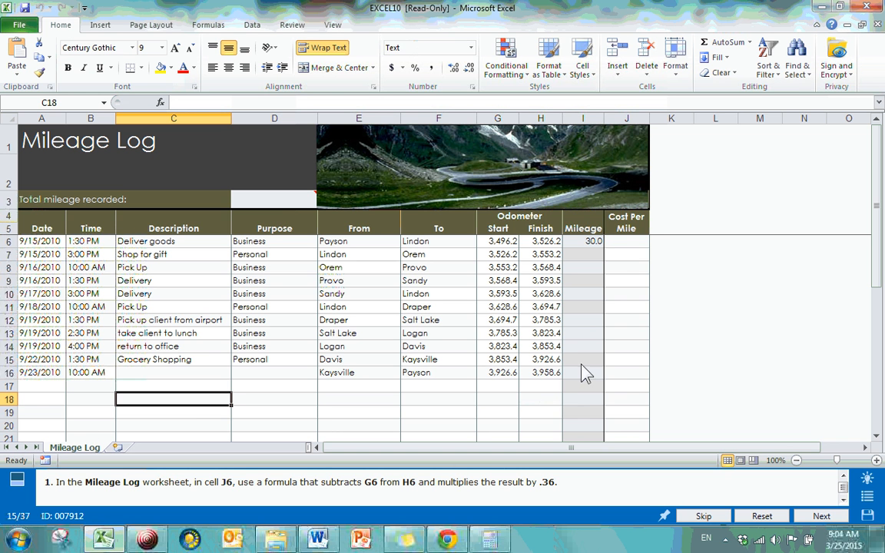
{"action": "left_click", "coordinate": [627, 242]}
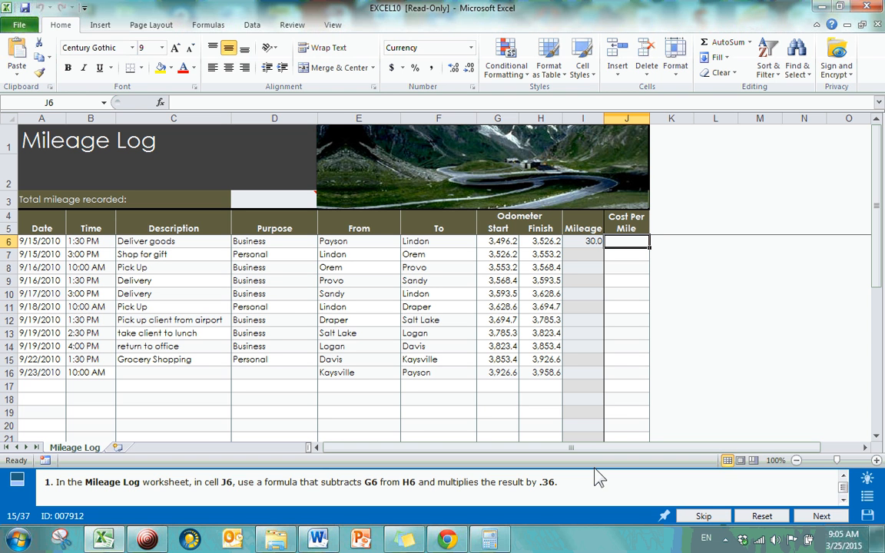
{"action": "type", "text": "="}
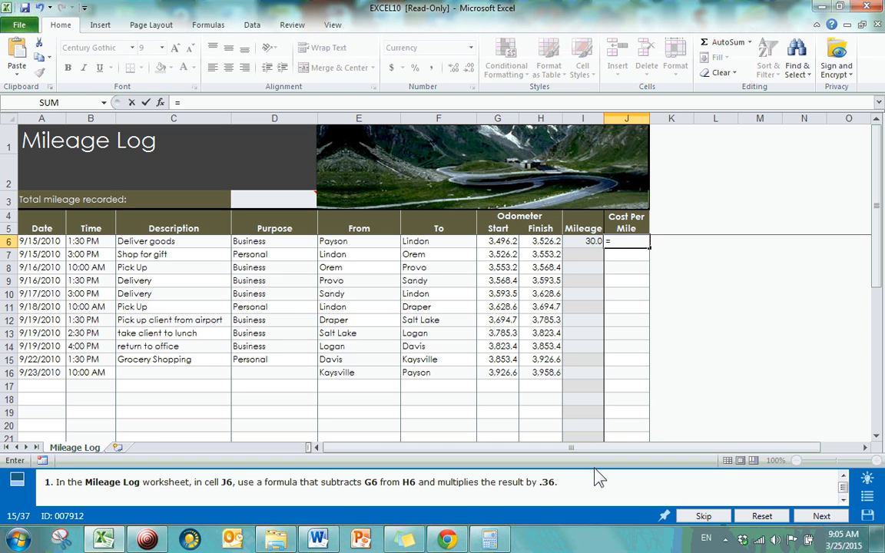
{"action": "type", "text": "h6-"}
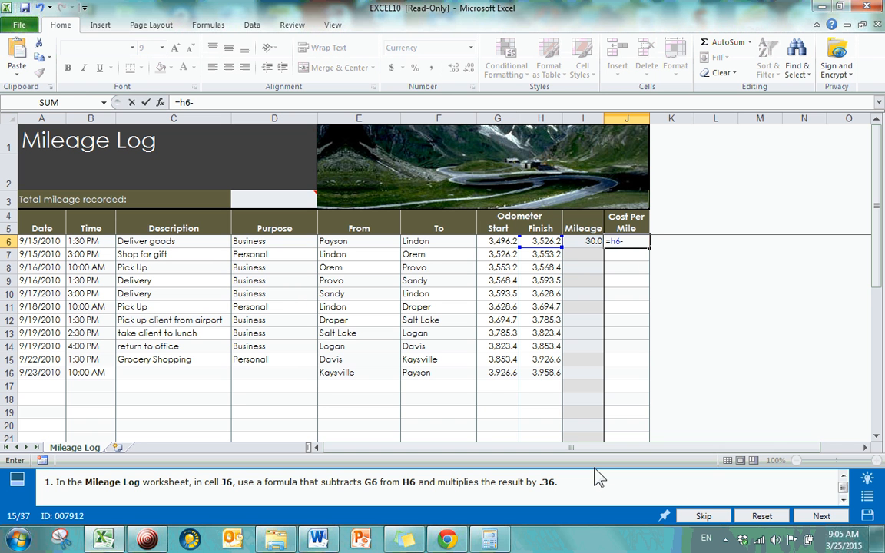
{"action": "type", "text": "g6*.36"}
{"action": "key", "text": "Return"}
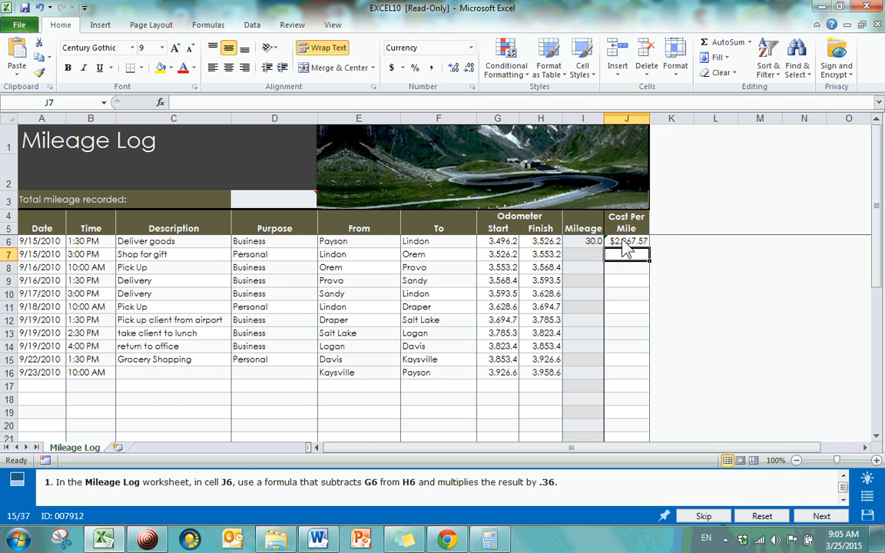
Enclose the subtraction in the cell J6 formula in parentheses so that it reads =(H6-G6)*0.36
{"action": "left_click", "coordinate": [641, 244]}
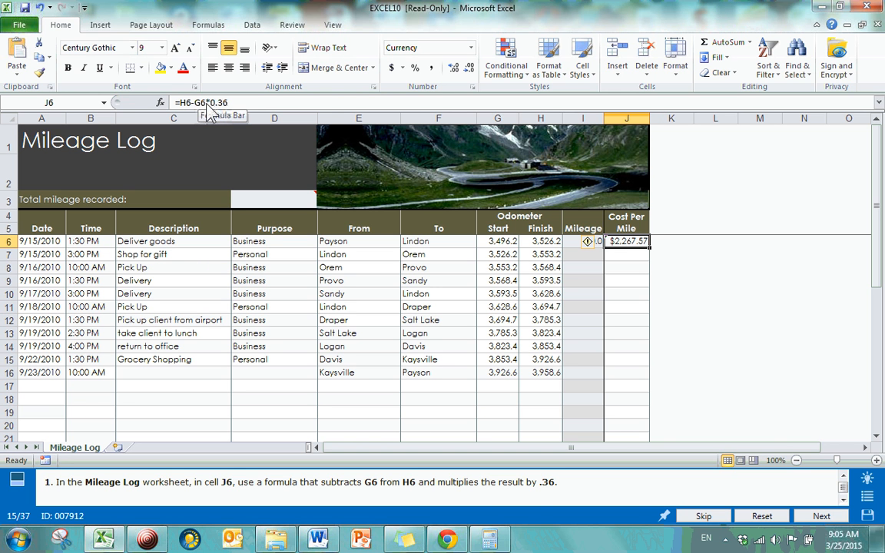
{"action": "left_click_drag", "start_coordinate": [237, 100], "coordinate": [195, 102]}
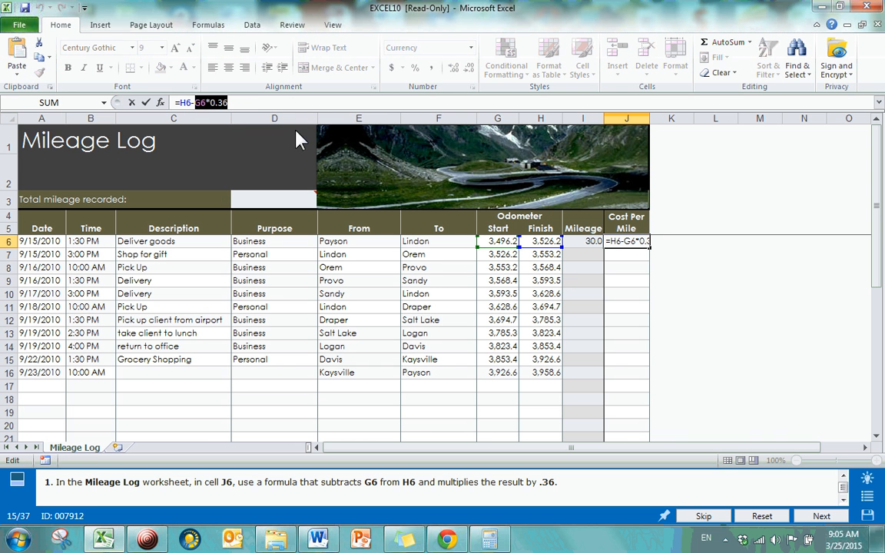
{"action": "left_click", "coordinate": [239, 103]}
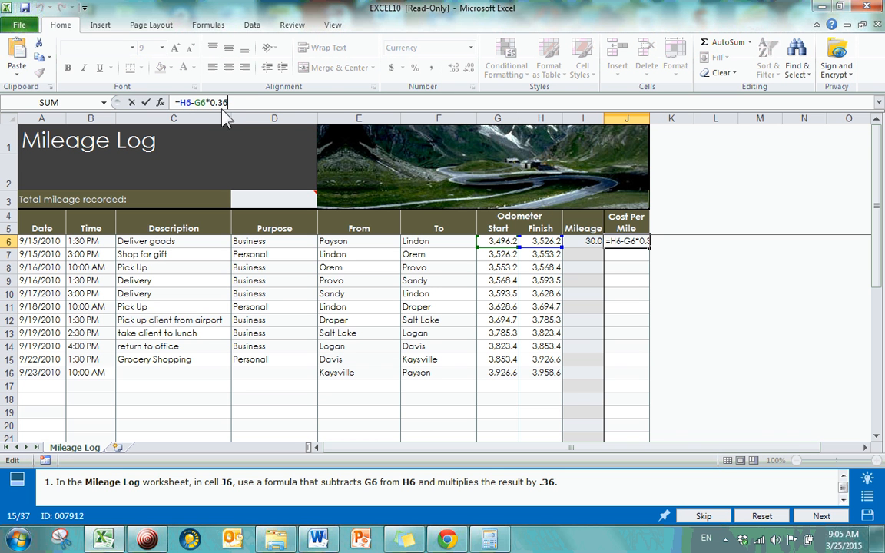
{"action": "left_click", "coordinate": [192, 101]}
{"action": "left_click_drag", "start_coordinate": [229, 103], "coordinate": [198, 107]}
{"action": "left_click", "coordinate": [216, 103]}
{"action": "type", "text": "("}
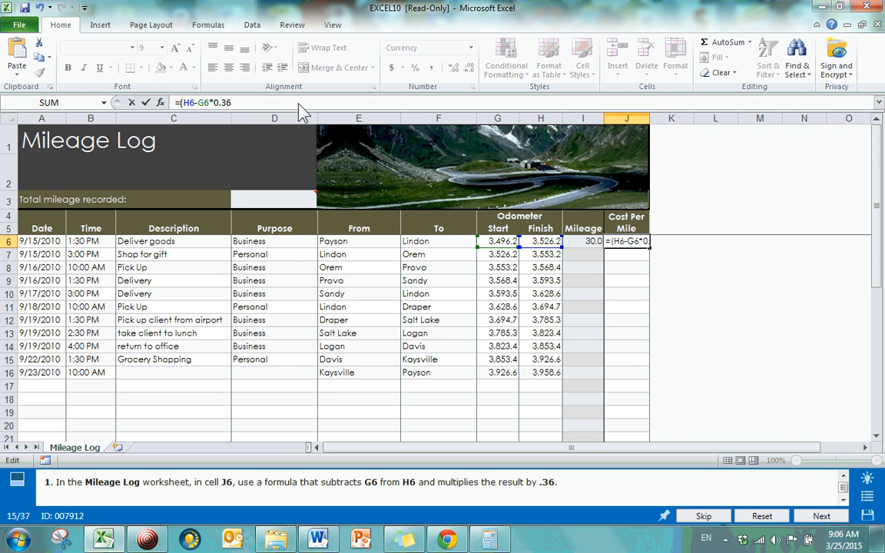
{"action": "left_click", "coordinate": [209, 102]}
{"action": "type", "text": ")"}
{"action": "key", "text": "Return"}
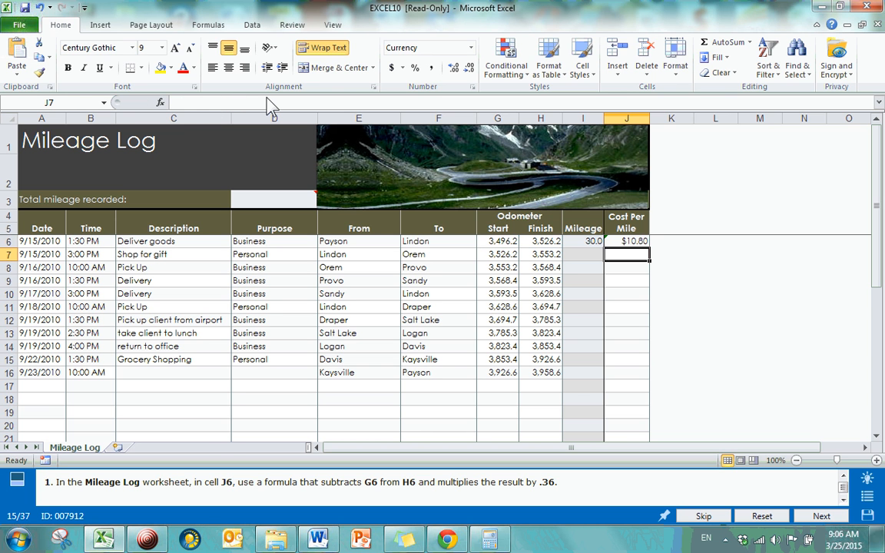
Check the formula in cell J6, and go to question 22, Search for a cell and clear data validation
{"action": "left_click", "coordinate": [626, 240]}
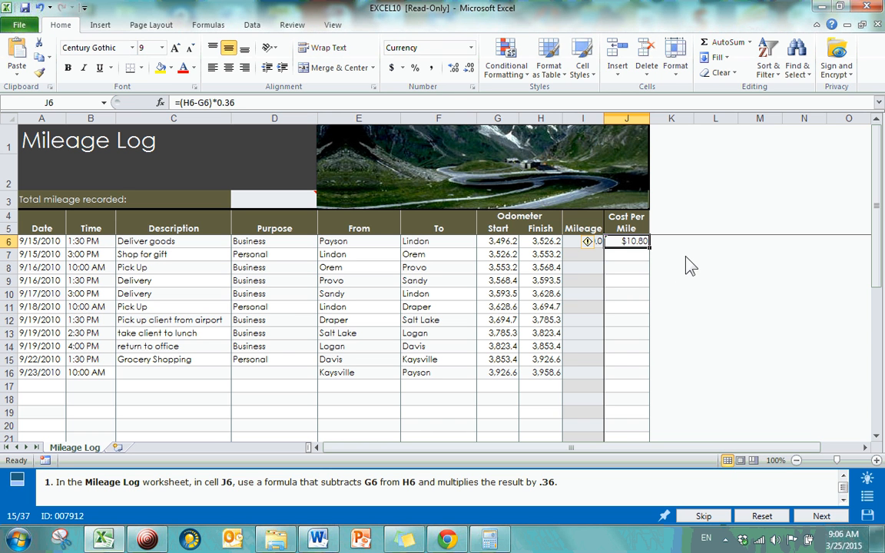
{"action": "left_click", "coordinate": [670, 278]}
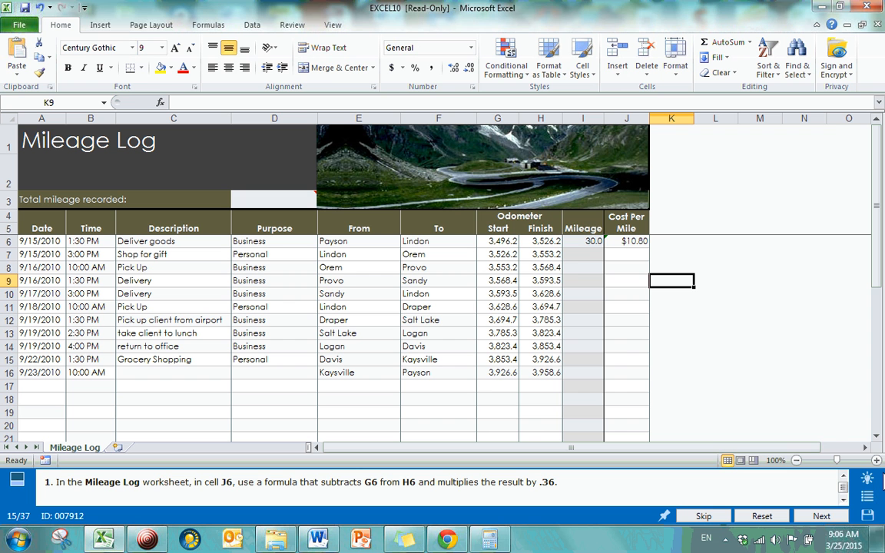
{"action": "left_click", "coordinate": [867, 497]}
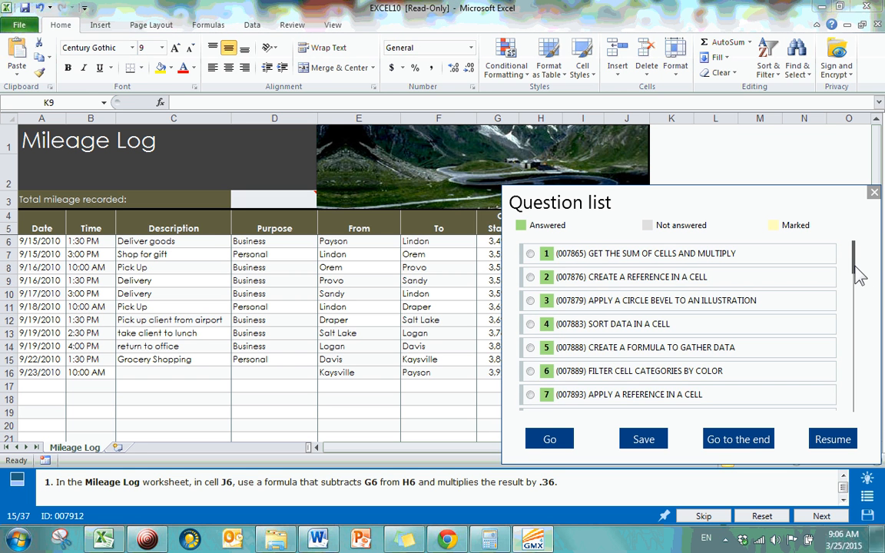
{"action": "scroll", "coordinate": [855, 278], "scroll_direction": "down", "scroll_amount": 6}
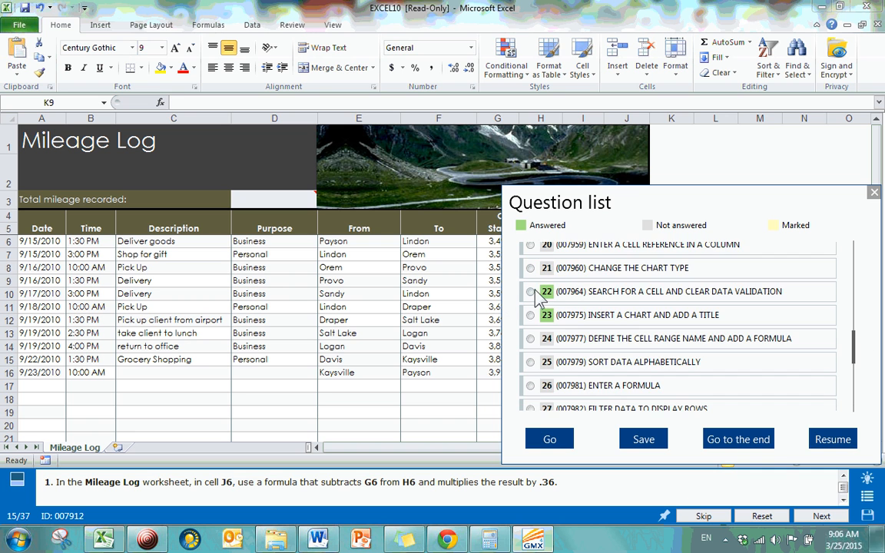
{"action": "left_click", "coordinate": [530, 292]}
{"action": "left_click", "coordinate": [550, 438]}
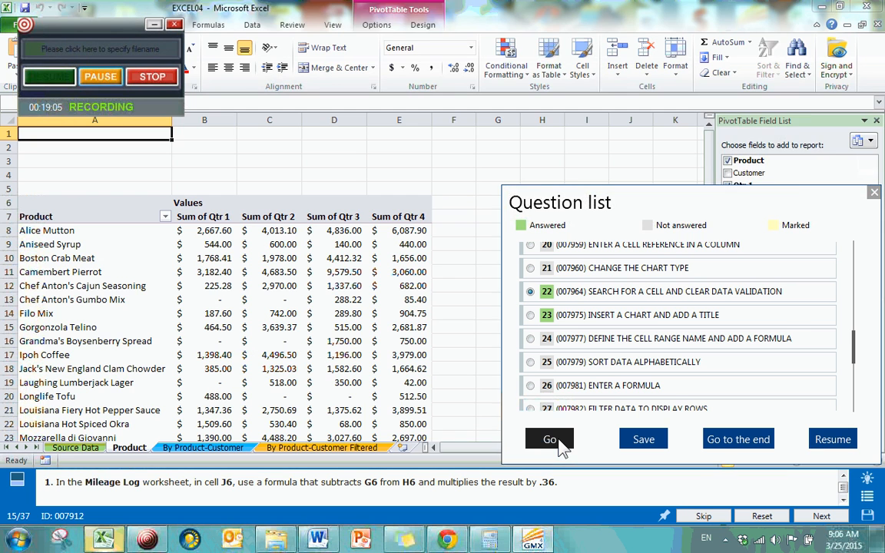
{"action": "left_click", "coordinate": [464, 317]}
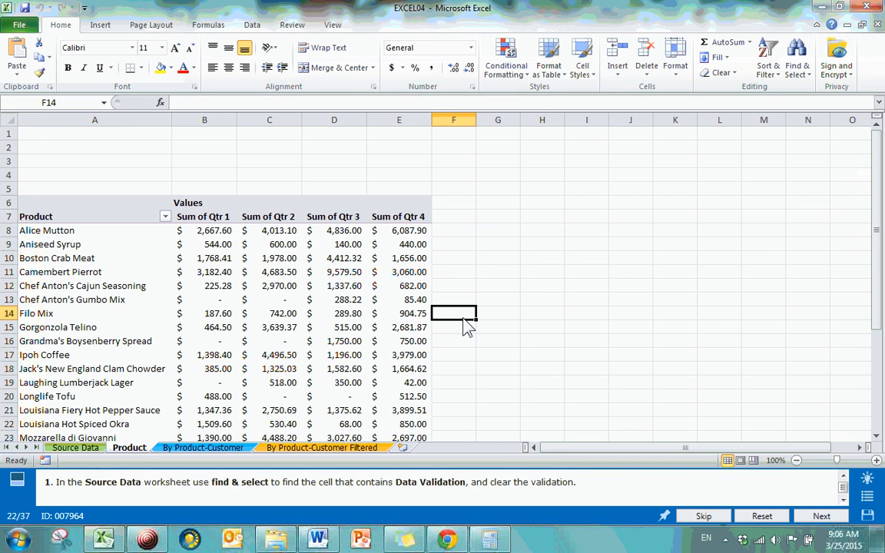
Find the cell that contains data validation in the Source Data worksheet with Find & Select
{"action": "left_click", "coordinate": [76, 448]}
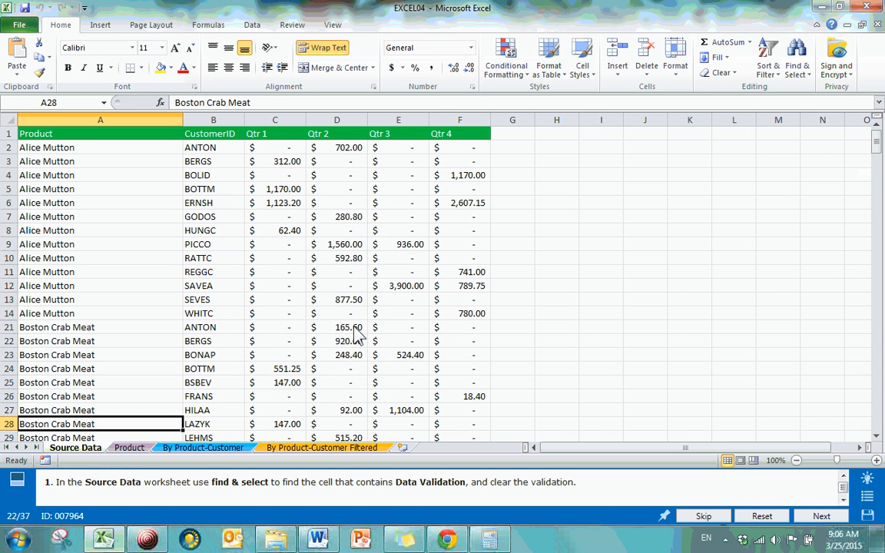
{"action": "left_click", "coordinate": [322, 315]}
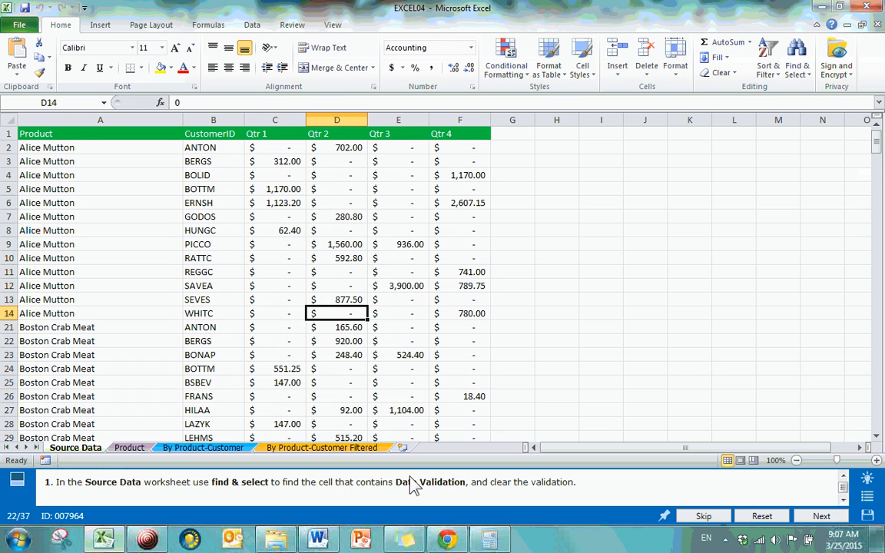
{"action": "left_click", "coordinate": [799, 73]}
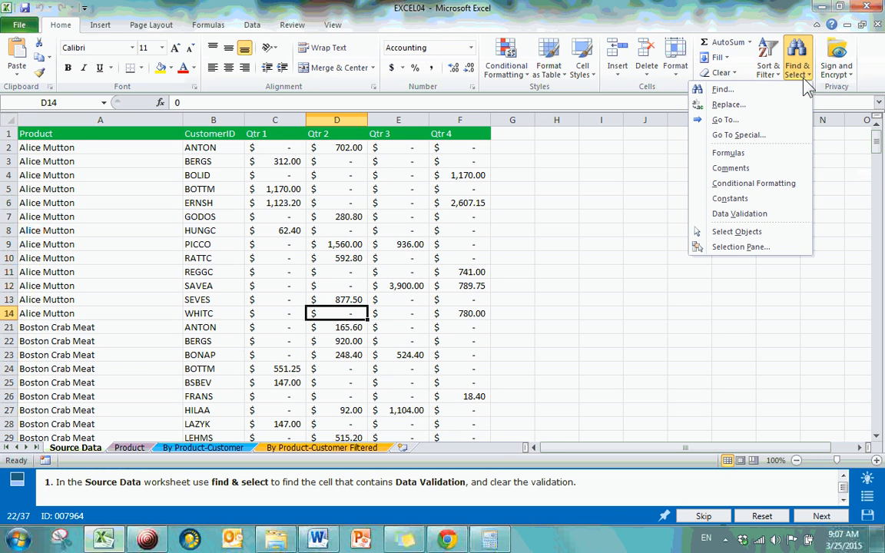
{"action": "left_click", "coordinate": [772, 215]}
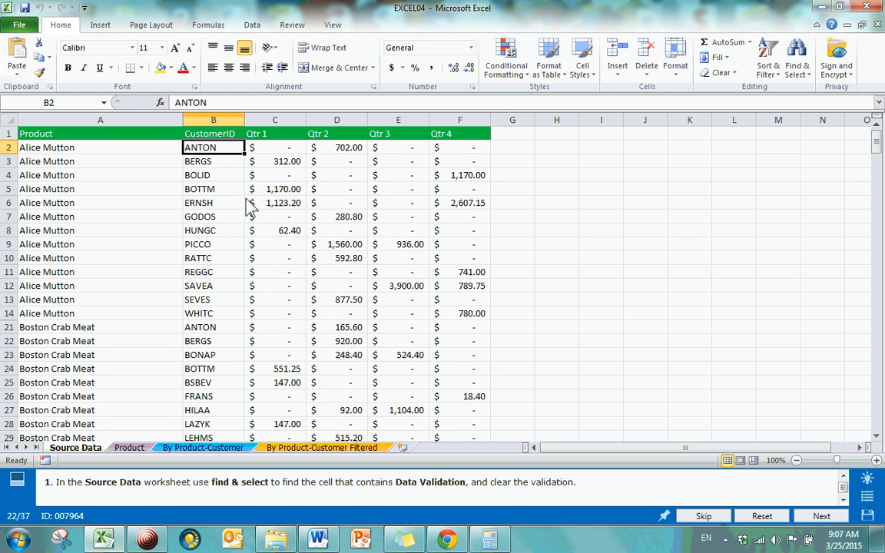
Examine the data validation settings of the found CustomerID cell B2 without changing them
{"action": "left_click", "coordinate": [252, 26]}
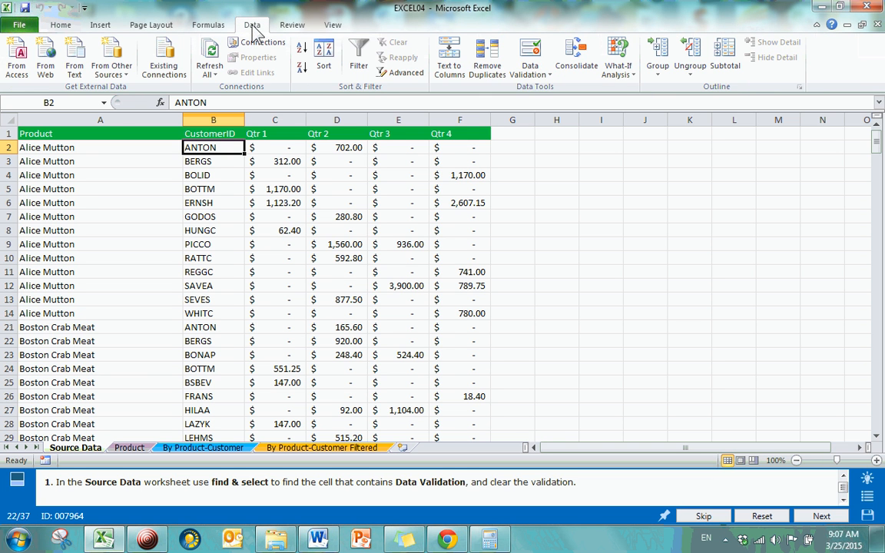
{"action": "left_click", "coordinate": [528, 70]}
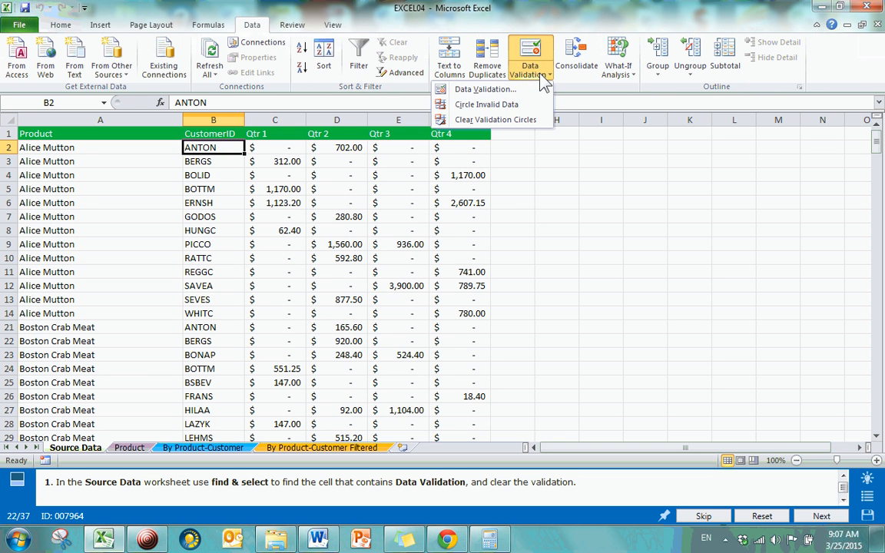
{"action": "left_click", "coordinate": [491, 90]}
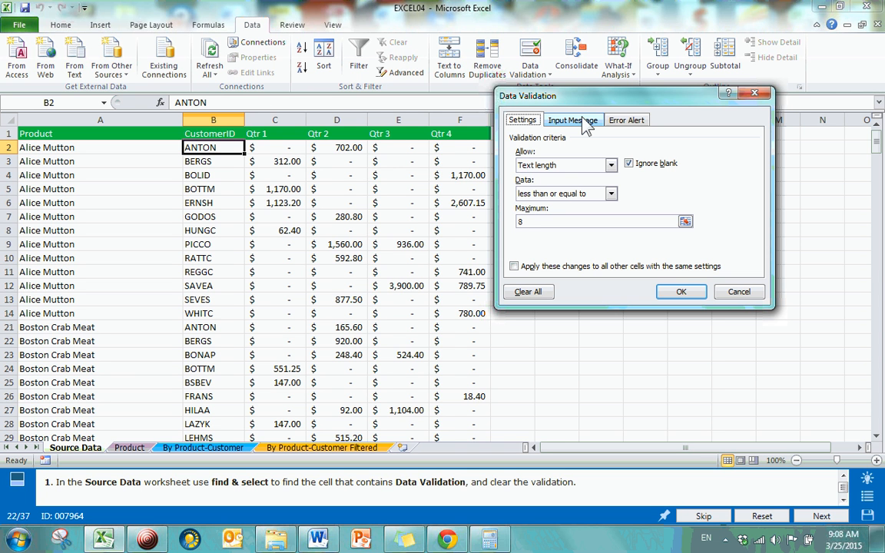
{"action": "left_click", "coordinate": [754, 93]}
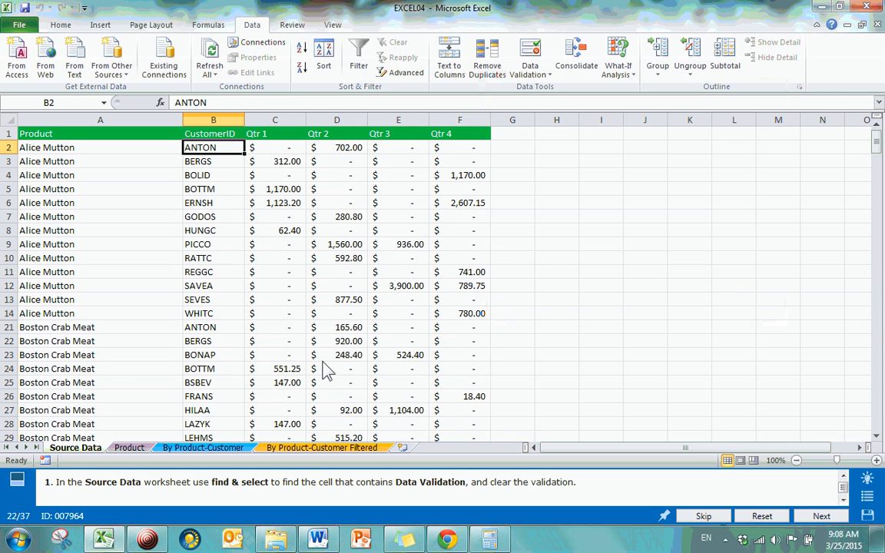
Switch to Word, copy the word Antidisestablishmentarianism from the open document, and return to the Excel workbook
{"action": "left_click", "coordinate": [318, 539]}
{"action": "scroll", "coordinate": [520, 290], "scroll_direction": "down", "scroll_amount": 5}
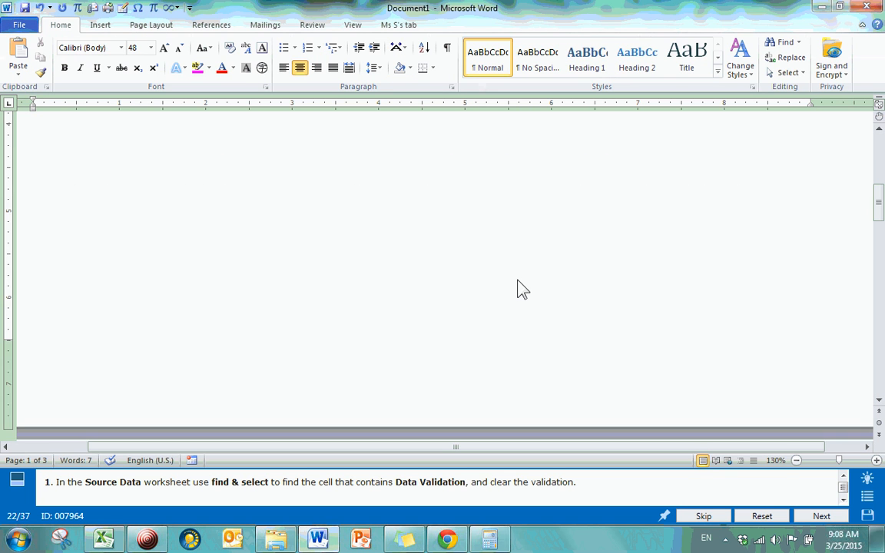
{"action": "scroll", "coordinate": [521, 289], "scroll_direction": "up", "scroll_amount": 3}
{"action": "left_click_drag", "start_coordinate": [797, 245], "coordinate": [4, 240]}
{"action": "key", "text": "ctrl+c"}
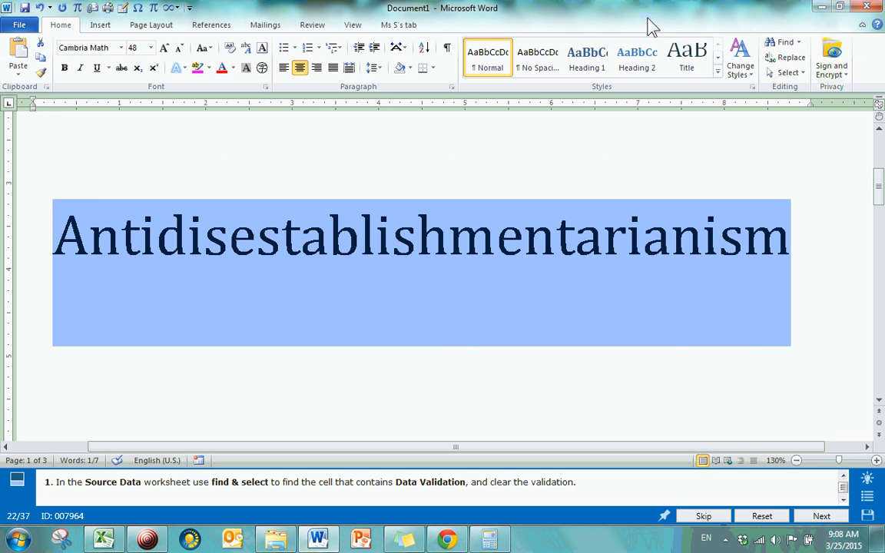
{"action": "left_click", "coordinate": [823, 6]}
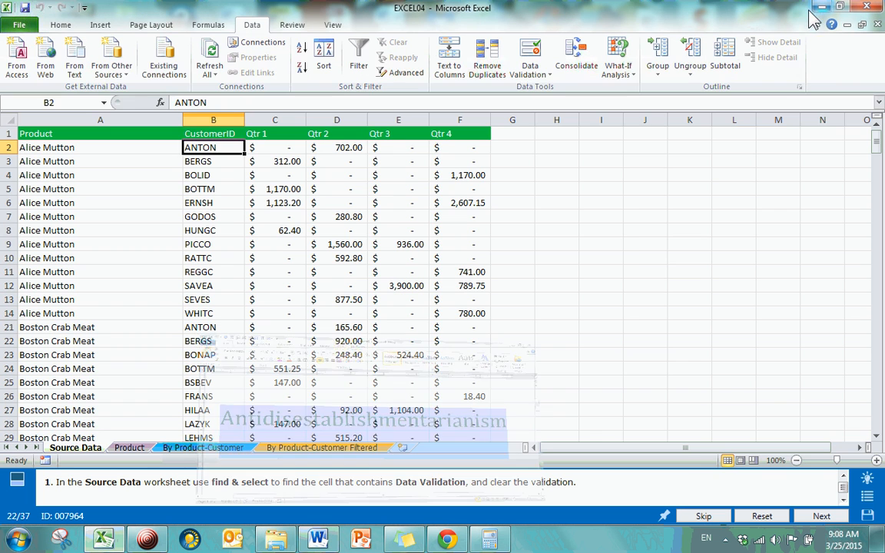
Paste the copied word Antidisestablishmentarianism into cell J9 of the Source Data worksheet
{"action": "left_click", "coordinate": [642, 251]}
{"action": "double_click", "coordinate": [642, 251]}
{"action": "key", "text": "ctrl+v"}
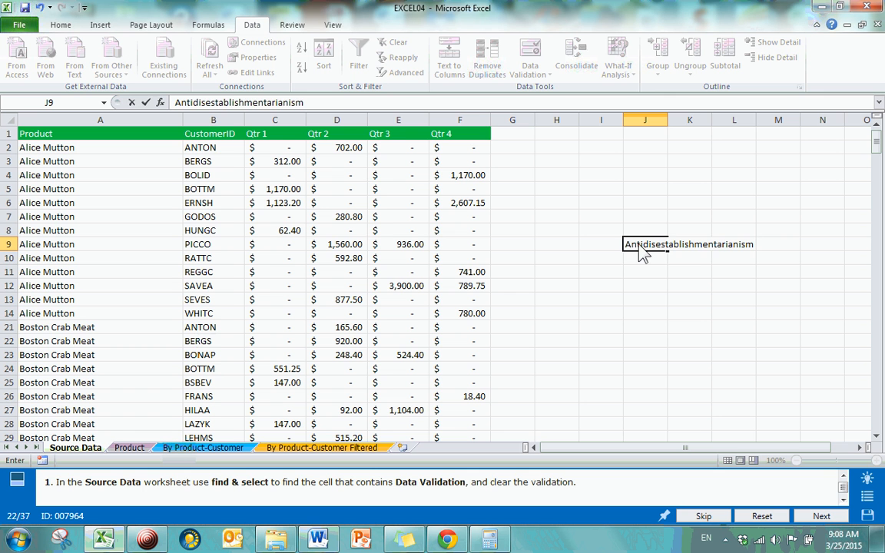
{"action": "key", "text": "Return"}
{"action": "left_click", "coordinate": [649, 246]}
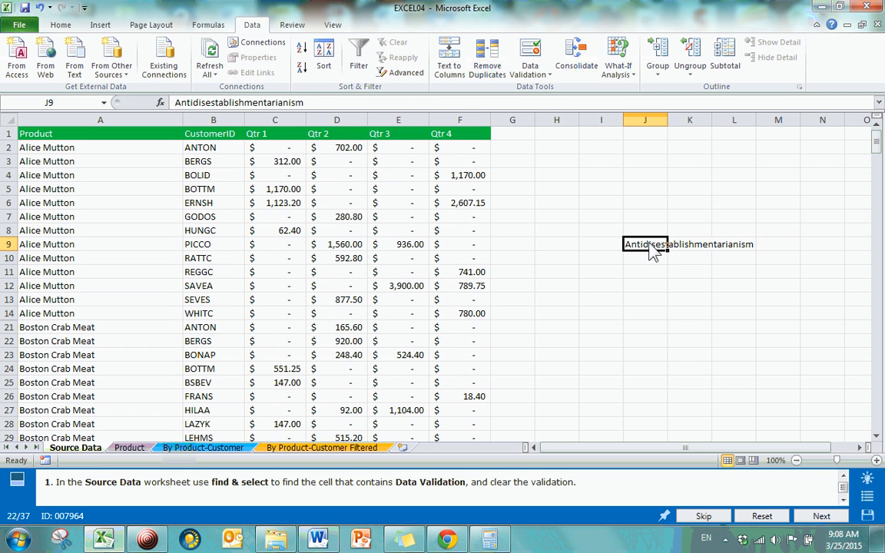
Try pasting the copied word into cell B2 with its Word formatting, and undo the paste
{"action": "left_click", "coordinate": [218, 152]}
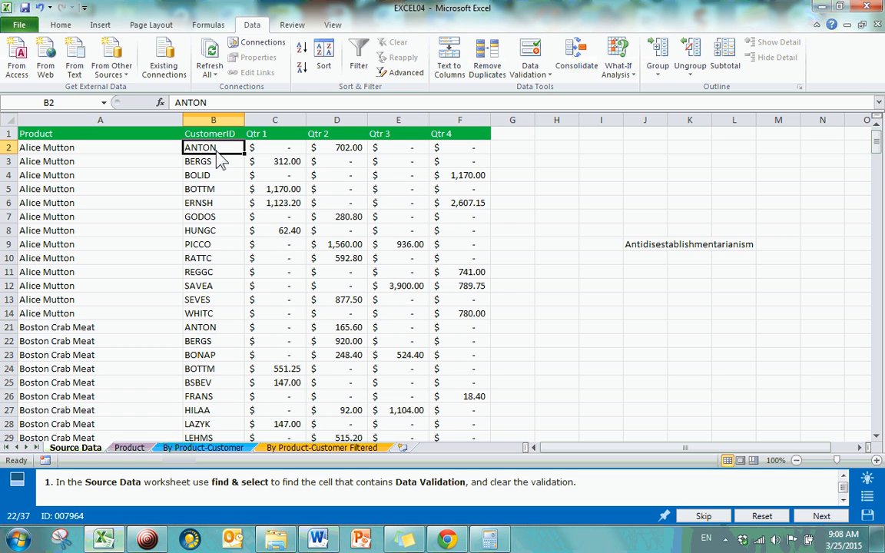
{"action": "key", "text": "ctrl+p"}
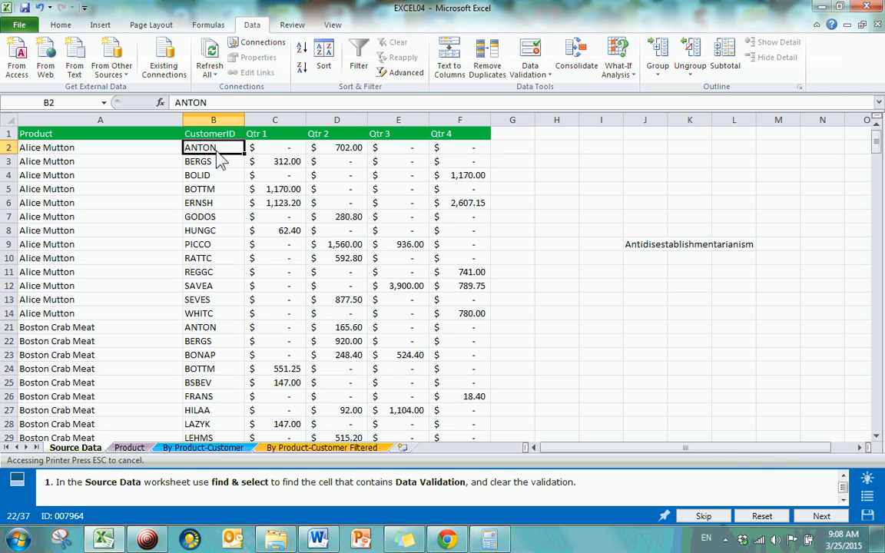
{"action": "key", "text": "ctrl+v"}
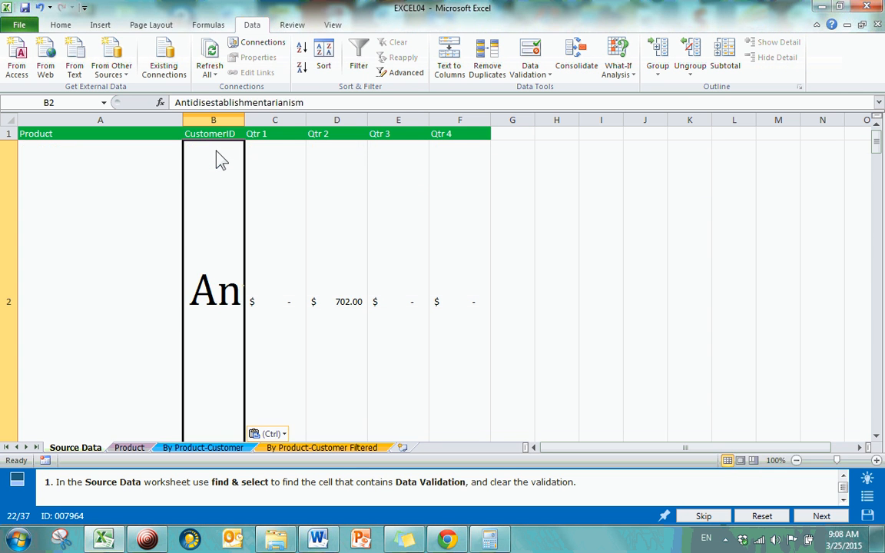
{"action": "key", "text": "ctrl+z"}
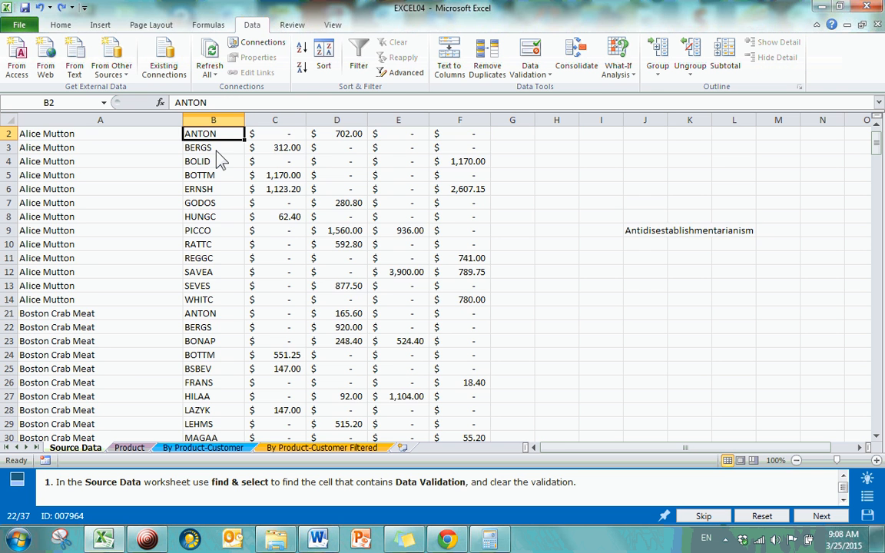
Paste Antidisestablishmentarianism into cell B2 with the Match Destination Formatting option
{"action": "right_click", "coordinate": [216, 150]}
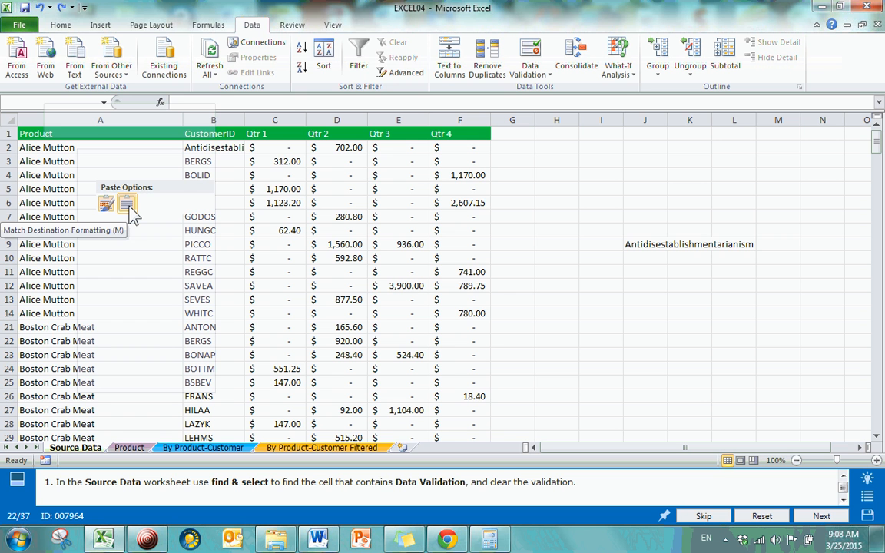
{"action": "left_click", "coordinate": [127, 205]}
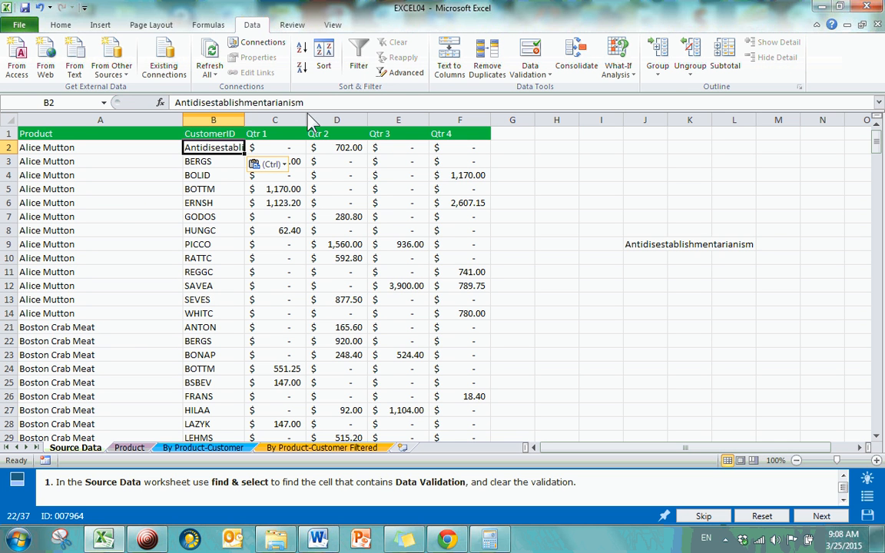
{"action": "key", "text": "Down"}
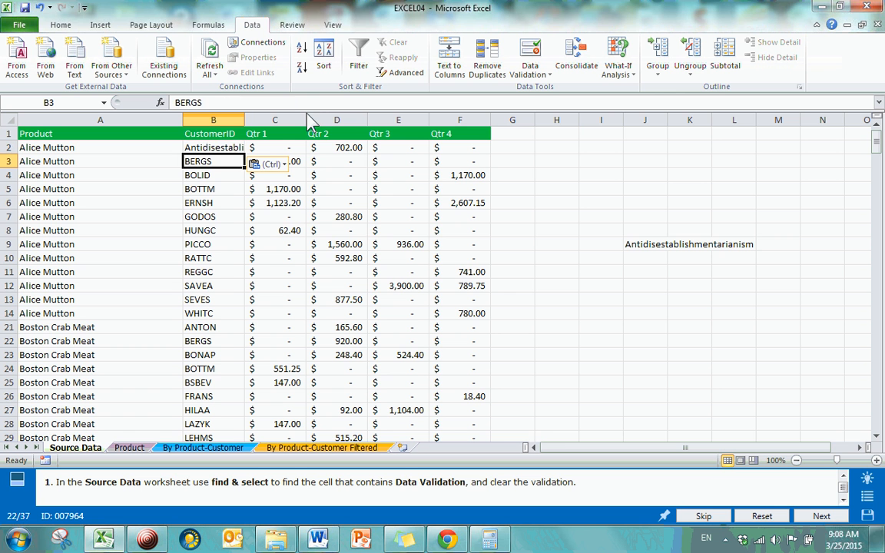
{"action": "key", "text": "Up"}
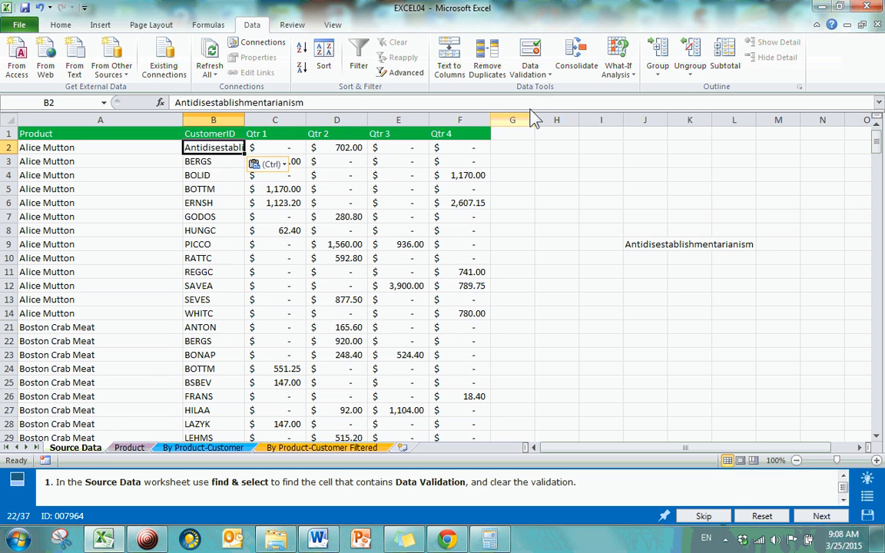
Review the data validation criteria of cell B2 again and leave them as they are
{"action": "left_click", "coordinate": [538, 83]}
{"action": "left_click", "coordinate": [457, 87]}
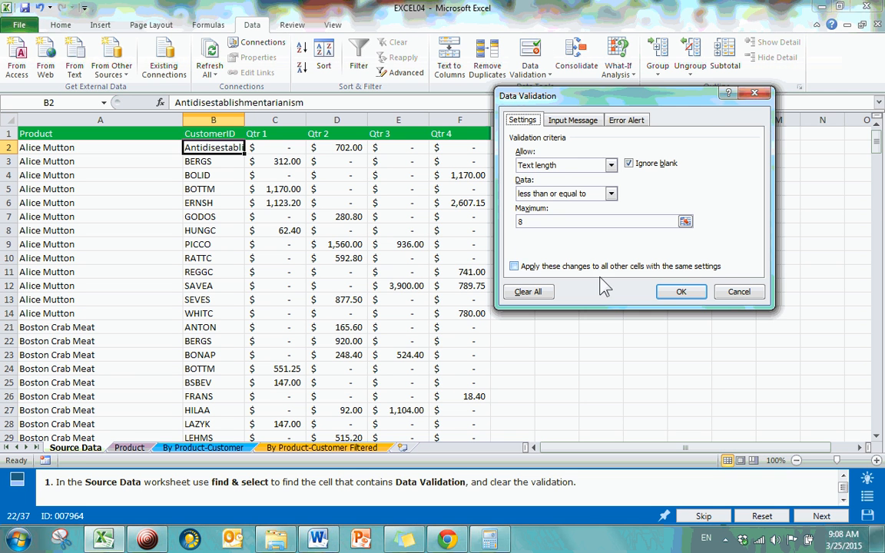
{"action": "left_click", "coordinate": [738, 292]}
Delete the contents of cell B2 in the CustomerID column
{"action": "left_click", "coordinate": [198, 175]}
{"action": "left_click", "coordinate": [198, 147]}
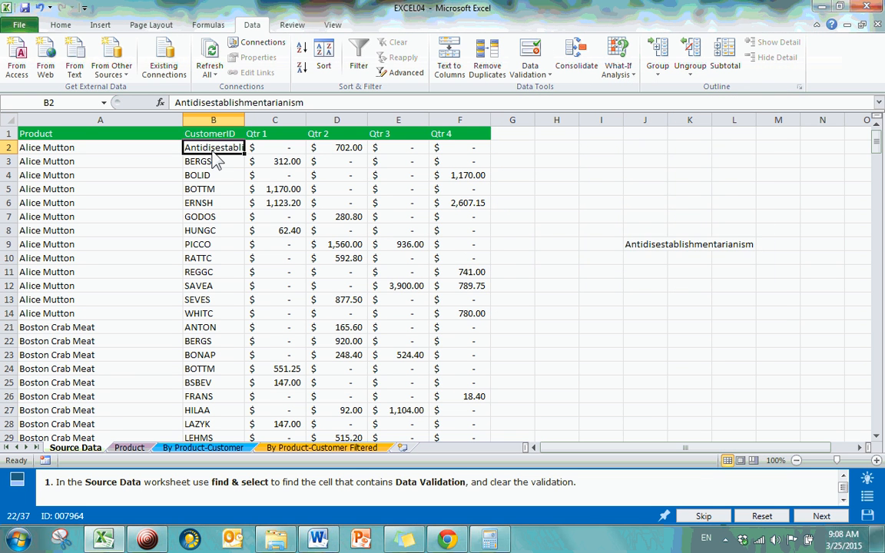
{"action": "left_click", "coordinate": [214, 202]}
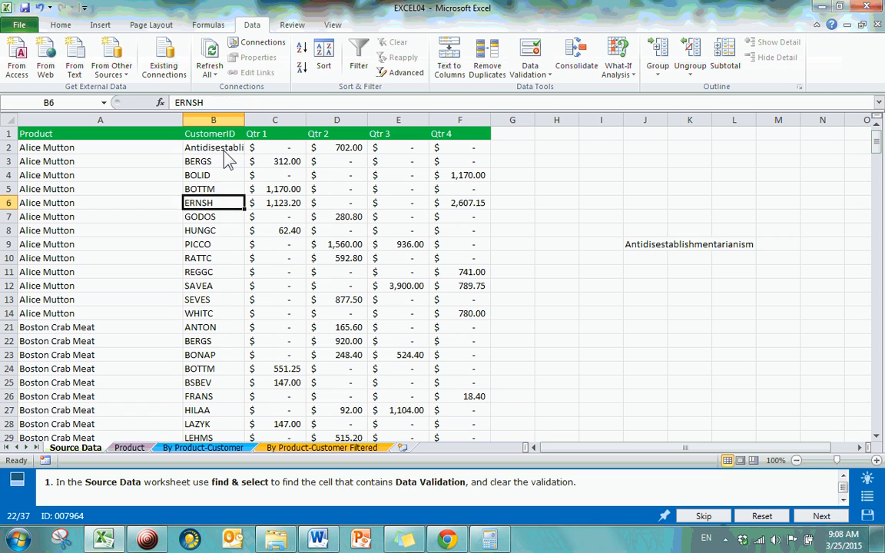
{"action": "left_click", "coordinate": [225, 150]}
{"action": "key", "text": "Delete"}
{"action": "key", "text": "Down"}
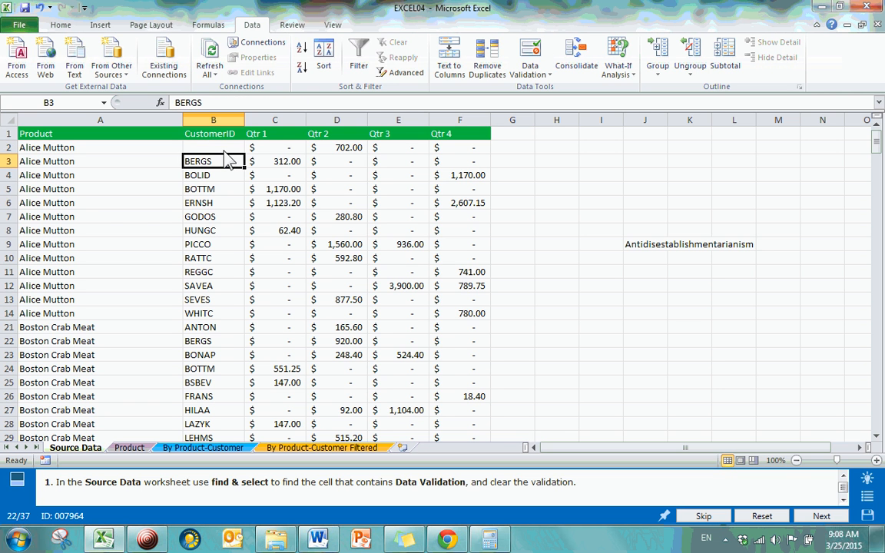
Try to enter Antidisestablishmentarianism in cell B2 by pasting it while editing the cell, to test its text length validation
{"action": "left_click", "coordinate": [224, 150]}
{"action": "double_click", "coordinate": [223, 148]}
{"action": "right_click", "coordinate": [223, 147]}
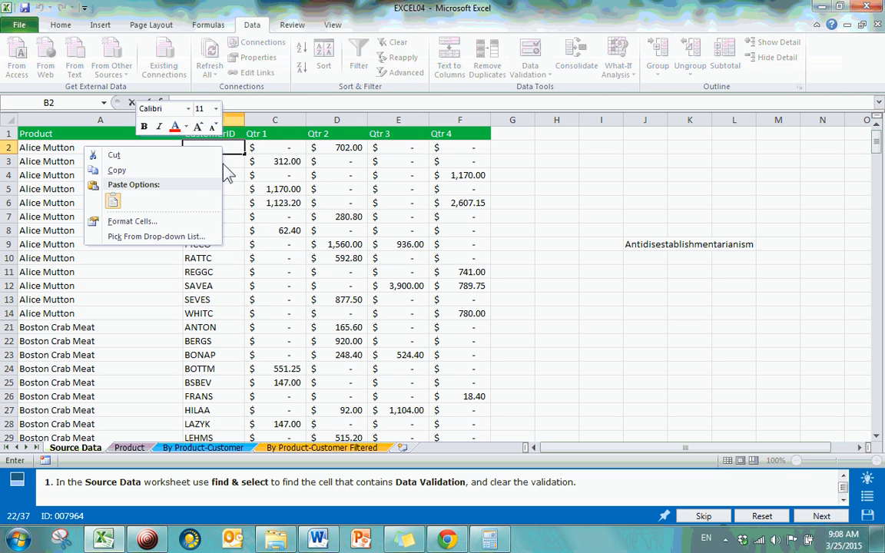
{"action": "left_click", "coordinate": [114, 200]}
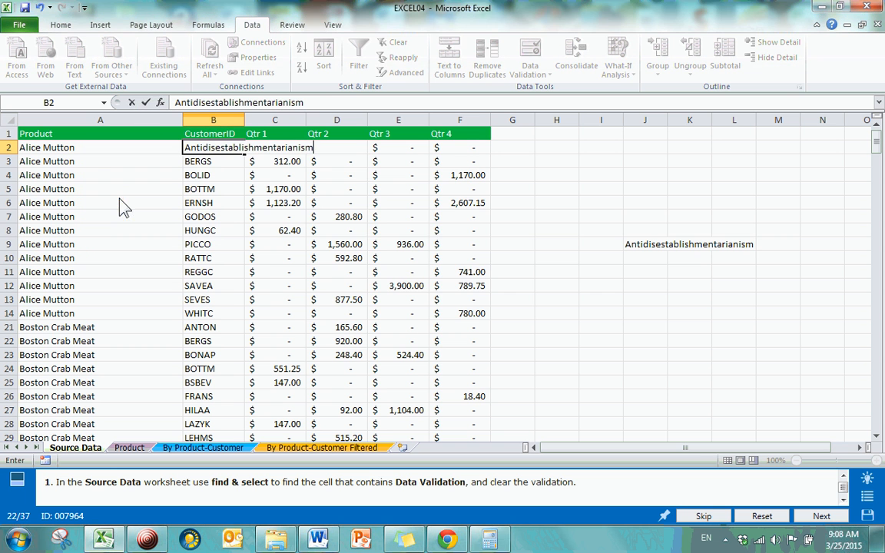
{"action": "key", "text": "Return"}
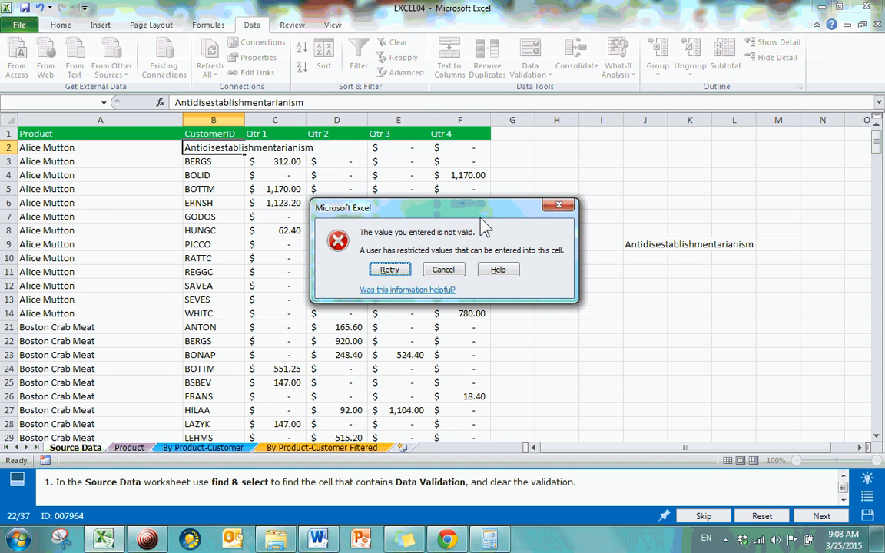
{"action": "left_click", "coordinate": [558, 204]}
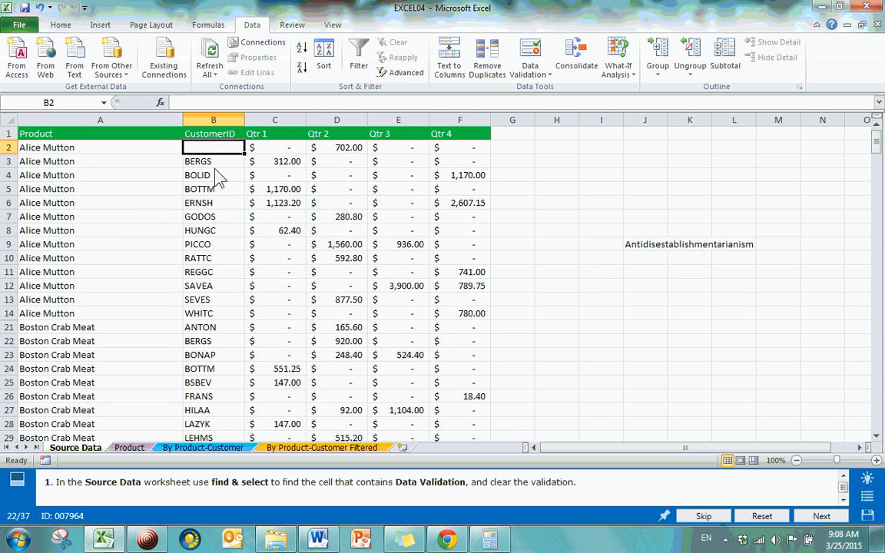
Paste Antidisestablishmentarianism into the blank cell B2 once more and try to commit it against the text length rule
{"action": "key", "text": "Down"}
{"action": "key", "text": "Down"}
{"action": "key", "text": "Down"}
{"action": "left_click", "coordinate": [209, 148]}
{"action": "right_click", "coordinate": [206, 147]}
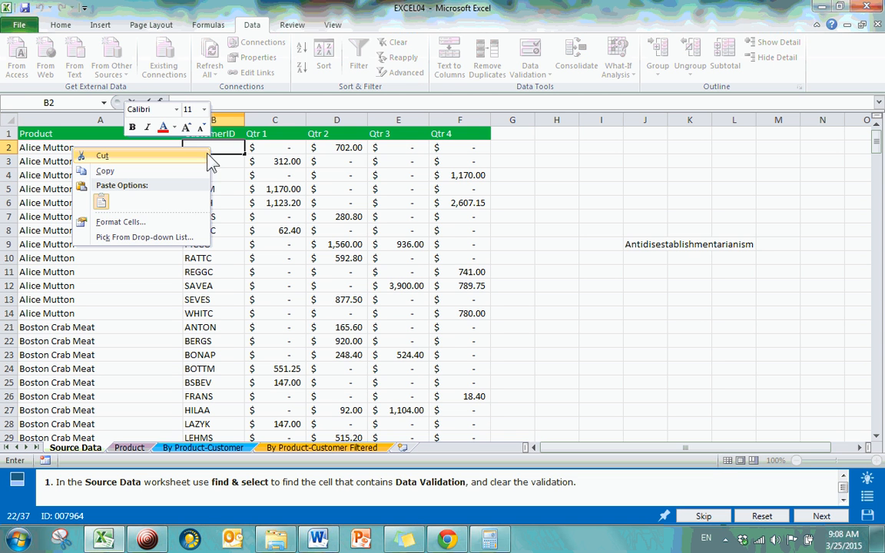
{"action": "left_click", "coordinate": [101, 202]}
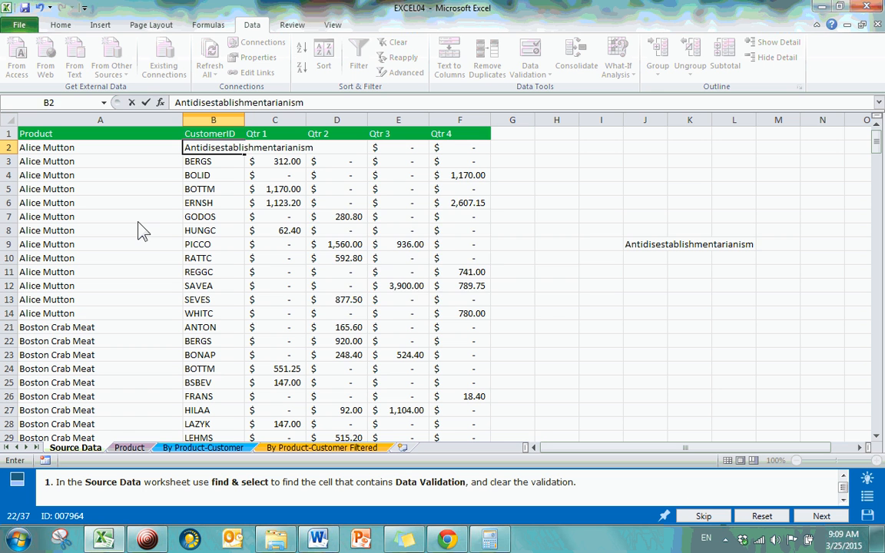
{"action": "key", "text": "Return"}
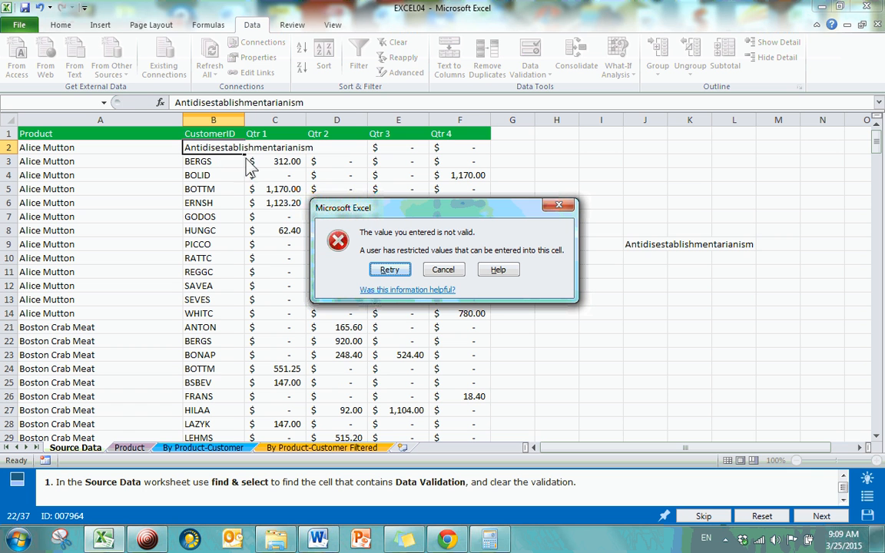
Retry the rejected entry in cell B2, shortening the text to Antidis and committing it
{"action": "left_click", "coordinate": [390, 271]}
{"action": "left_click", "coordinate": [392, 277]}
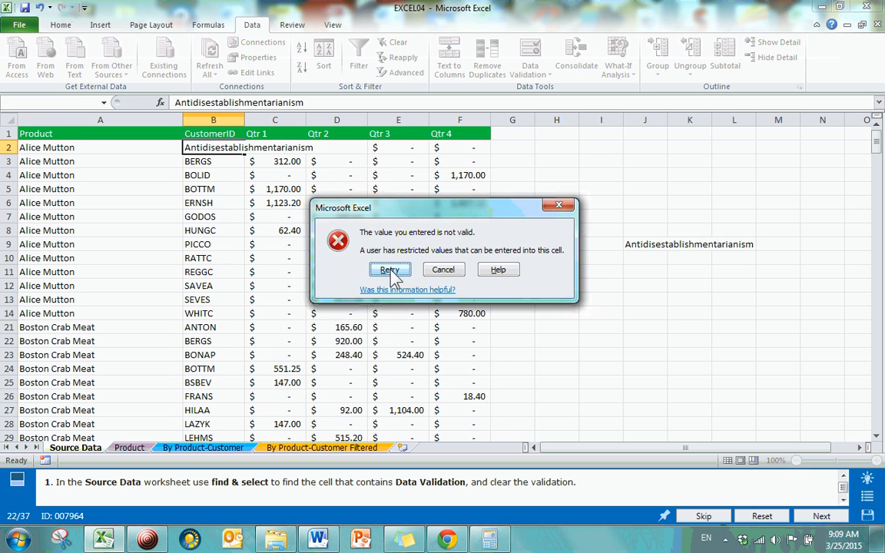
{"action": "left_click", "coordinate": [392, 271]}
{"action": "left_click_drag", "start_coordinate": [217, 148], "coordinate": [295, 146]}
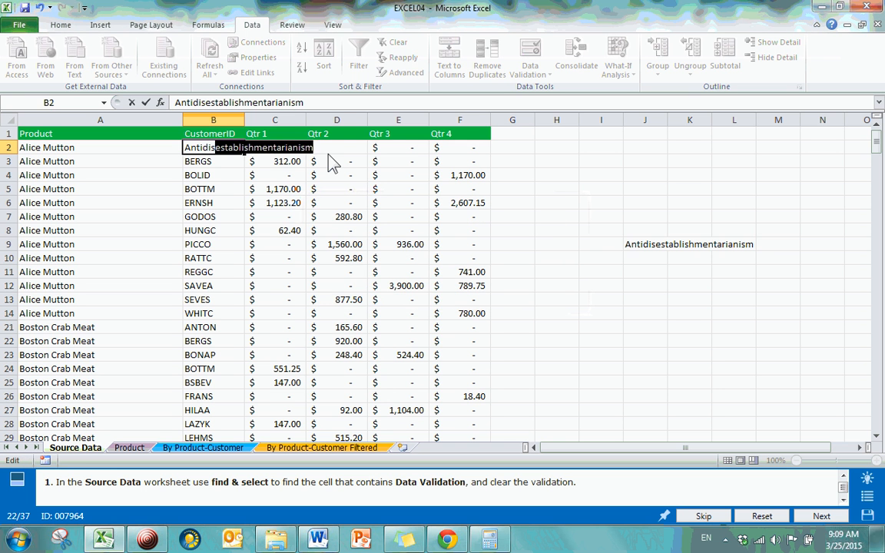
{"action": "key", "text": "Delete"}
{"action": "key", "text": "Return"}
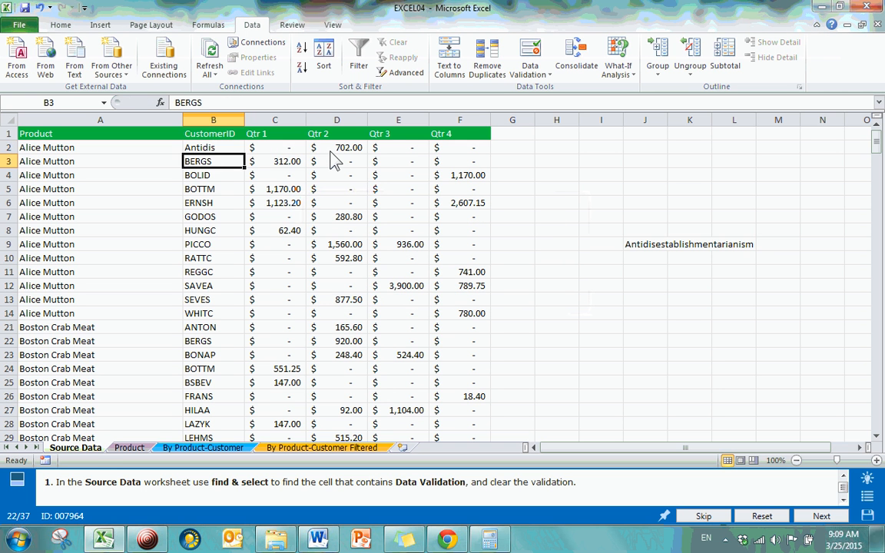
Replace the content of cell B2 in the CustomerID column with a seven-letter lowercase first name
{"action": "left_click", "coordinate": [197, 150]}
{"action": "type", "text": "anthony"}
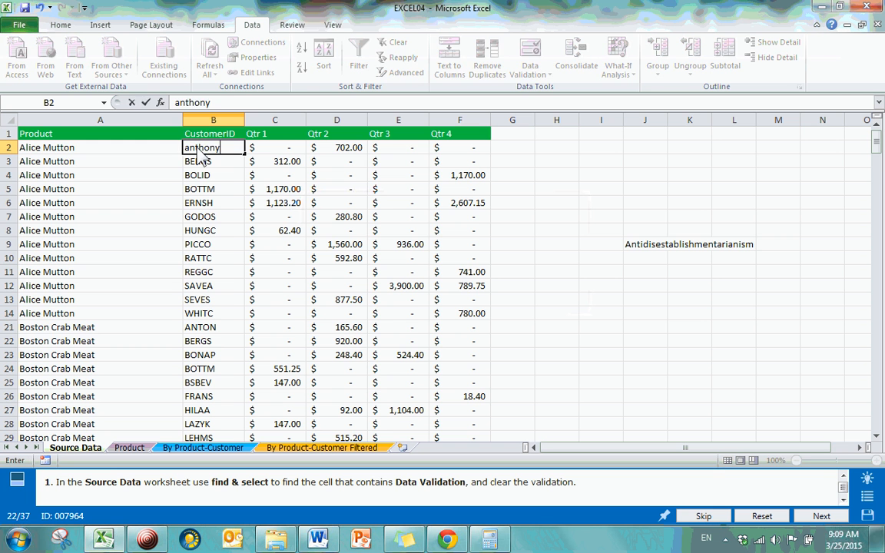
{"action": "key", "text": "Return"}
Review the data validation criteria of cell B2 and, for comparison, of blank cell I4, leaving both as they are
{"action": "left_click", "coordinate": [201, 148]}
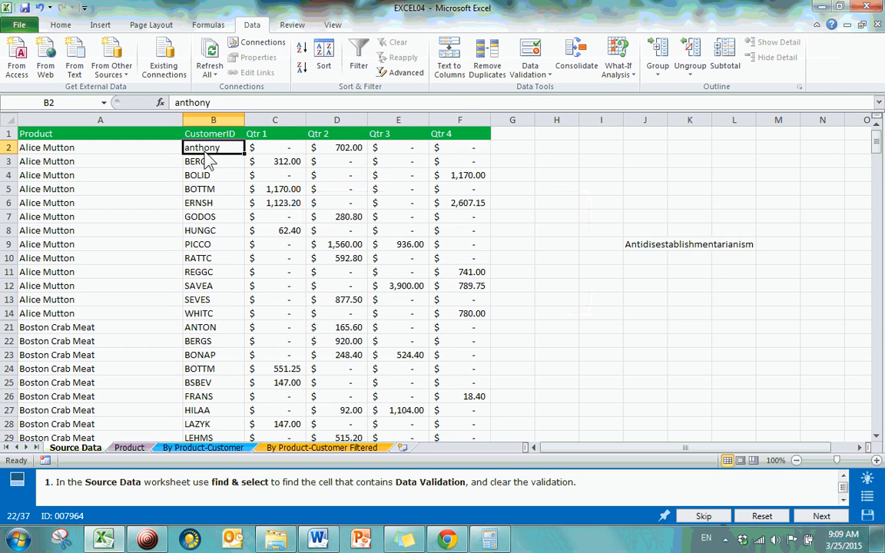
{"action": "left_click", "coordinate": [541, 76]}
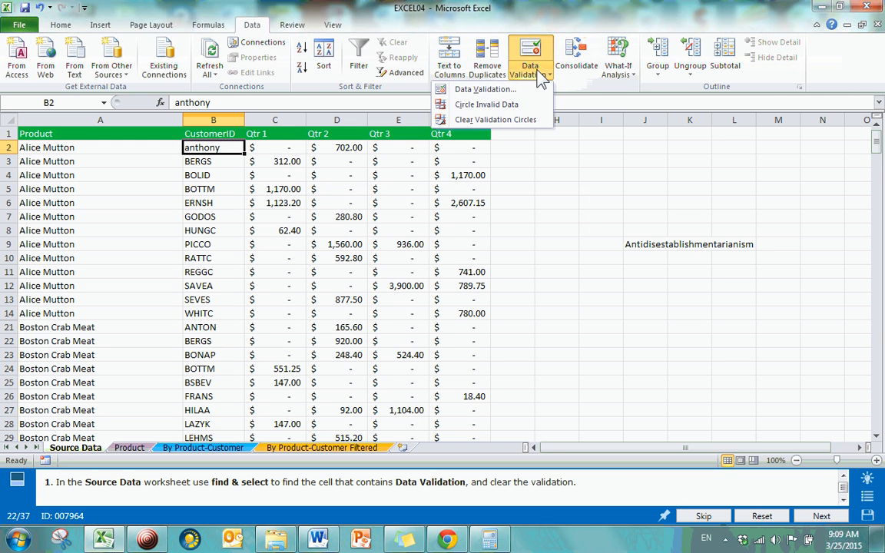
{"action": "left_click", "coordinate": [492, 89]}
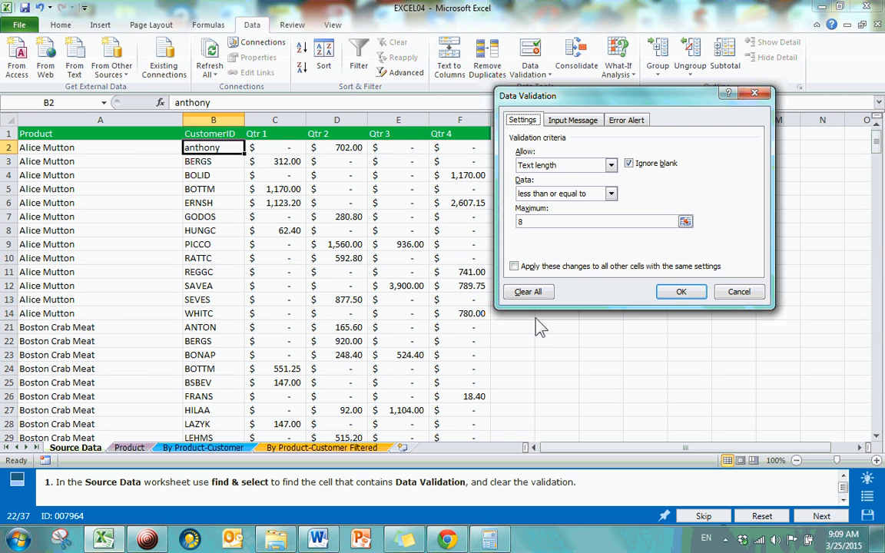
{"action": "left_click", "coordinate": [743, 94]}
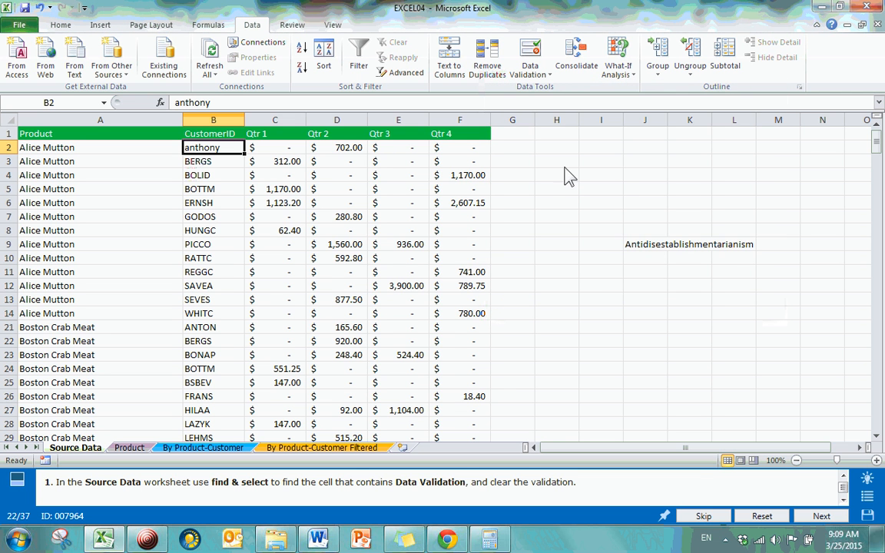
{"action": "left_click", "coordinate": [599, 175]}
{"action": "left_click", "coordinate": [548, 76]}
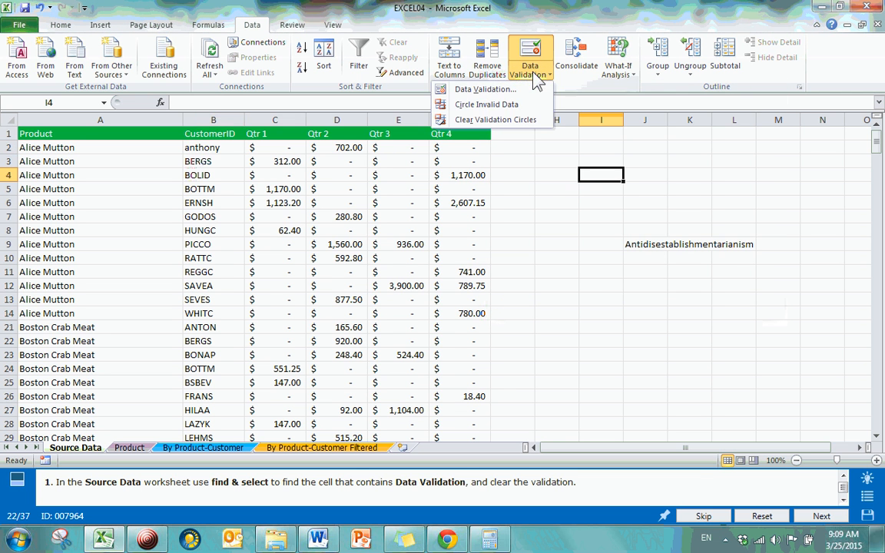
{"action": "left_click", "coordinate": [480, 90]}
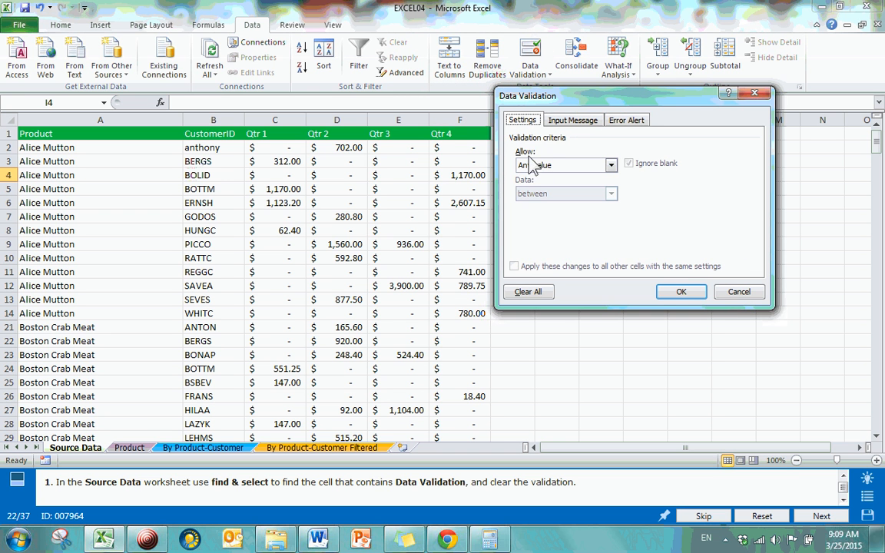
{"action": "left_click", "coordinate": [755, 93]}
Clear all data validation settings from cell B2 in the Source Data worksheet
{"action": "left_click", "coordinate": [215, 162]}
{"action": "left_click", "coordinate": [211, 150]}
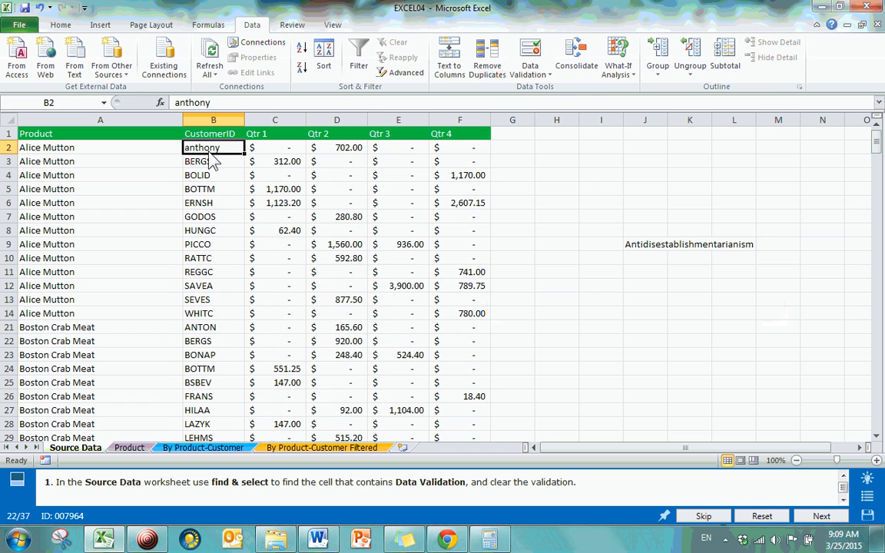
{"action": "left_click", "coordinate": [538, 75]}
{"action": "left_click", "coordinate": [474, 84]}
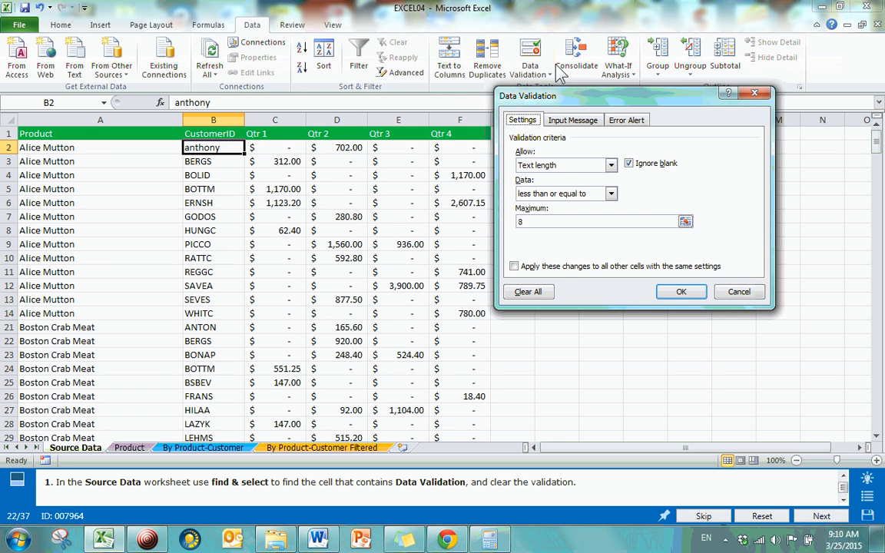
{"action": "left_click", "coordinate": [528, 293]}
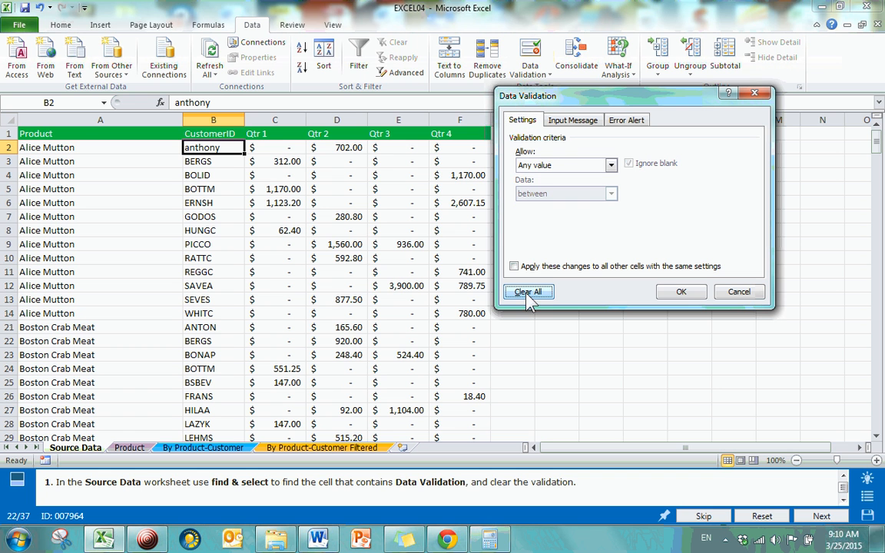
{"action": "left_click", "coordinate": [682, 292]}
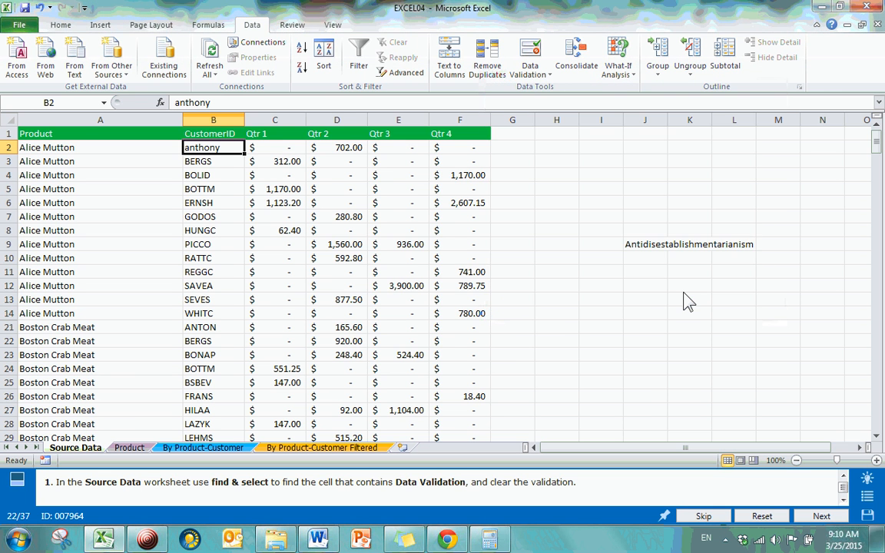
{"action": "left_click", "coordinate": [665, 303]}
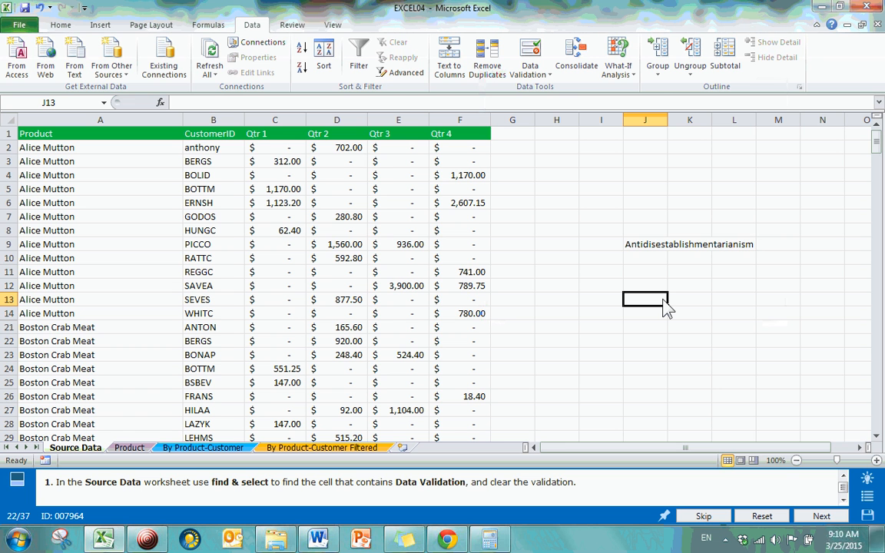
Go to question 23, Insert a Chart and Add a Title, from the question list and read its instructions
{"action": "left_click", "coordinate": [867, 496]}
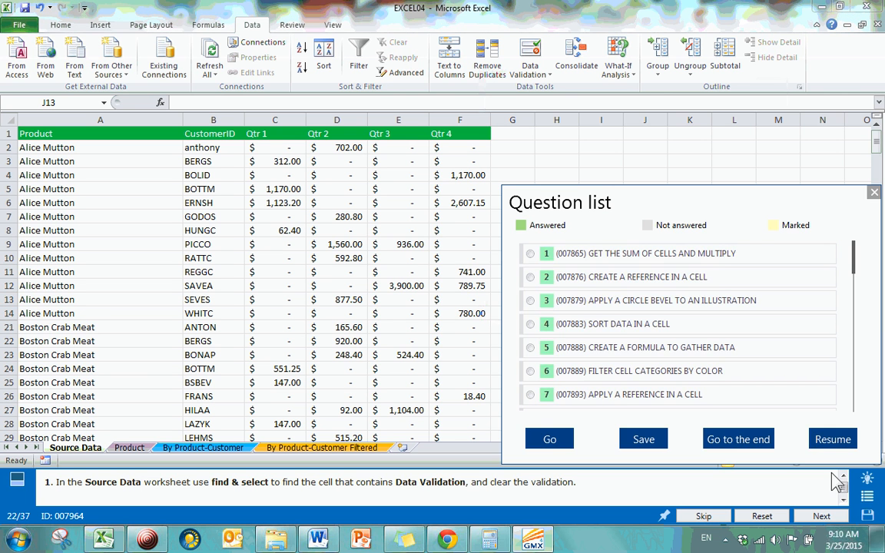
{"action": "left_click_drag", "start_coordinate": [855, 269], "coordinate": [858, 359]}
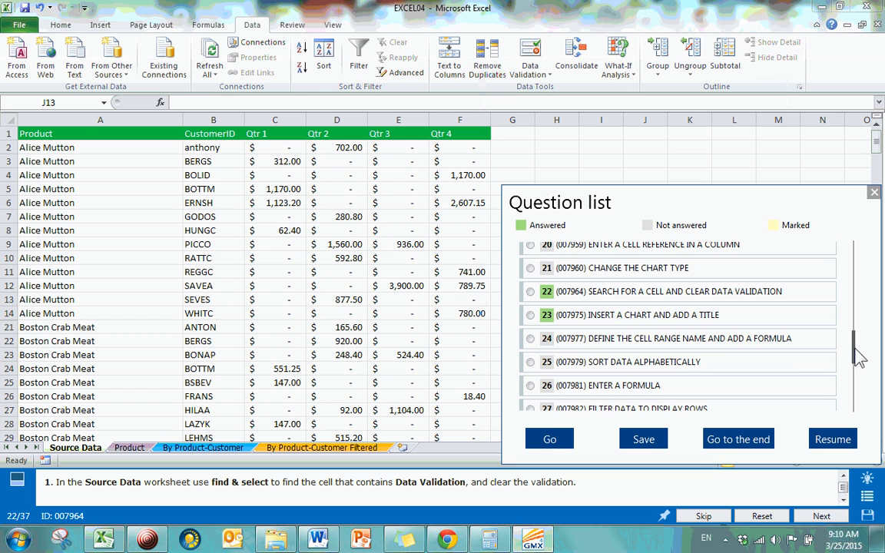
{"action": "left_click", "coordinate": [530, 315]}
{"action": "left_click", "coordinate": [553, 438]}
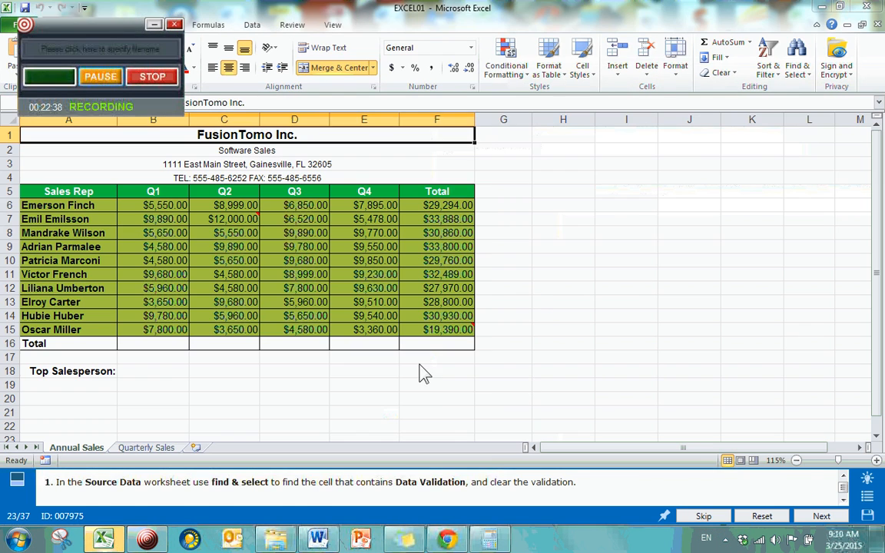
{"action": "left_click", "coordinate": [504, 389]}
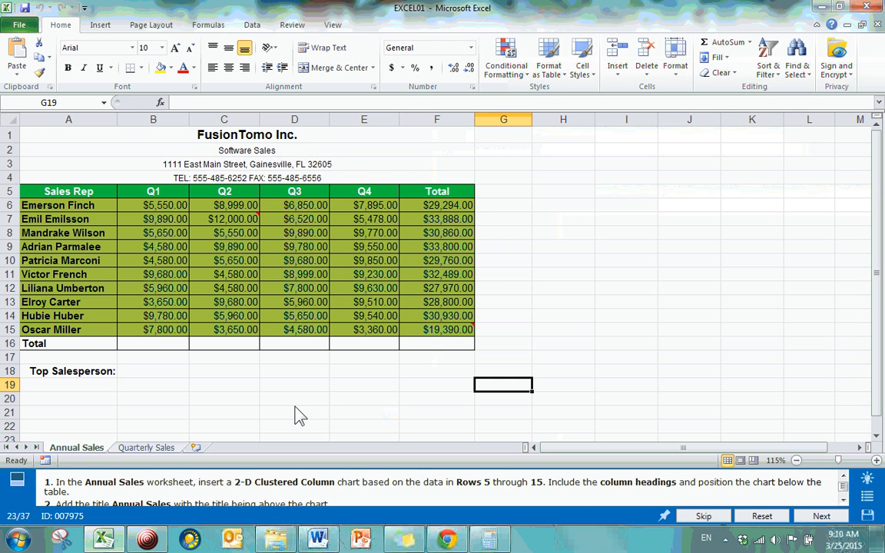
{"action": "scroll", "coordinate": [427, 367], "scroll_direction": "down", "scroll_amount": 2}
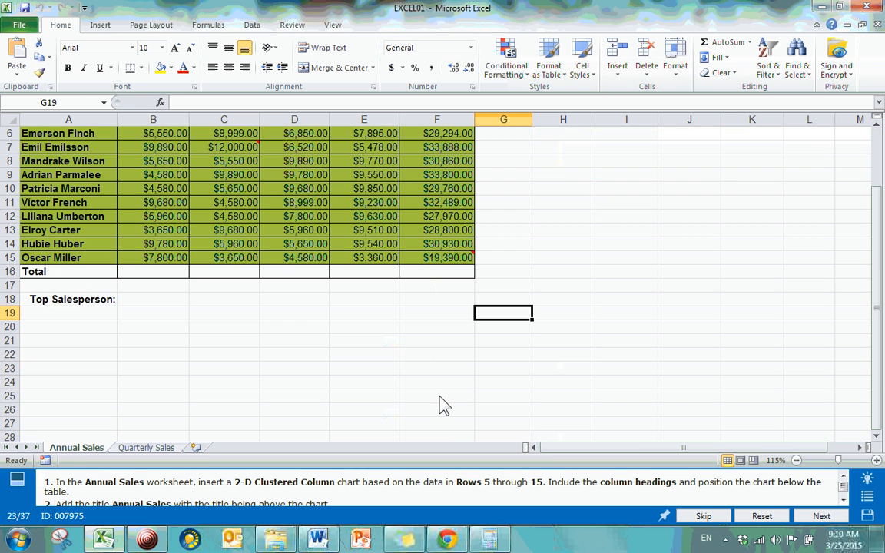
{"action": "scroll", "coordinate": [444, 405], "scroll_direction": "up", "scroll_amount": 2}
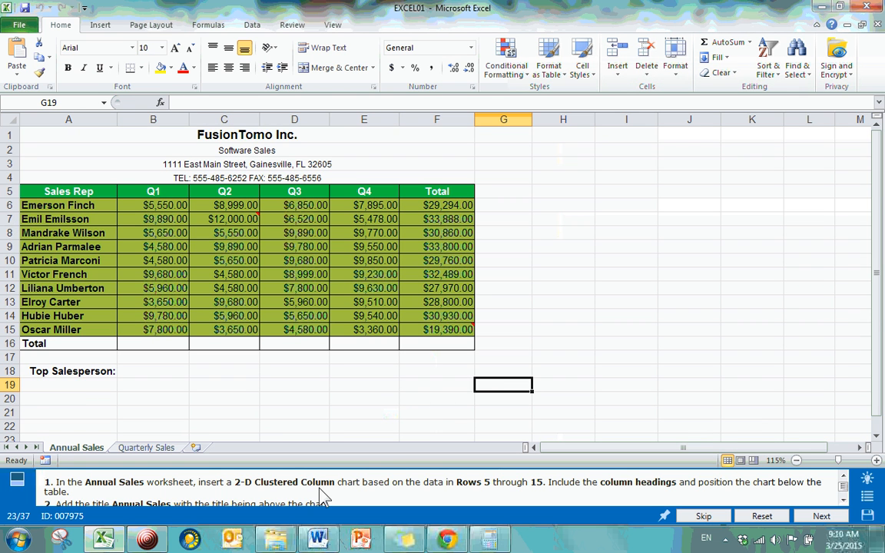
{"action": "left_click", "coordinate": [843, 499]}
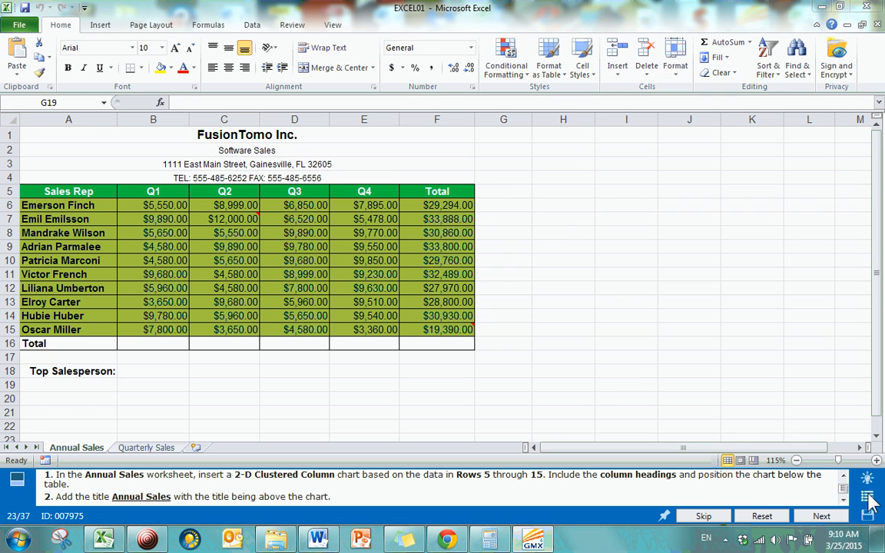
Go to question 29 on correcting the percentage of change formula and open its Combined Sales worksheet
{"action": "left_click", "coordinate": [867, 497]}
{"action": "left_click_drag", "start_coordinate": [853, 256], "coordinate": [855, 377]}
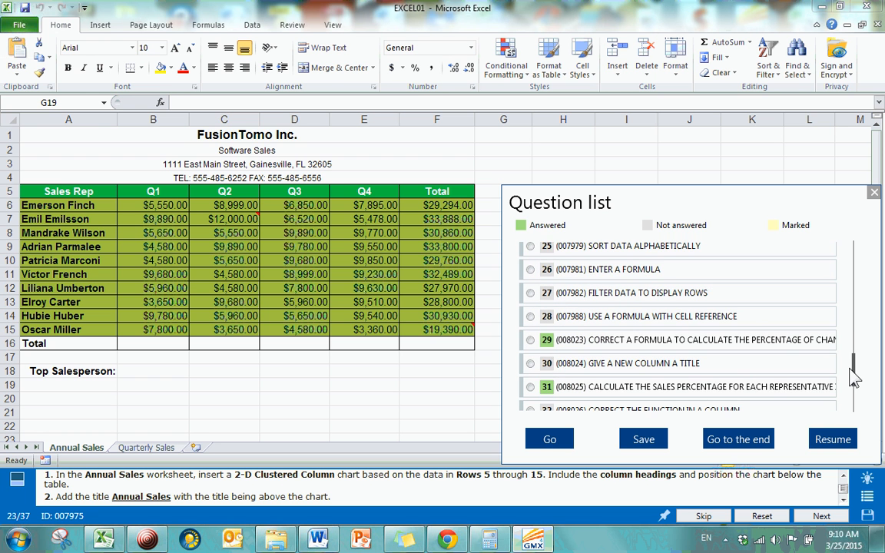
{"action": "left_click", "coordinate": [563, 441]}
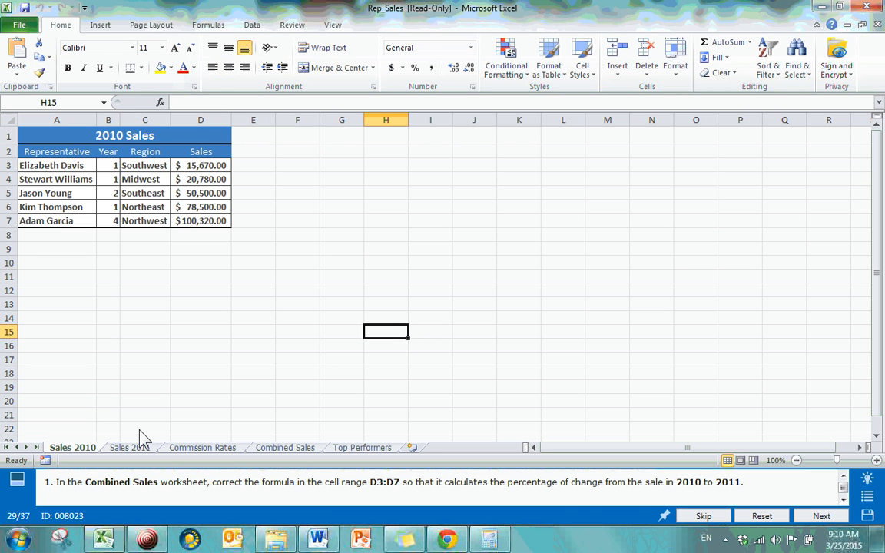
{"action": "left_click", "coordinate": [284, 448]}
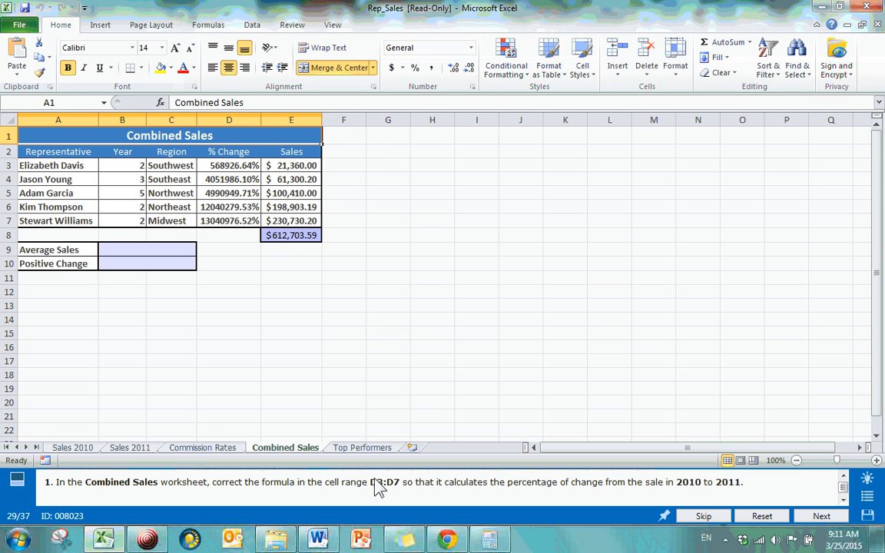
Examine the % Change formulas in cells D3 to D7 of the Combined Sales worksheet, leaving them as they are
{"action": "left_click", "coordinate": [230, 170]}
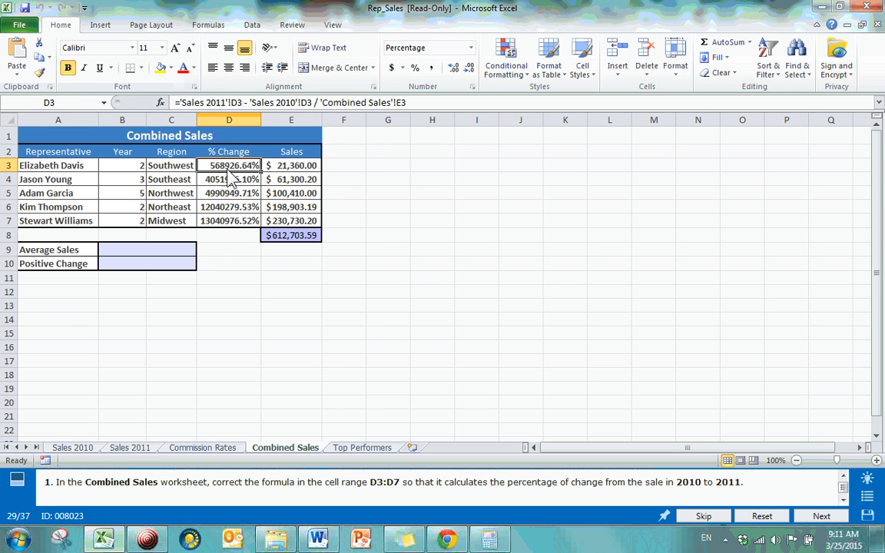
{"action": "left_click", "coordinate": [231, 183]}
{"action": "left_click", "coordinate": [232, 194]}
{"action": "left_click", "coordinate": [230, 208]}
{"action": "left_click", "coordinate": [225, 222]}
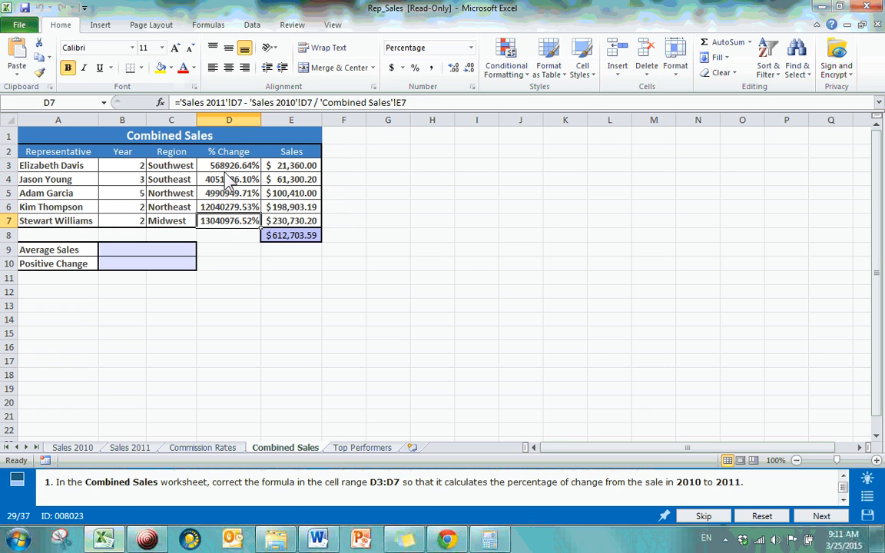
{"action": "left_click", "coordinate": [228, 168]}
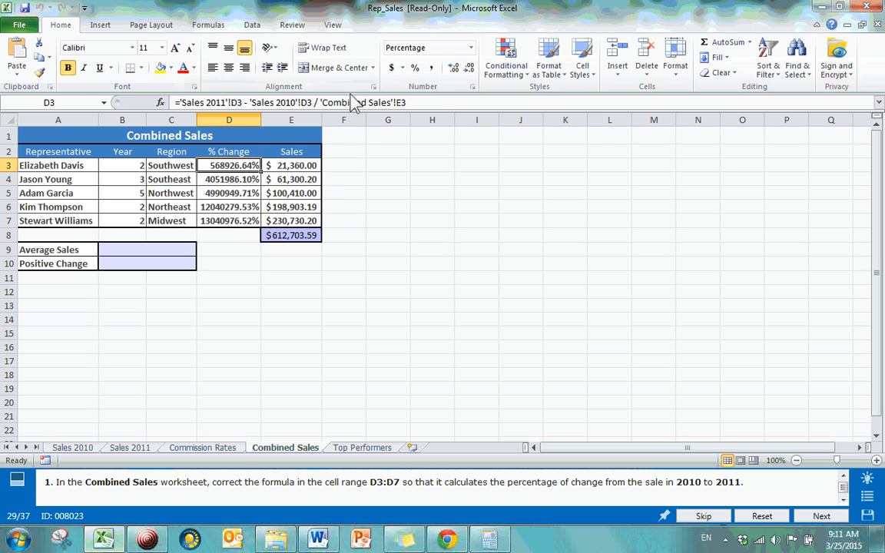
{"action": "left_click_drag", "start_coordinate": [436, 101], "coordinate": [140, 102]}
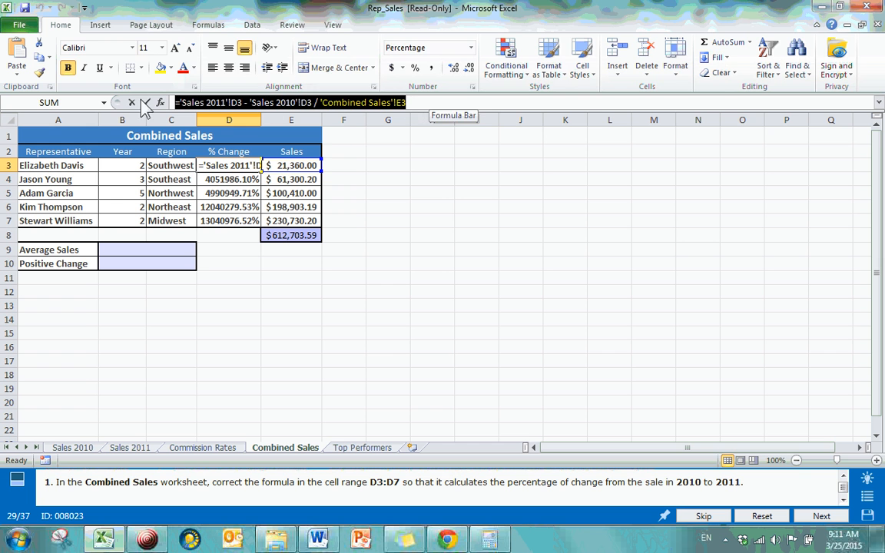
{"action": "left_click", "coordinate": [434, 103]}
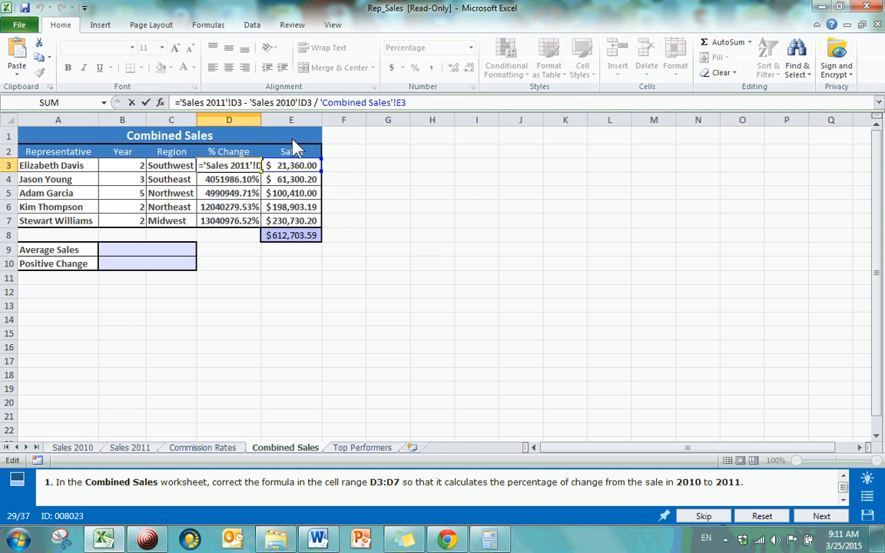
{"action": "key", "text": "Return"}
{"action": "key", "text": "Return"}
{"action": "key", "text": "Return"}
{"action": "key", "text": "Return"}
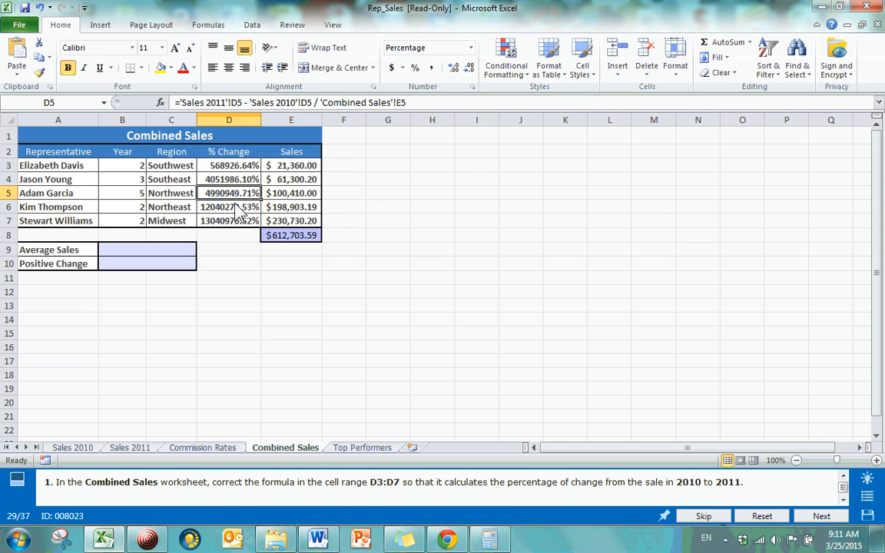
{"action": "left_click", "coordinate": [238, 168]}
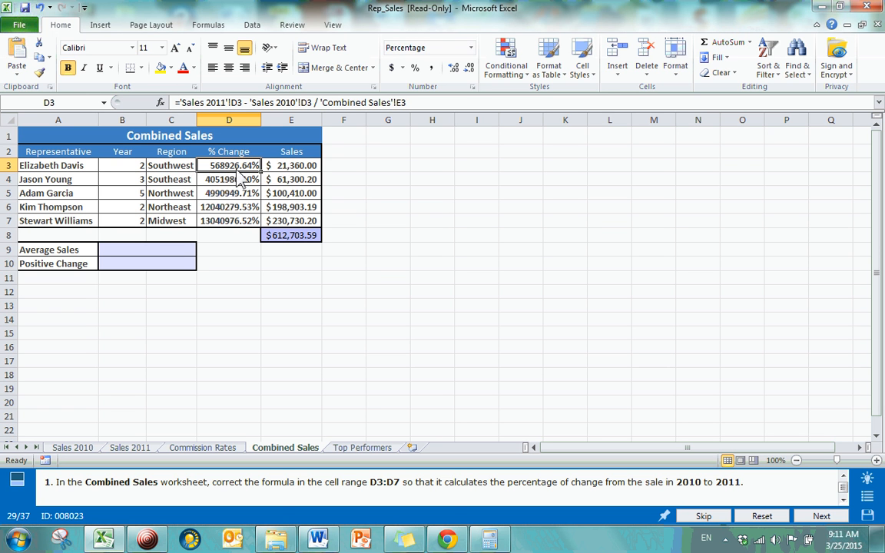
{"action": "left_click", "coordinate": [237, 182]}
{"action": "left_click", "coordinate": [233, 193]}
{"action": "left_click", "coordinate": [235, 207]}
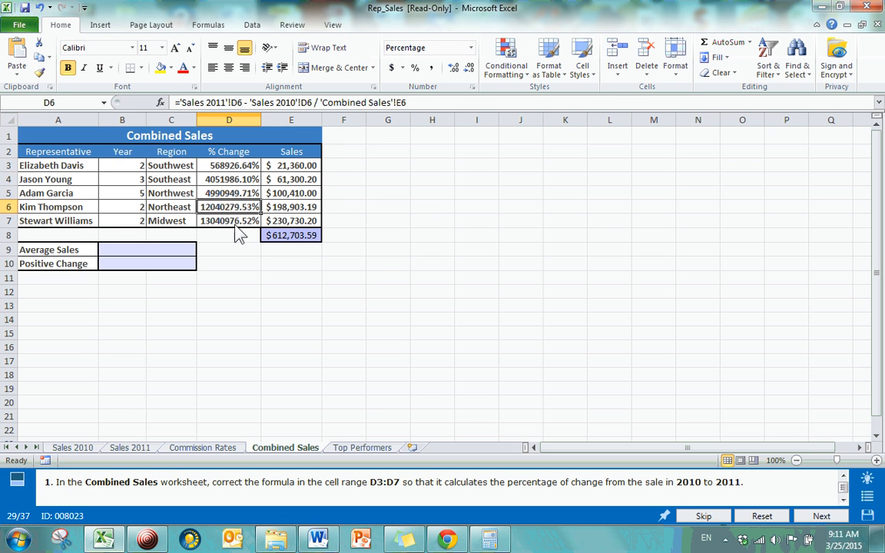
Switch to the Word document and set the denominator of the percent difference formula to "total"
{"action": "left_click", "coordinate": [238, 221]}
{"action": "left_click", "coordinate": [234, 169]}
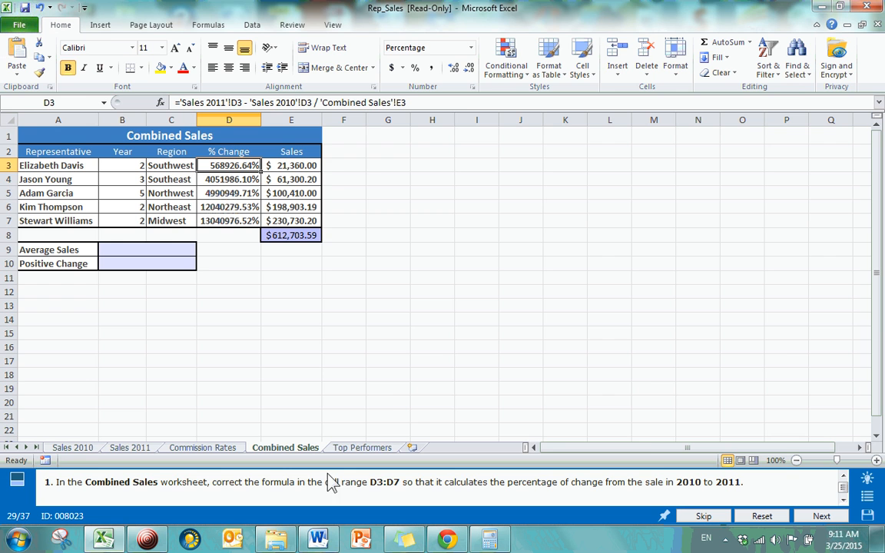
{"action": "left_click", "coordinate": [326, 541]}
{"action": "scroll", "coordinate": [376, 354], "scroll_direction": "down", "scroll_amount": 10}
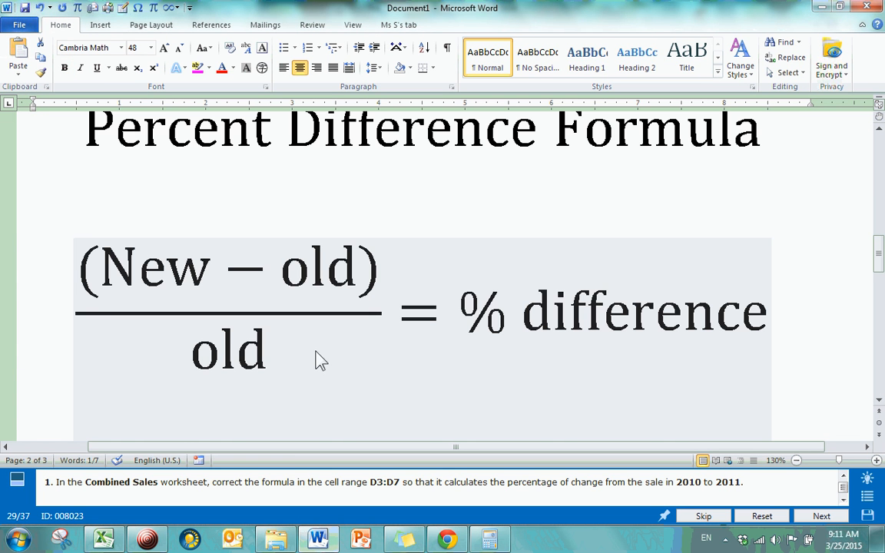
{"action": "left_click", "coordinate": [293, 365]}
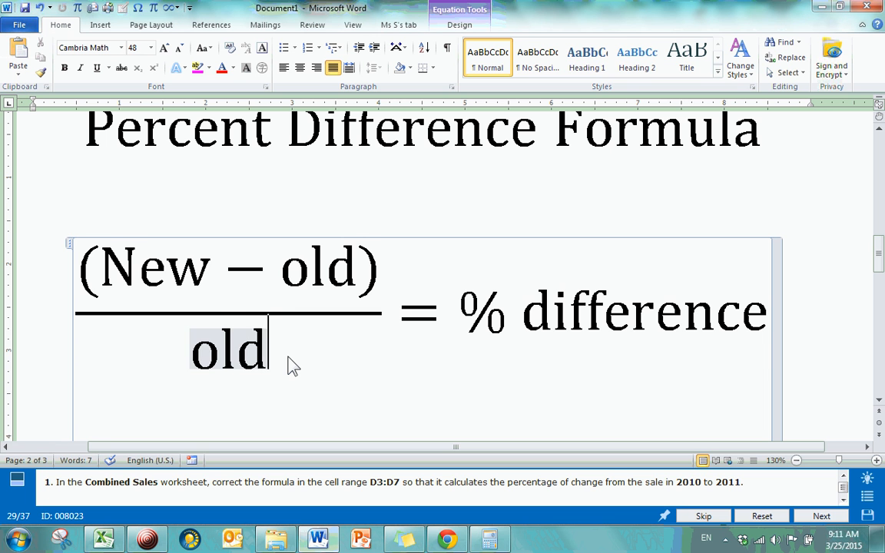
{"action": "key", "text": "BackSpace"}
{"action": "key", "text": "BackSpace"}
{"action": "key", "text": "BackSpace"}
{"action": "type", "text": "ch"}
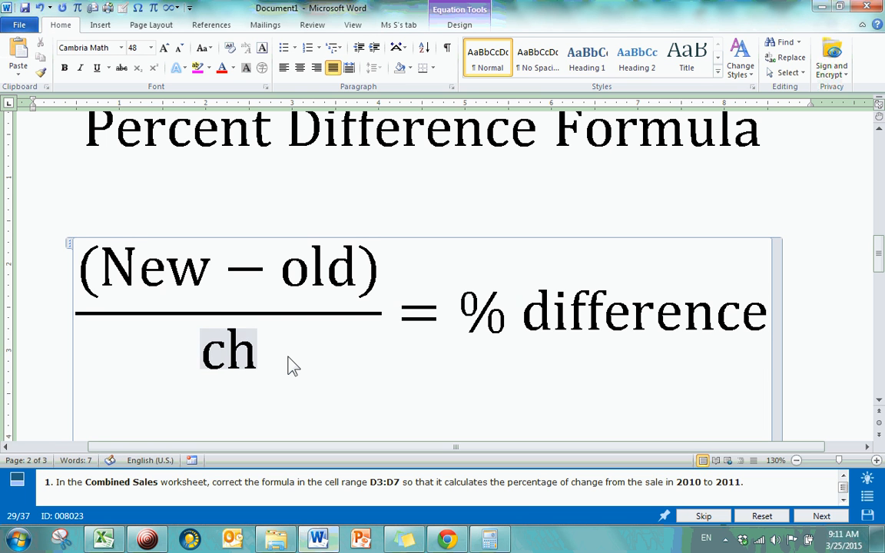
{"action": "key", "text": "BackSpace"}
{"action": "key", "text": "BackSpace"}
{"action": "type", "text": "total"}
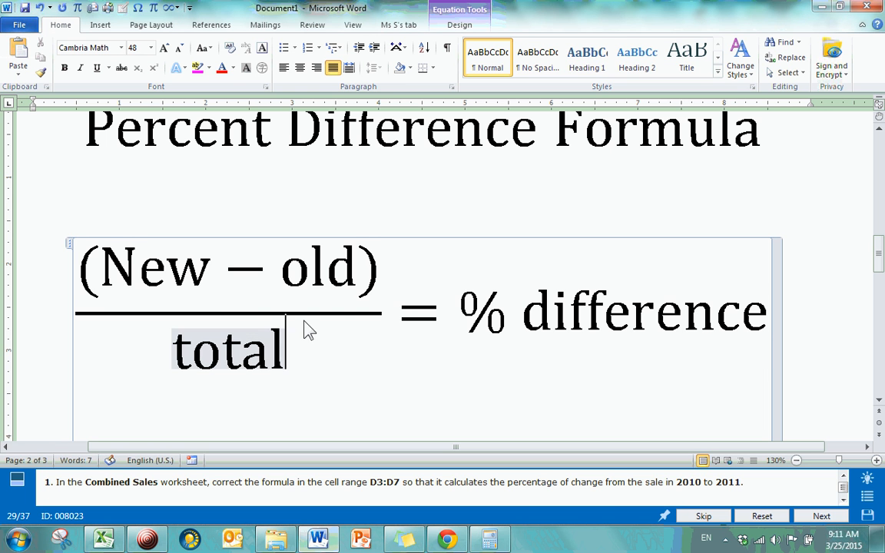
{"action": "left_click", "coordinate": [387, 384]}
{"action": "scroll", "coordinate": [388, 315], "scroll_direction": "up", "scroll_amount": 2}
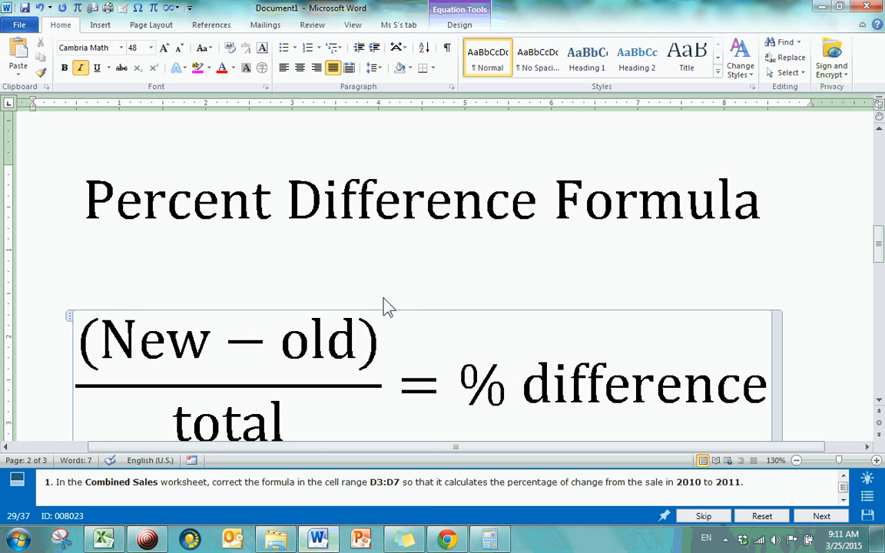
Review the New, old and total terms of the percent difference formula and its heading
{"action": "left_click_drag", "start_coordinate": [882, 257], "coordinate": [880, 263]}
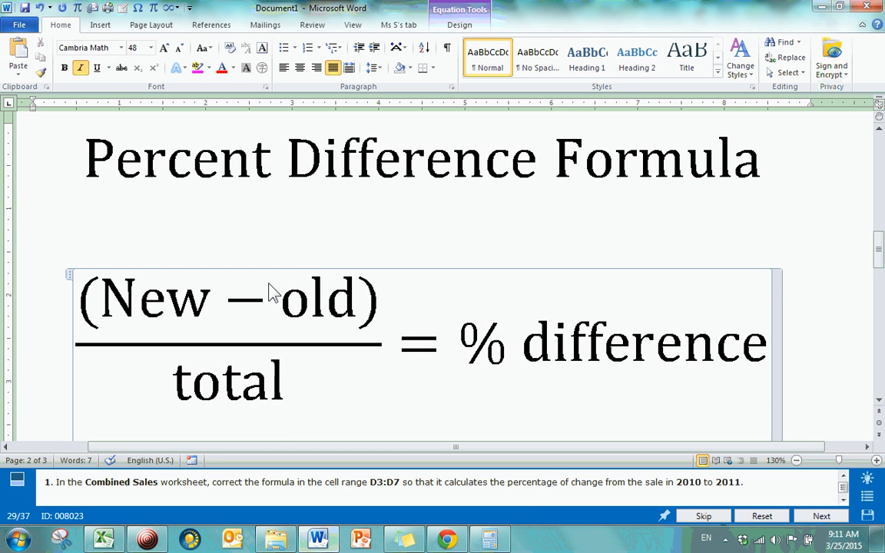
{"action": "left_click", "coordinate": [209, 315]}
{"action": "left_click_drag", "start_coordinate": [205, 303], "coordinate": [115, 301]}
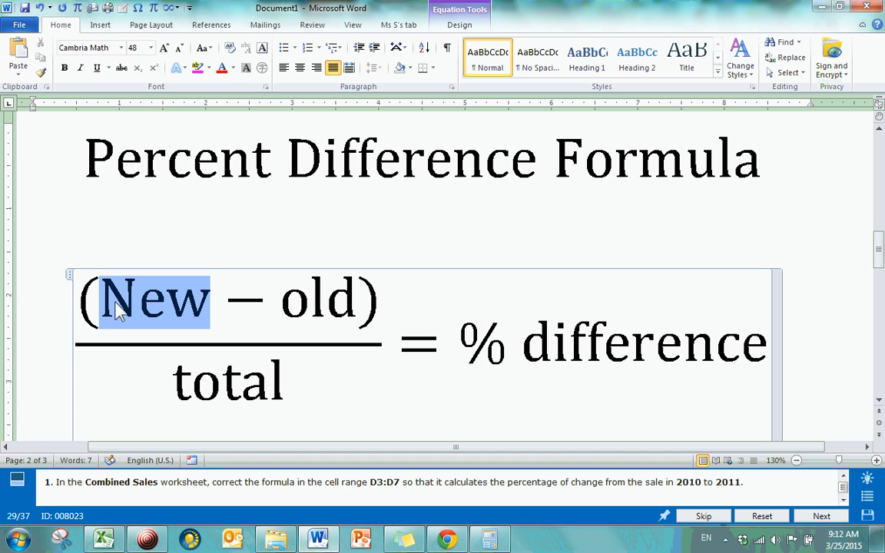
{"action": "left_click", "coordinate": [288, 295]}
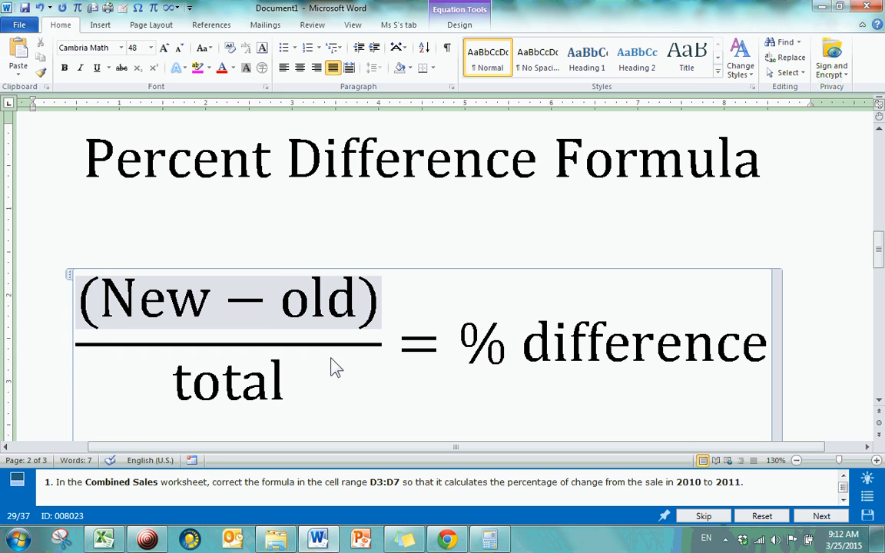
{"action": "left_click", "coordinate": [289, 400]}
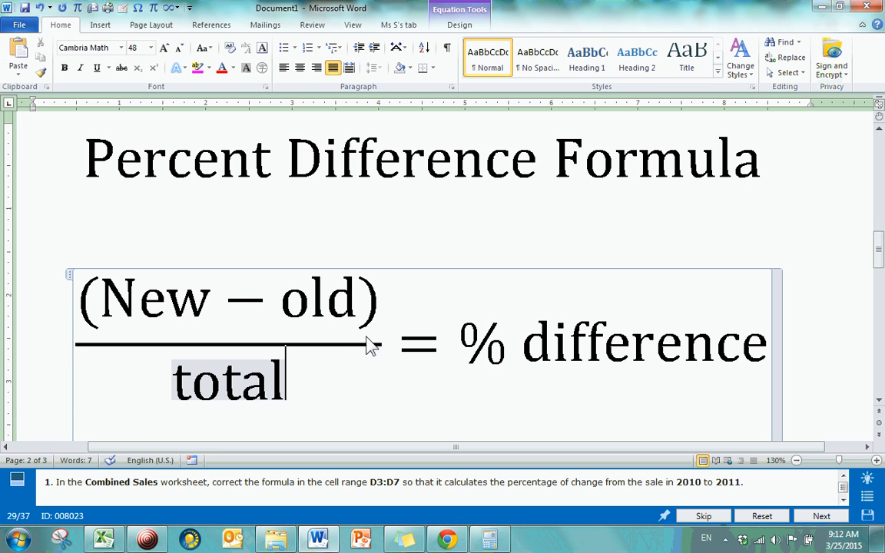
{"action": "left_click", "coordinate": [171, 155]}
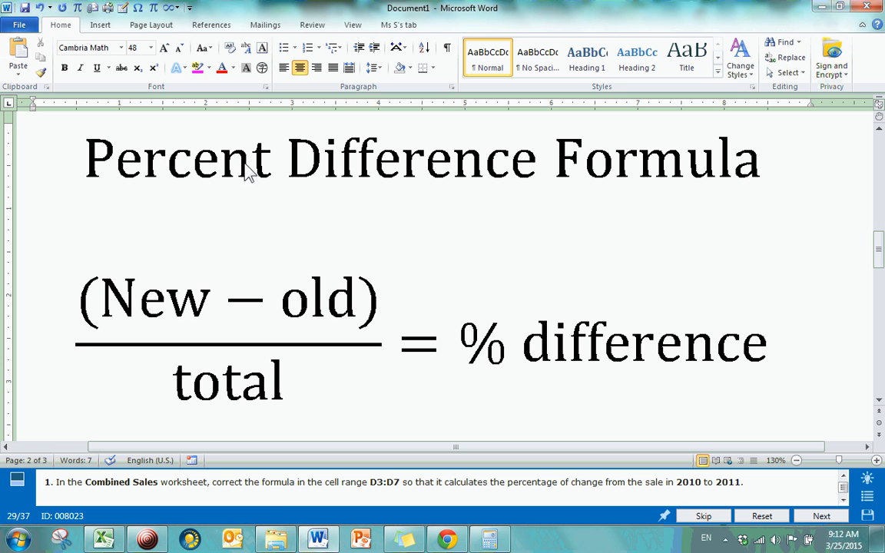
{"action": "left_click", "coordinate": [271, 166]}
{"action": "left_click", "coordinate": [285, 170]}
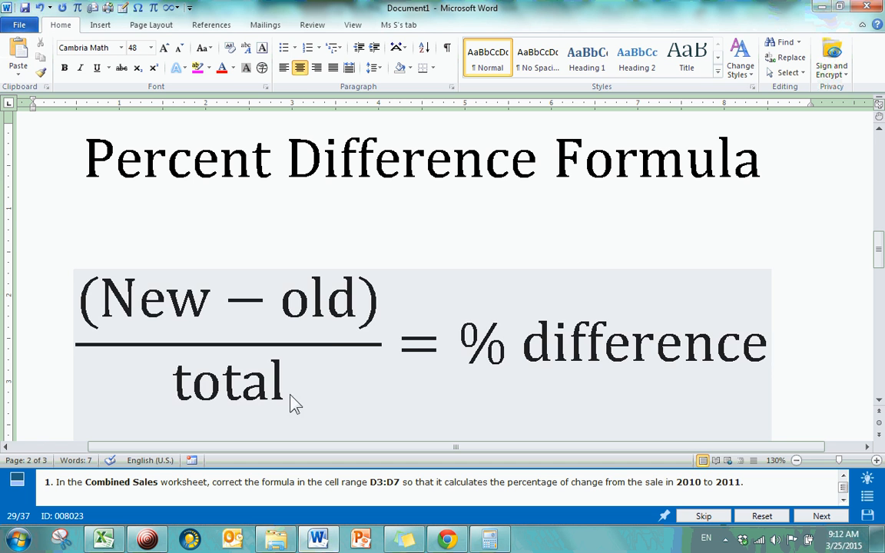
Return to Excel and examine the Sales 2011, Sales 2010 and Combined Sales references in the formula of cell D3
{"action": "left_click", "coordinate": [822, 7]}
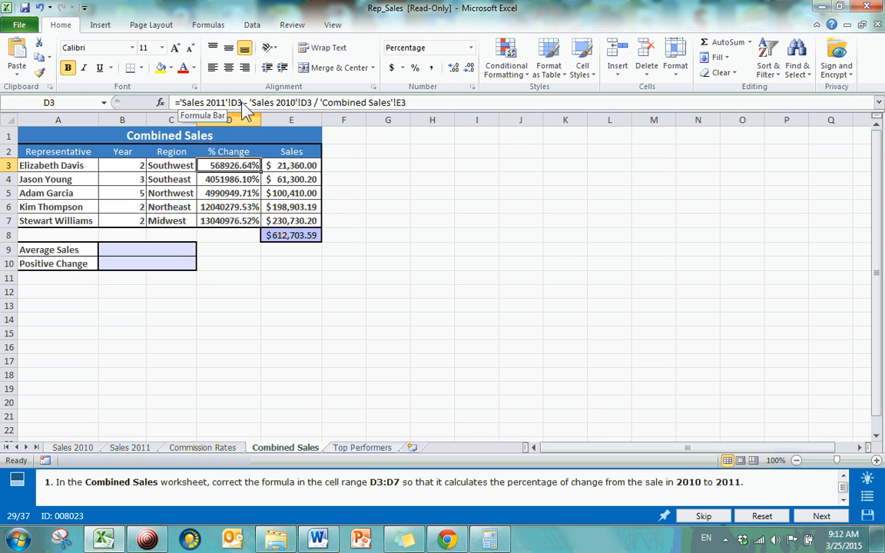
{"action": "left_click", "coordinate": [224, 105]}
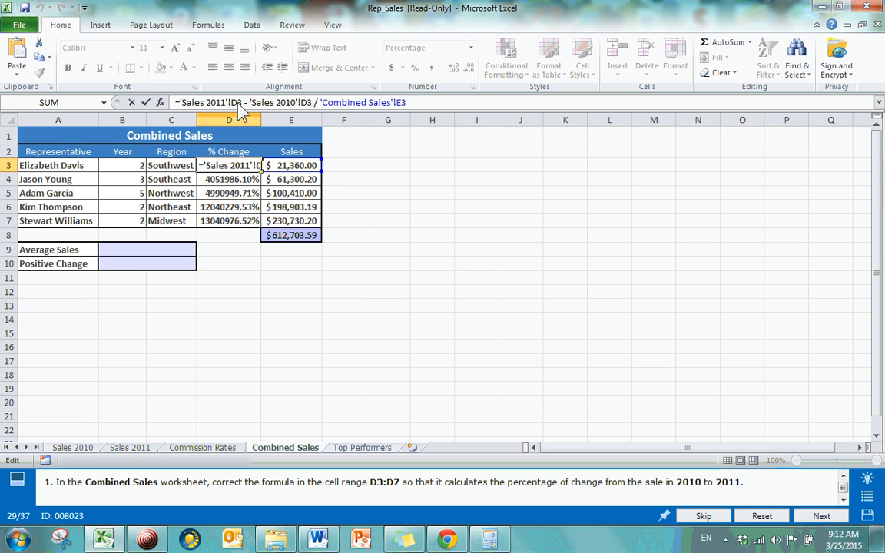
{"action": "left_click_drag", "start_coordinate": [263, 106], "coordinate": [304, 106]}
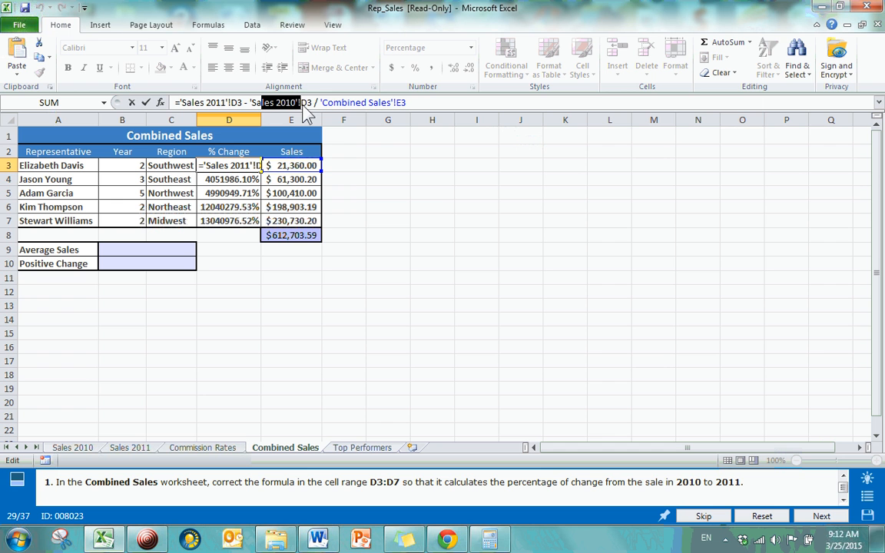
{"action": "left_click", "coordinate": [305, 107]}
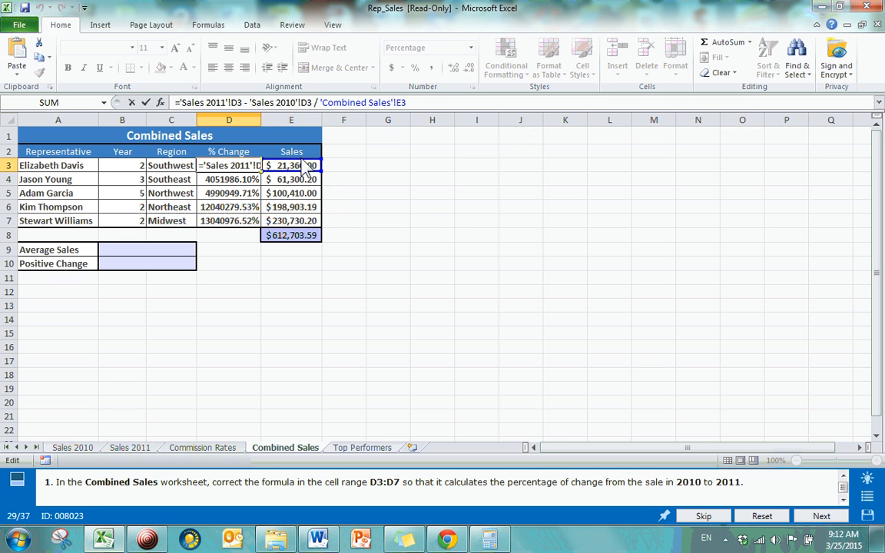
{"action": "left_click_drag", "start_coordinate": [181, 102], "coordinate": [226, 105]}
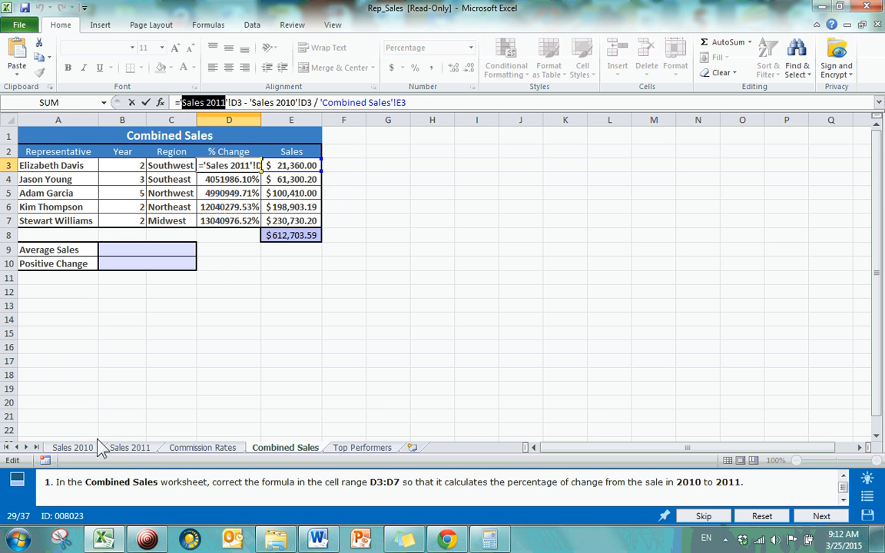
{"action": "left_click", "coordinate": [228, 104]}
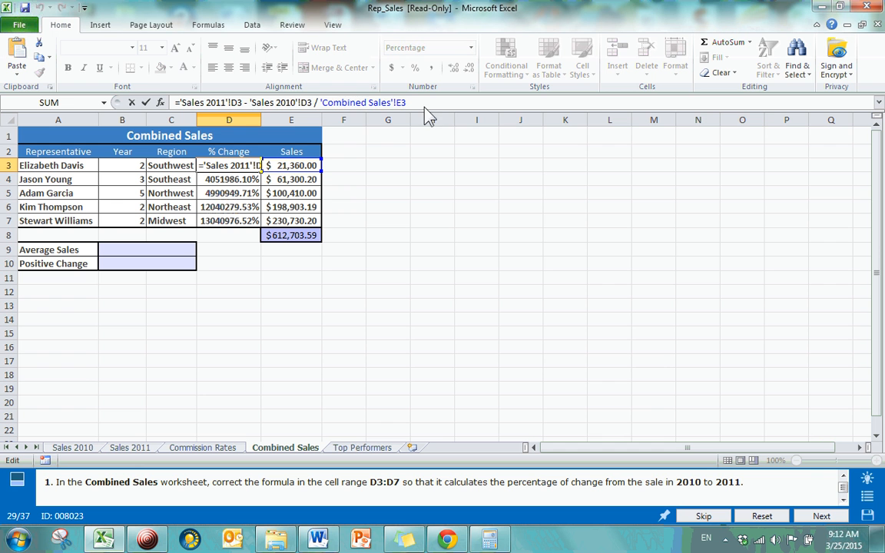
{"action": "left_click_drag", "start_coordinate": [423, 108], "coordinate": [253, 106]}
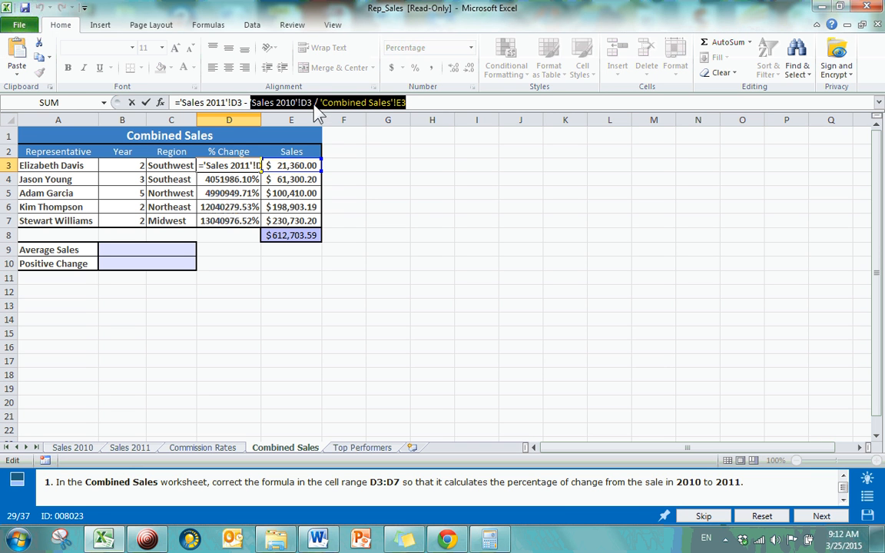
{"action": "left_click", "coordinate": [388, 106]}
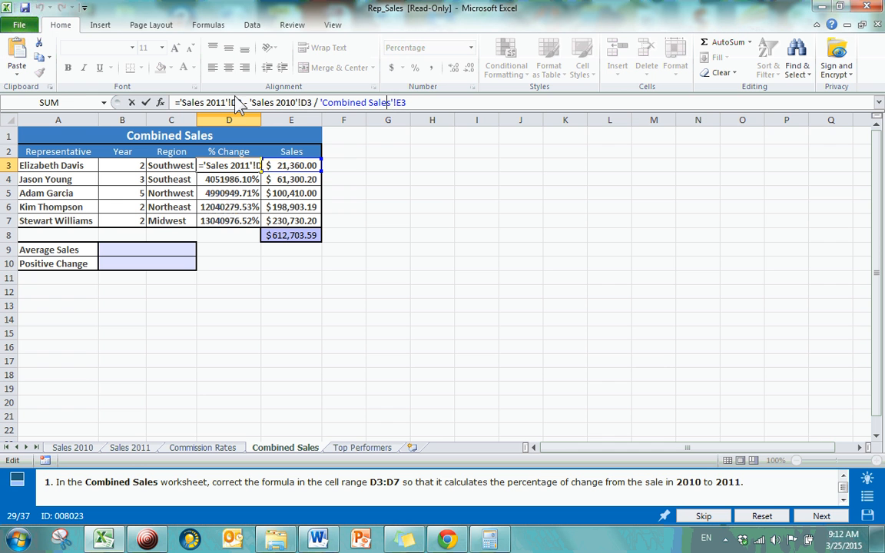
{"action": "left_click_drag", "start_coordinate": [176, 104], "coordinate": [250, 106]}
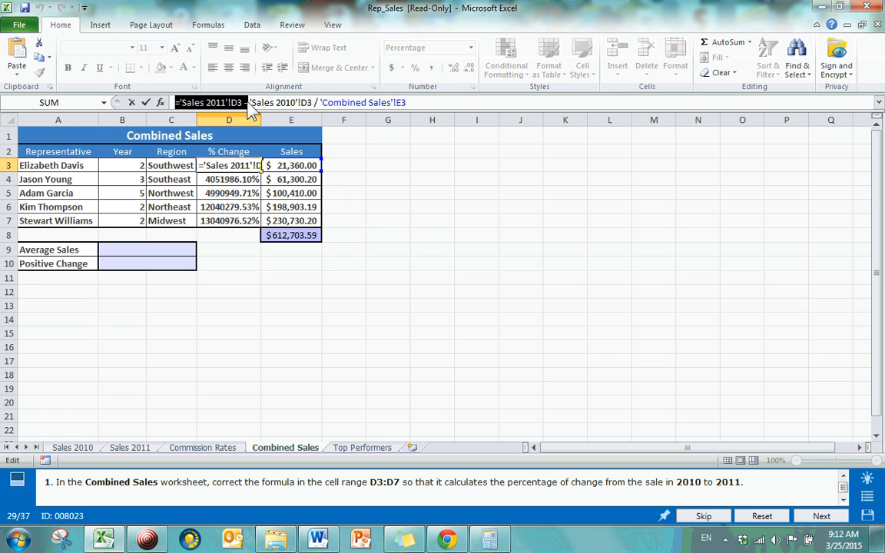
{"action": "left_click", "coordinate": [250, 108]}
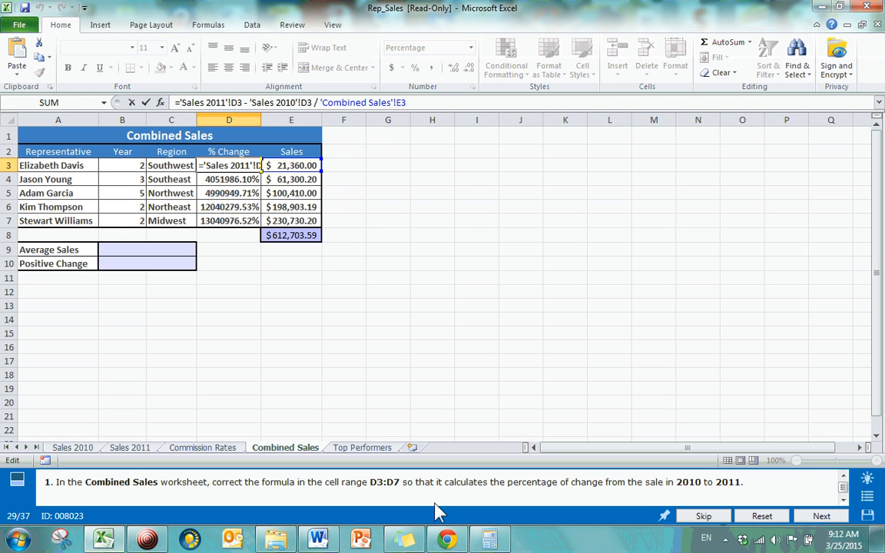
Enclose the subtraction in cell D3 in parentheses, giving =('Sales 2011'!D3 - 'Sales 2010'!D3) / 'Combined Sales'!E3
{"action": "left_click", "coordinate": [335, 540]}
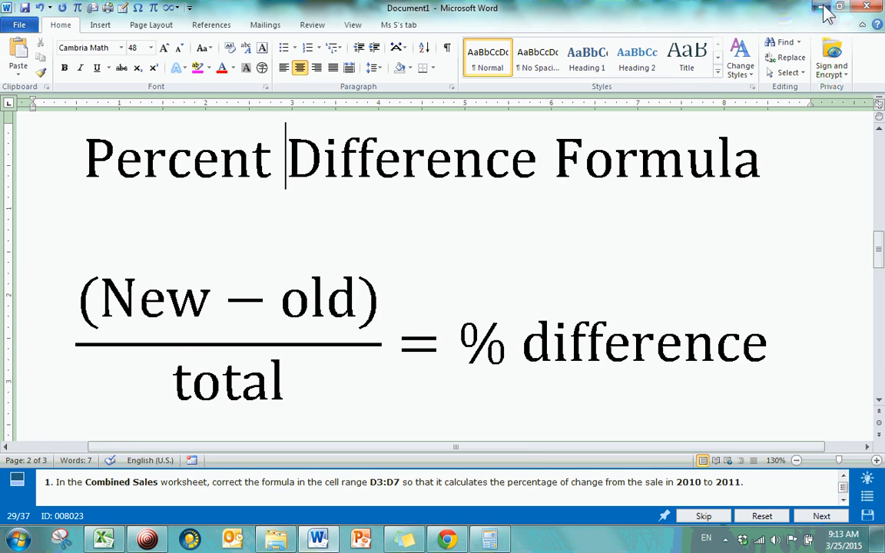
{"action": "left_click", "coordinate": [822, 7]}
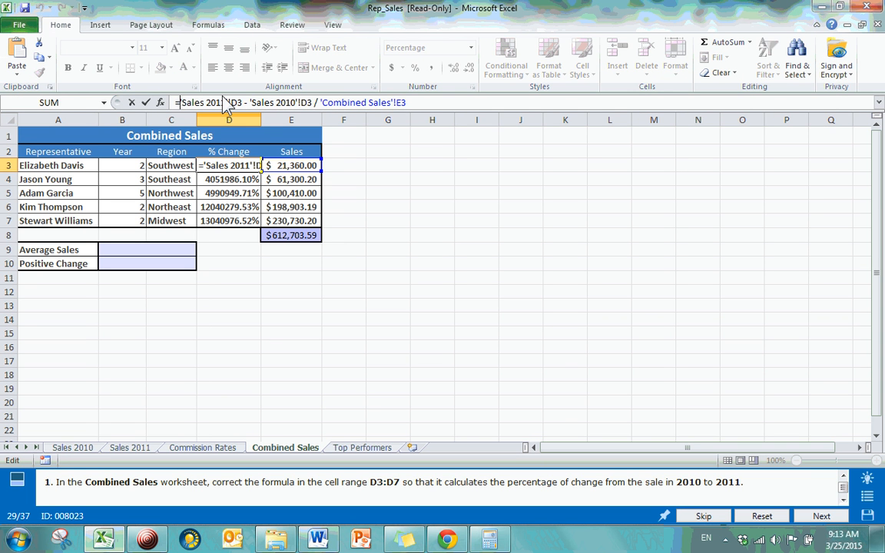
{"action": "type", "text": "("}
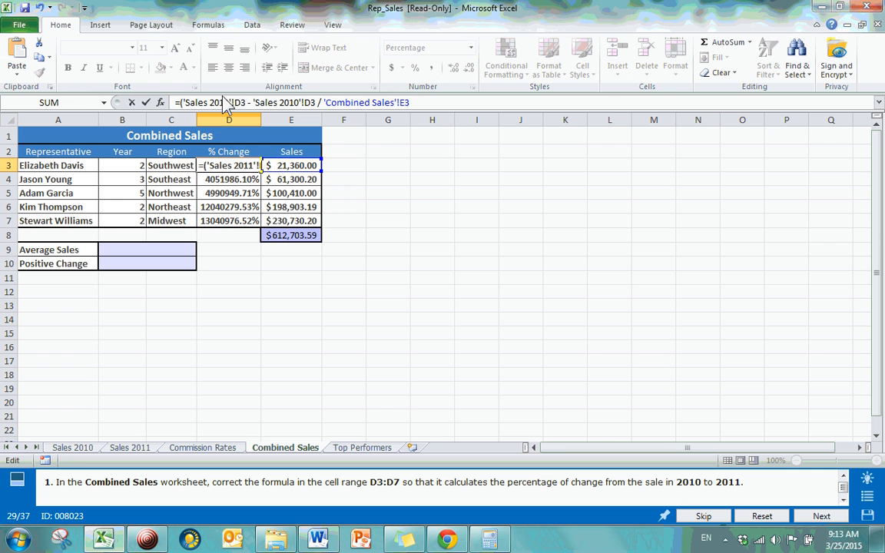
{"action": "left_click", "coordinate": [316, 103]}
{"action": "type", "text": ")"}
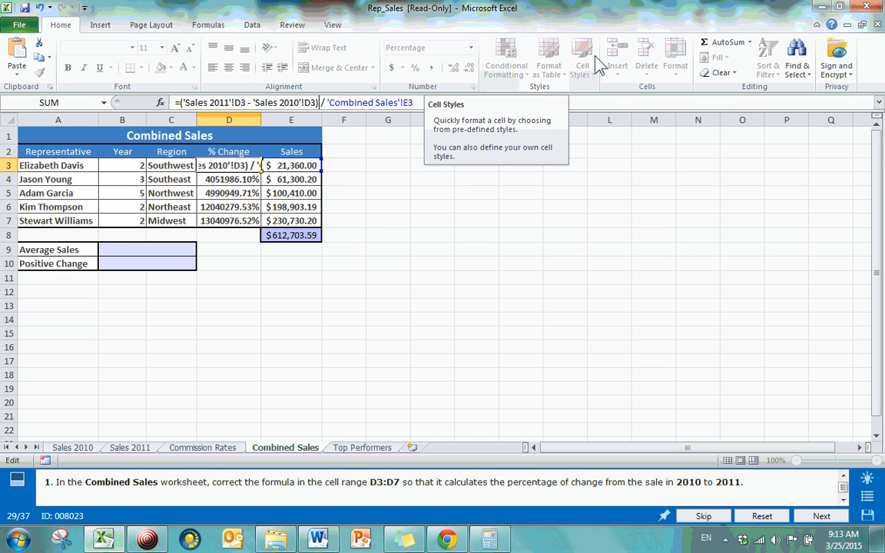
{"action": "key", "text": "Return"}
{"action": "left_click", "coordinate": [252, 165]}
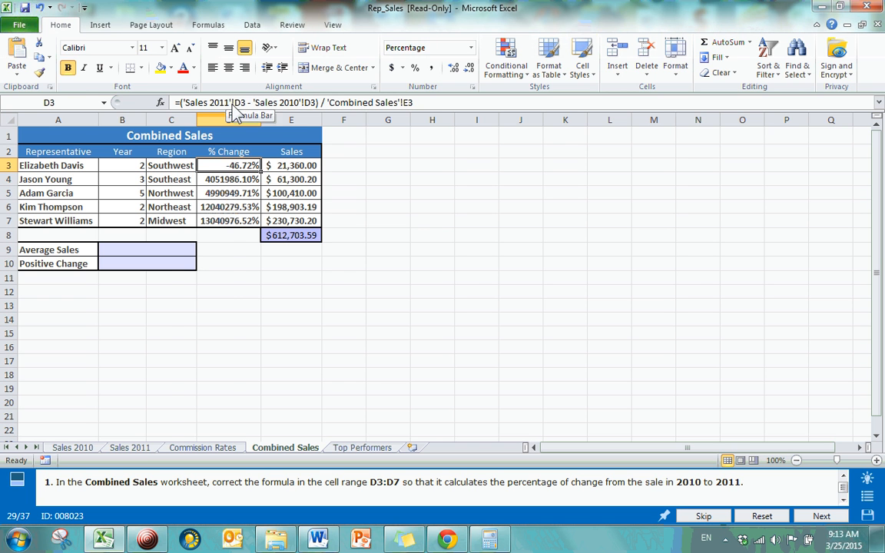
Compare the D3 sales amounts in the Sales 2011 and Sales 2010 worksheets, and return to Combined Sales
{"action": "left_click", "coordinate": [133, 447]}
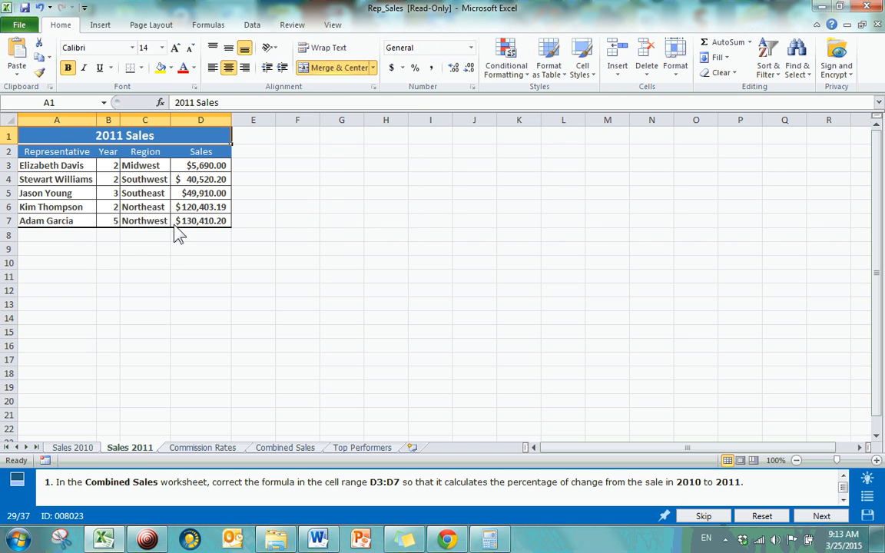
{"action": "left_click", "coordinate": [72, 447]}
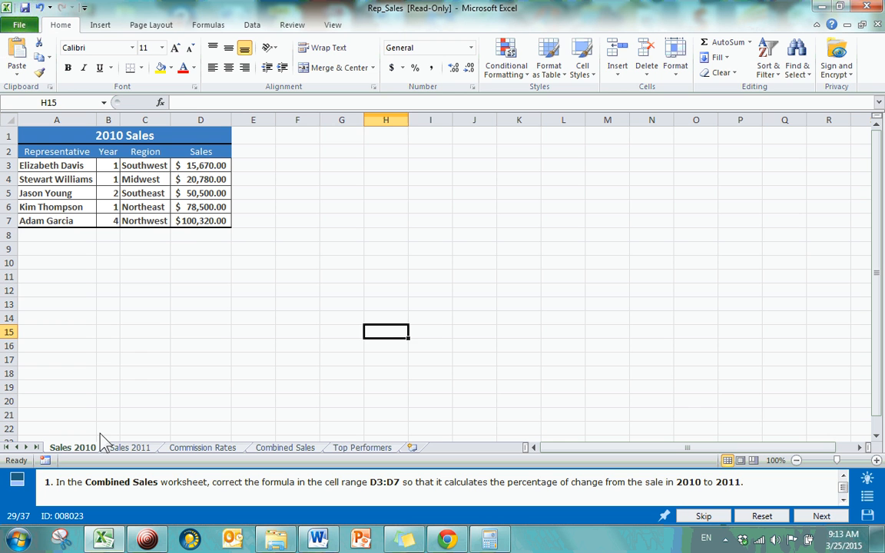
{"action": "left_click", "coordinate": [203, 169]}
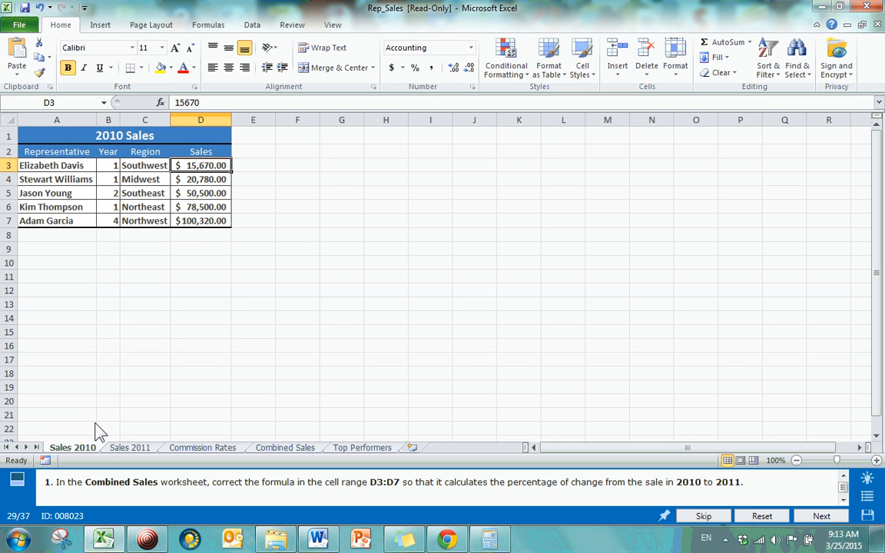
{"action": "left_click", "coordinate": [146, 451]}
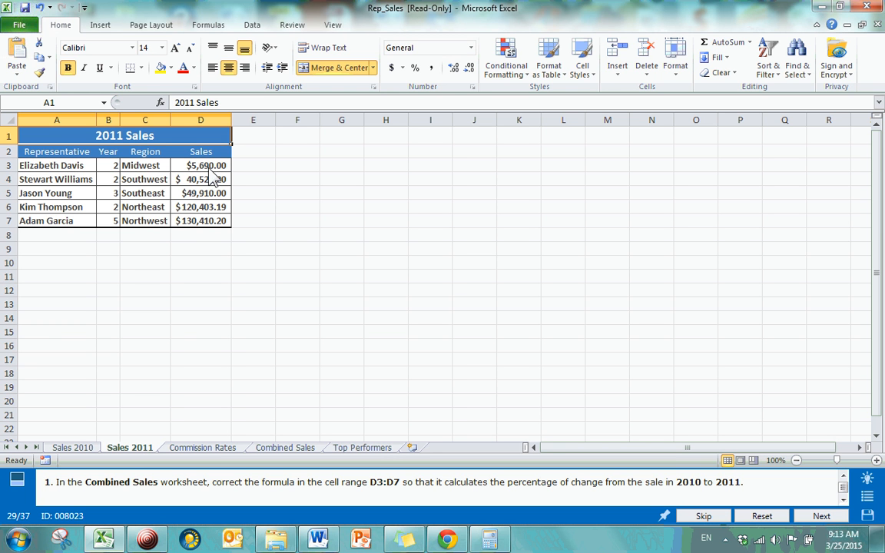
{"action": "left_click", "coordinate": [362, 448]}
{"action": "left_click", "coordinate": [285, 447]}
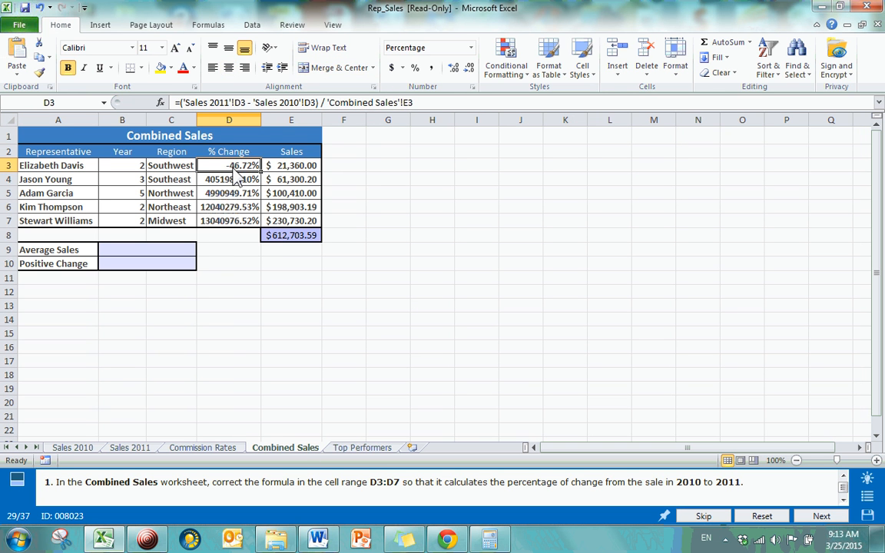
Fill the corrected % Change formula from cell D3 down through D7 in Combined Sales
{"action": "left_click", "coordinate": [231, 263]}
{"action": "left_click", "coordinate": [238, 168]}
{"action": "left_click_drag", "start_coordinate": [261, 173], "coordinate": [260, 239]}
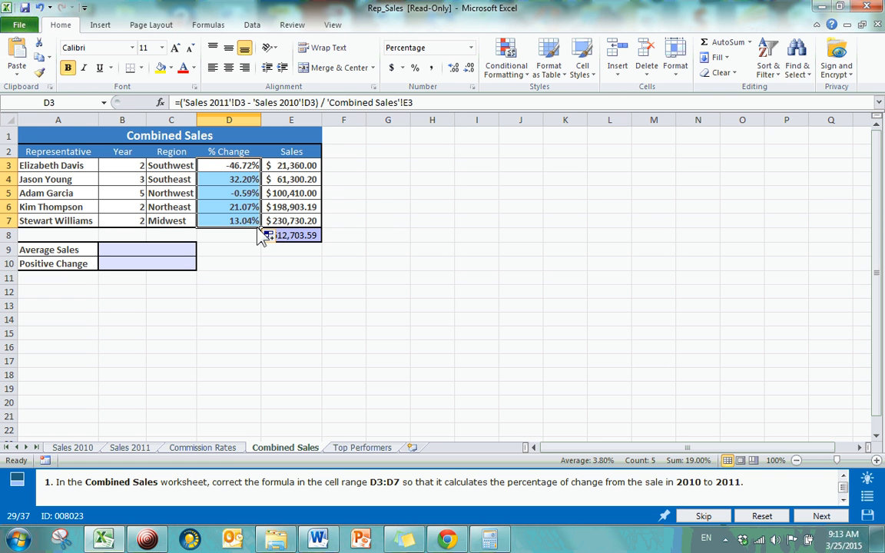
{"action": "left_click", "coordinate": [394, 206]}
{"action": "left_click", "coordinate": [242, 165]}
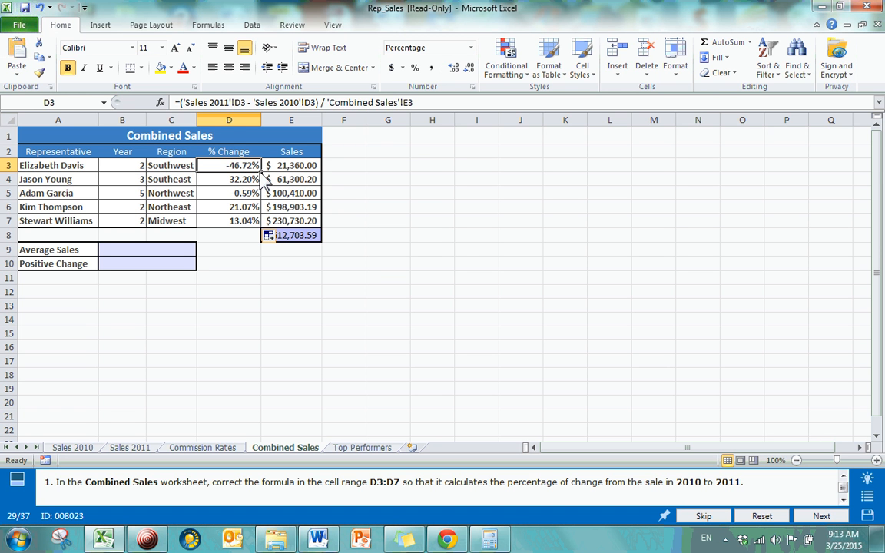
{"action": "left_click", "coordinate": [472, 238]}
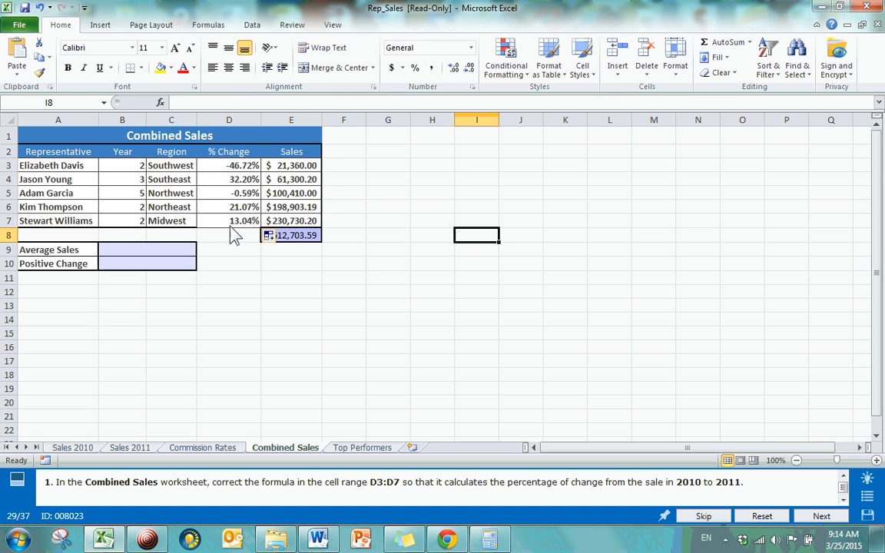
Jump to question 31, on calculating the sales percentage for each representative, and open its Combined Sales worksheet
{"action": "left_click", "coordinate": [868, 496]}
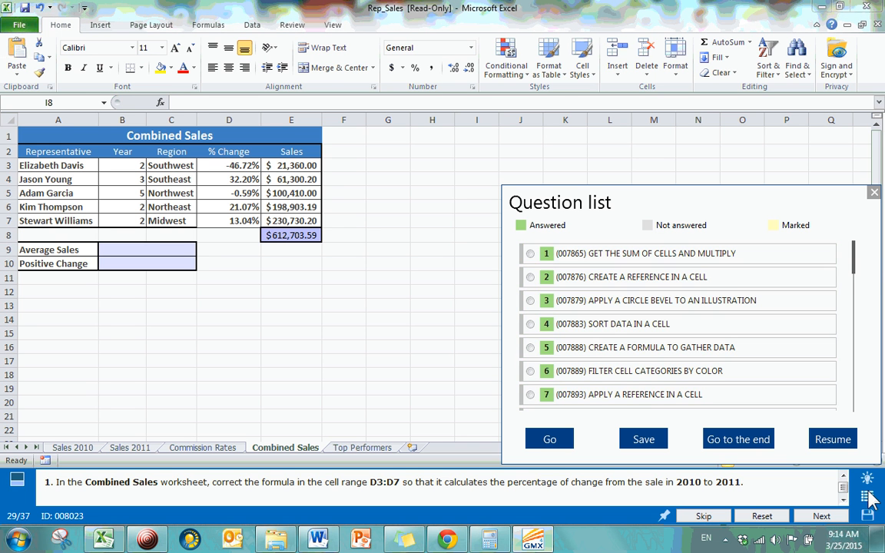
{"action": "left_click_drag", "start_coordinate": [853, 257], "coordinate": [854, 384]}
{"action": "left_click", "coordinate": [529, 351]}
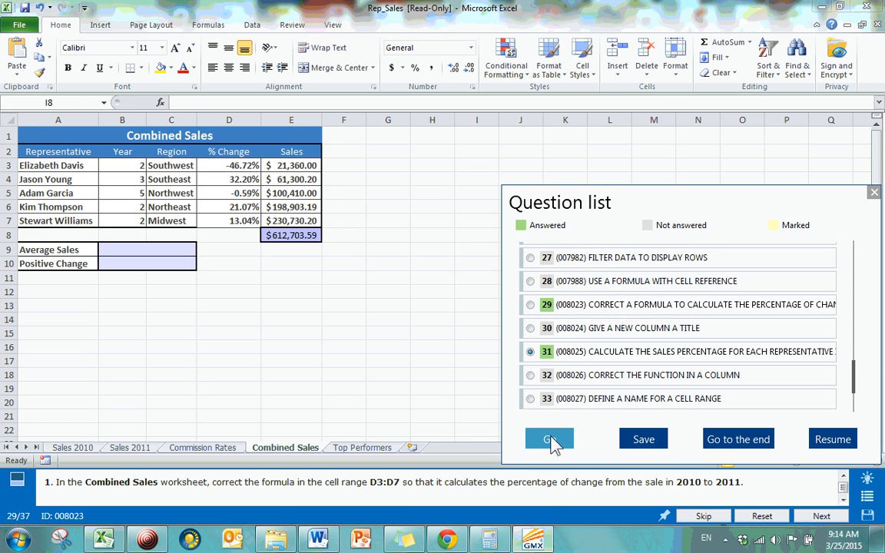
{"action": "left_click", "coordinate": [547, 438]}
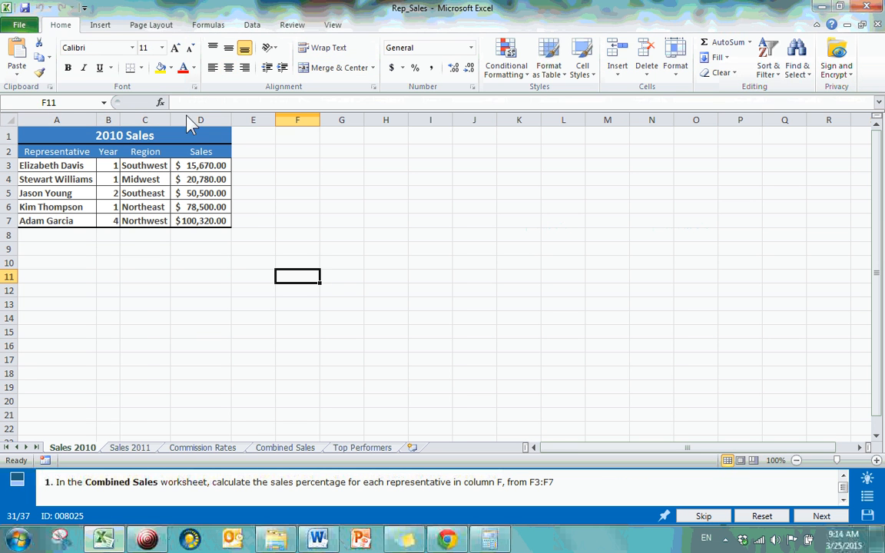
{"action": "left_click", "coordinate": [284, 447]}
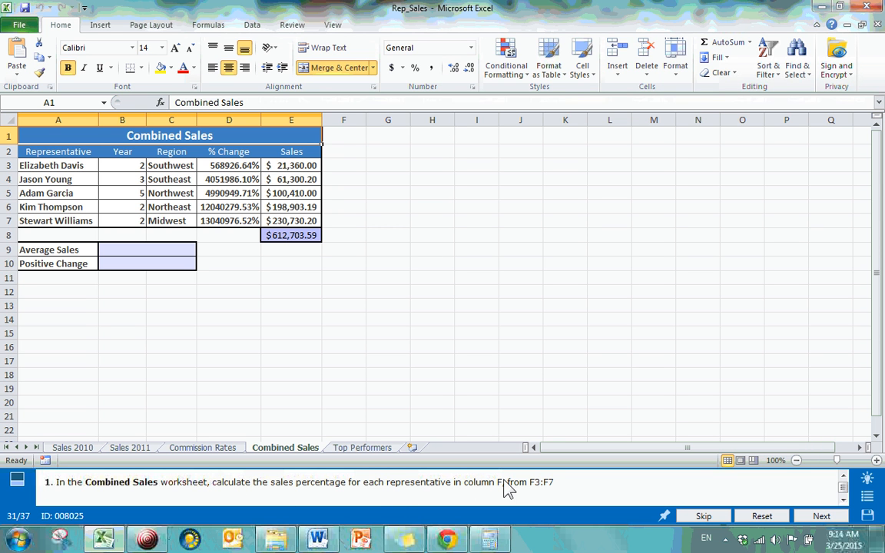
Enter the formula =E3/E8 in cell F3, dividing the first representative's sales by the sales total
{"action": "left_click", "coordinate": [344, 169]}
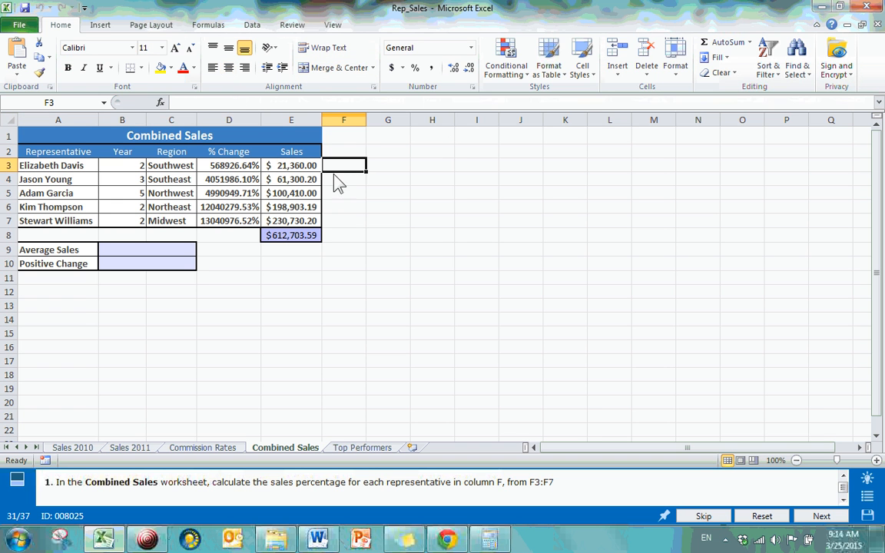
{"action": "left_click", "coordinate": [308, 243]}
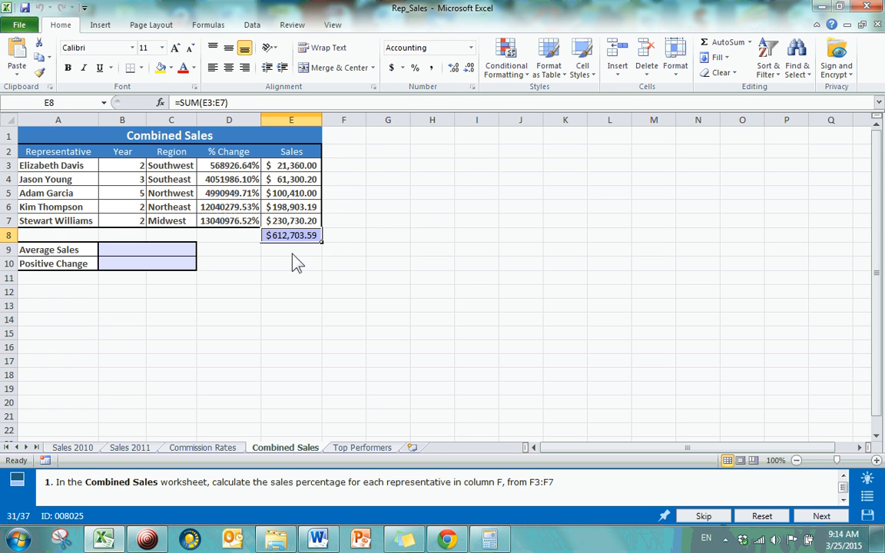
{"action": "left_click", "coordinate": [290, 258]}
{"action": "left_click", "coordinate": [291, 238]}
{"action": "left_click", "coordinate": [341, 168]}
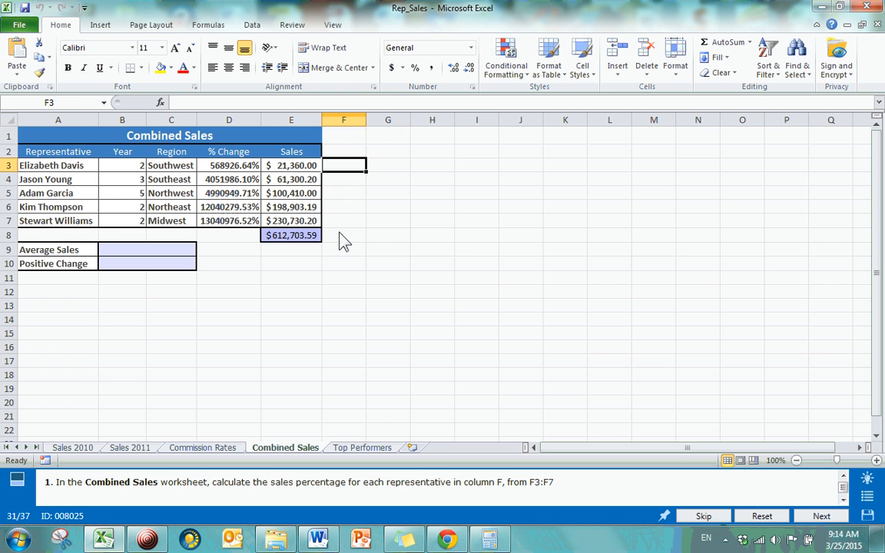
{"action": "left_click", "coordinate": [295, 239]}
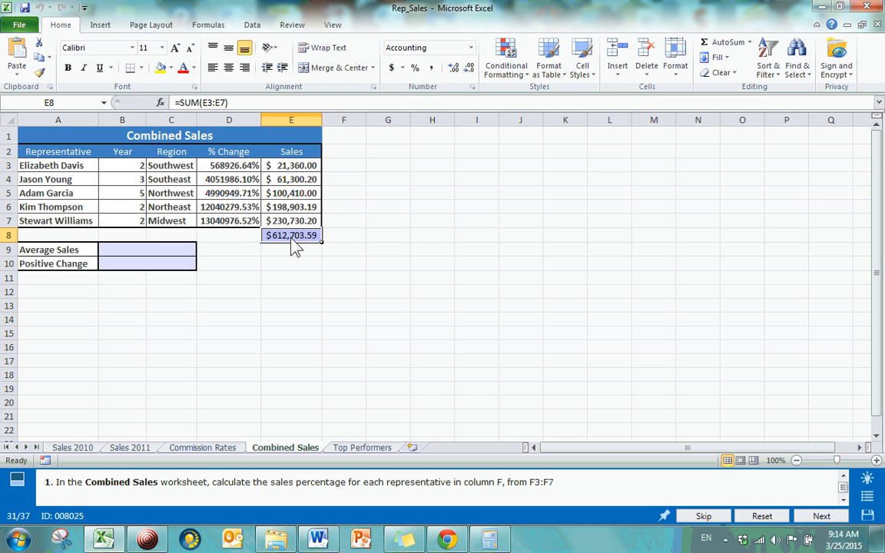
{"action": "left_click", "coordinate": [344, 171]}
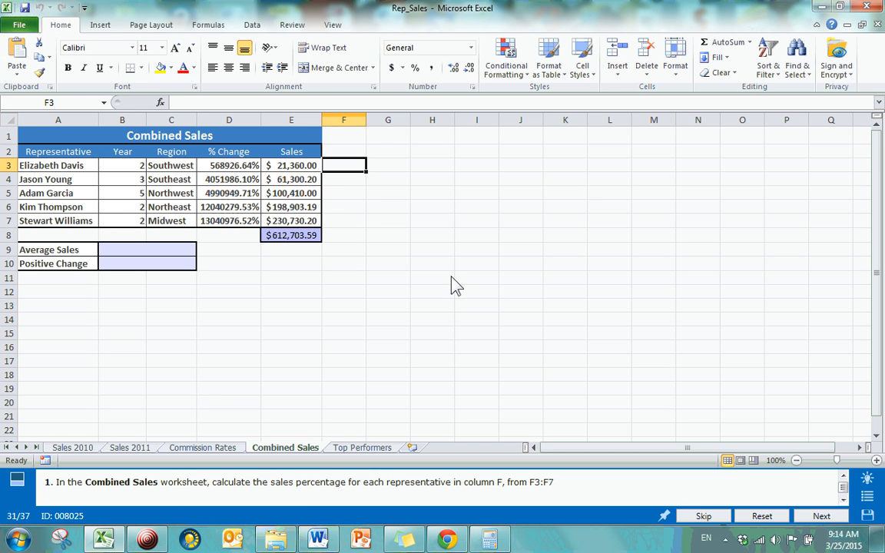
{"action": "type", "text": "="}
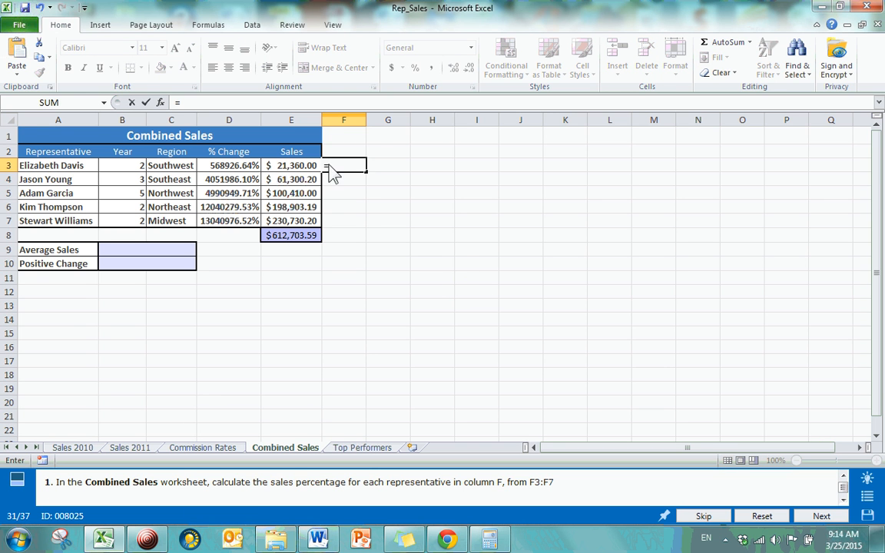
{"action": "left_click", "coordinate": [301, 168]}
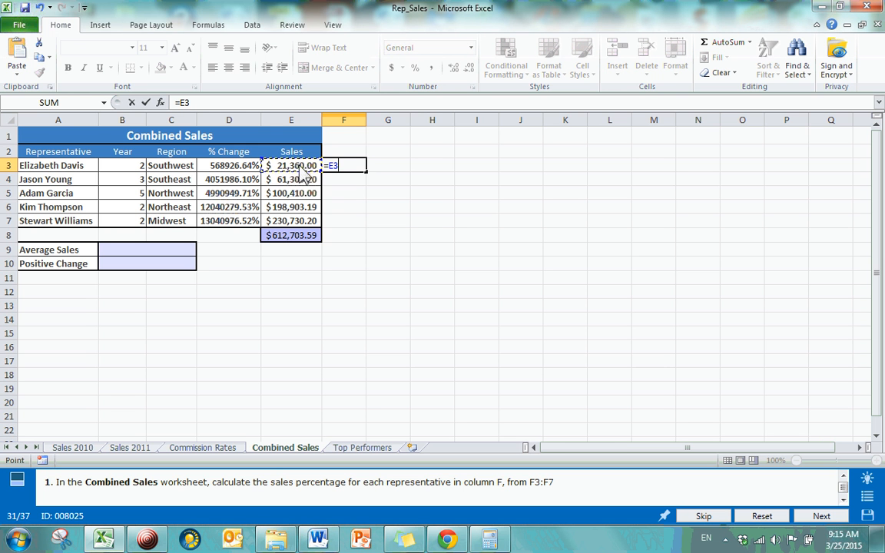
{"action": "type", "text": "/"}
{"action": "left_click", "coordinate": [291, 238]}
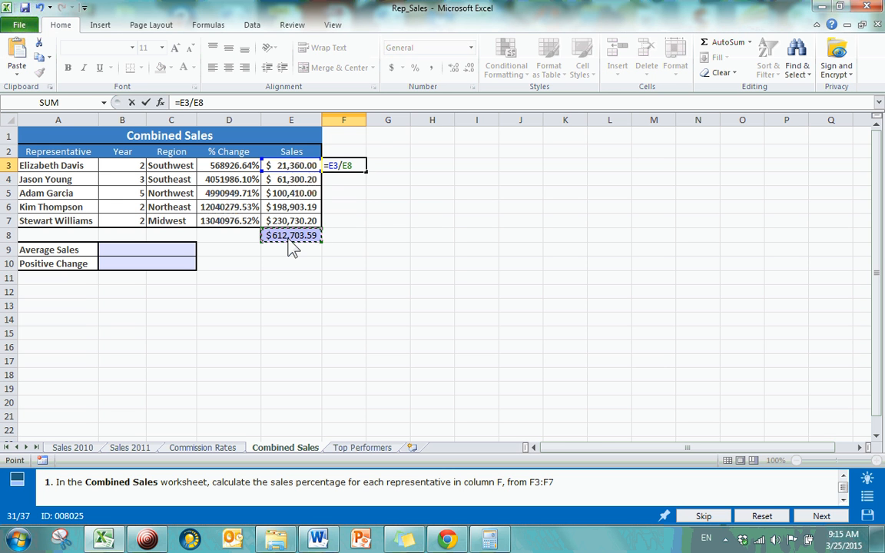
{"action": "key", "text": "Return"}
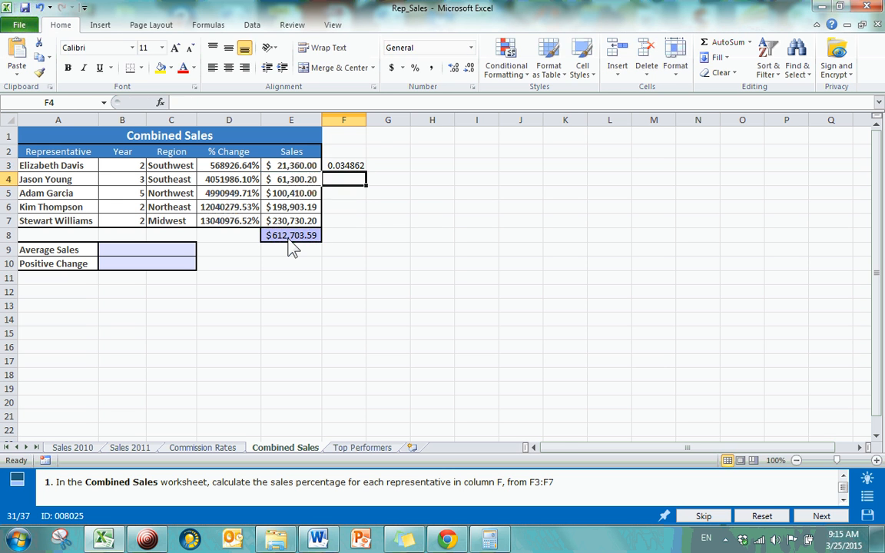
Fill the sales percentage formula from cell F3 down through F7
{"action": "left_click", "coordinate": [349, 169]}
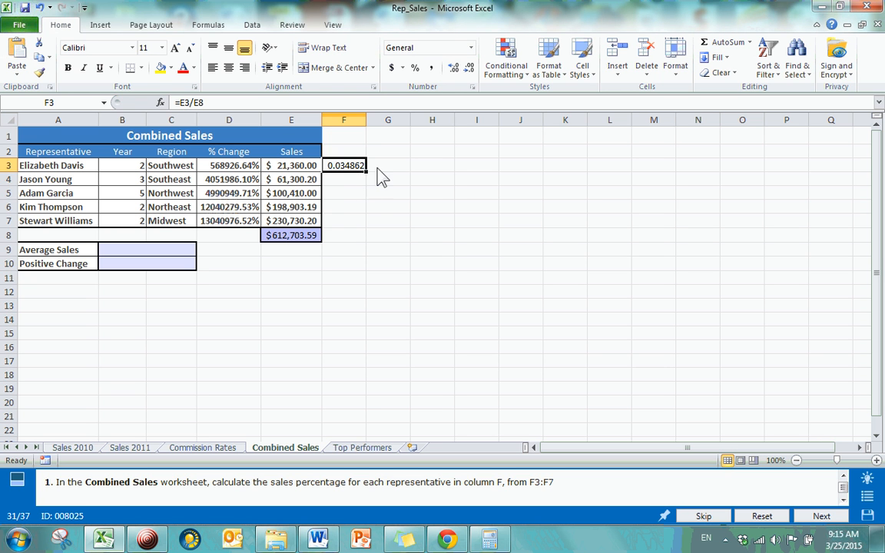
{"action": "left_click_drag", "start_coordinate": [366, 172], "coordinate": [367, 227]}
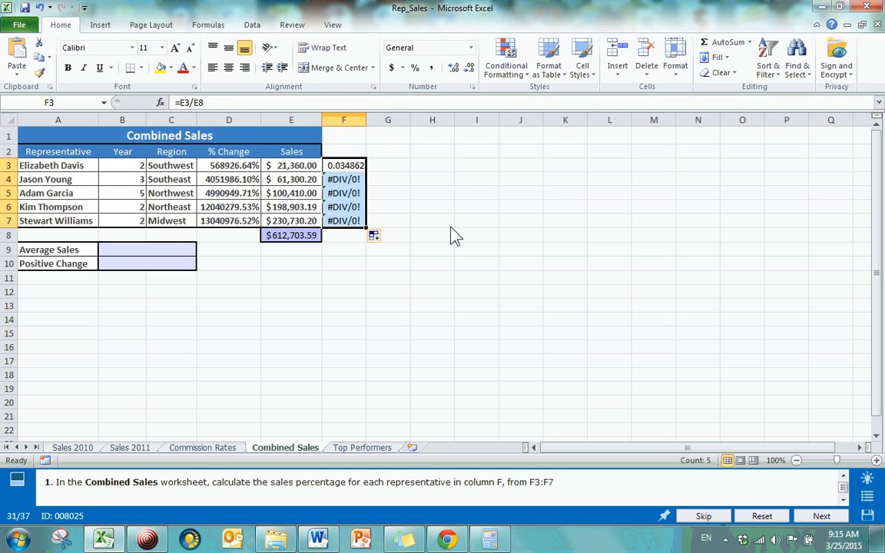
{"action": "left_click", "coordinate": [451, 226]}
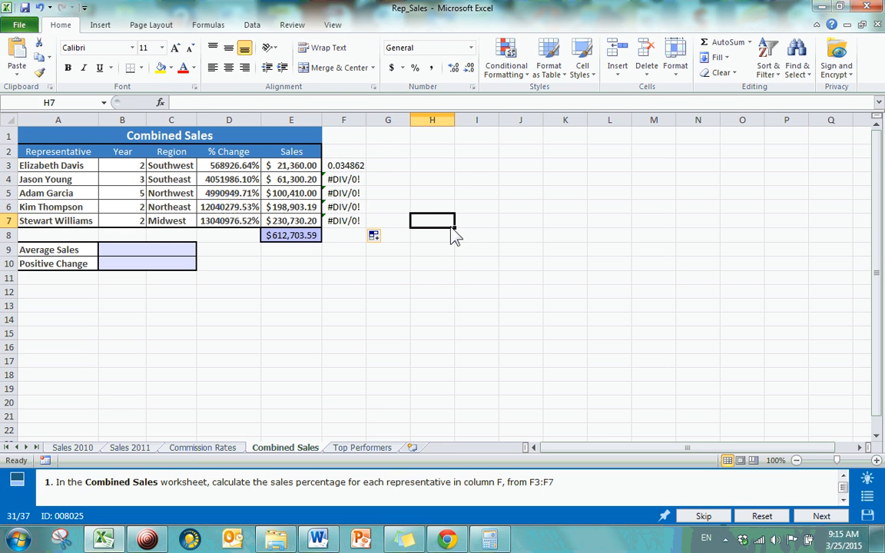
Inspect the formulas in cells F3 through F7 and trace the cells each one references, leaving the formulas as they are
{"action": "left_click", "coordinate": [344, 167]}
{"action": "left_click", "coordinate": [343, 180]}
{"action": "left_click", "coordinate": [345, 206]}
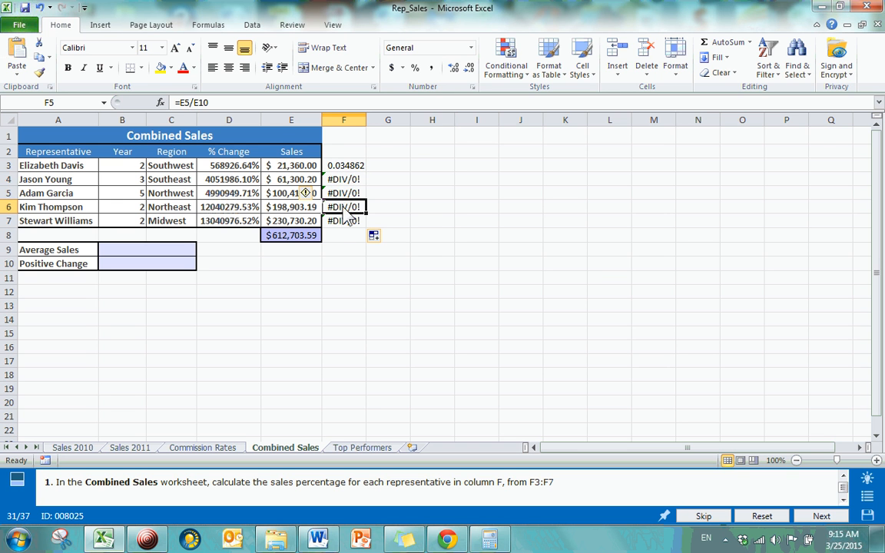
{"action": "left_click", "coordinate": [345, 221]}
{"action": "left_click", "coordinate": [349, 168]}
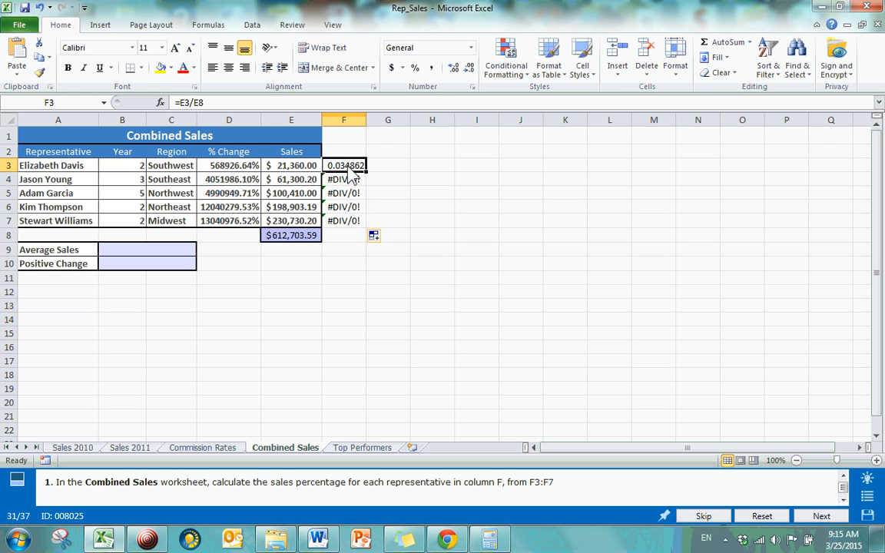
{"action": "double_click", "coordinate": [347, 168]}
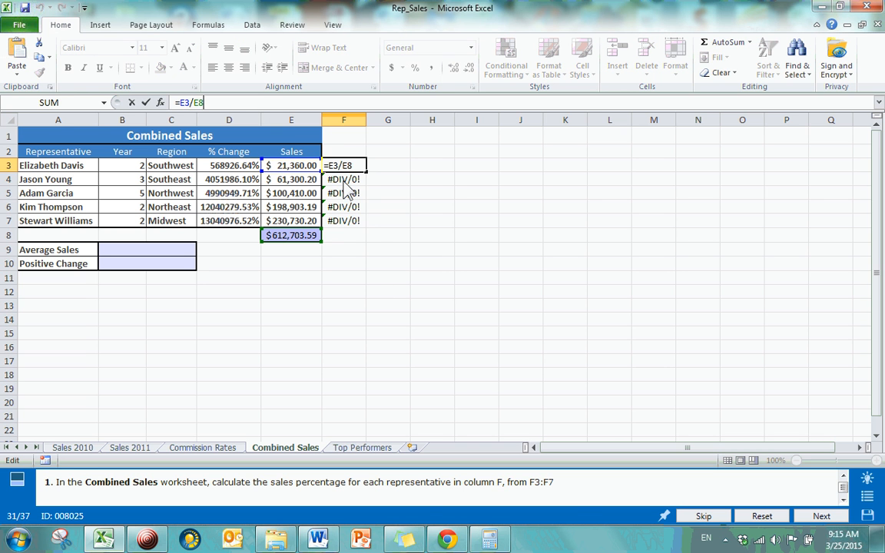
{"action": "key", "text": "Return"}
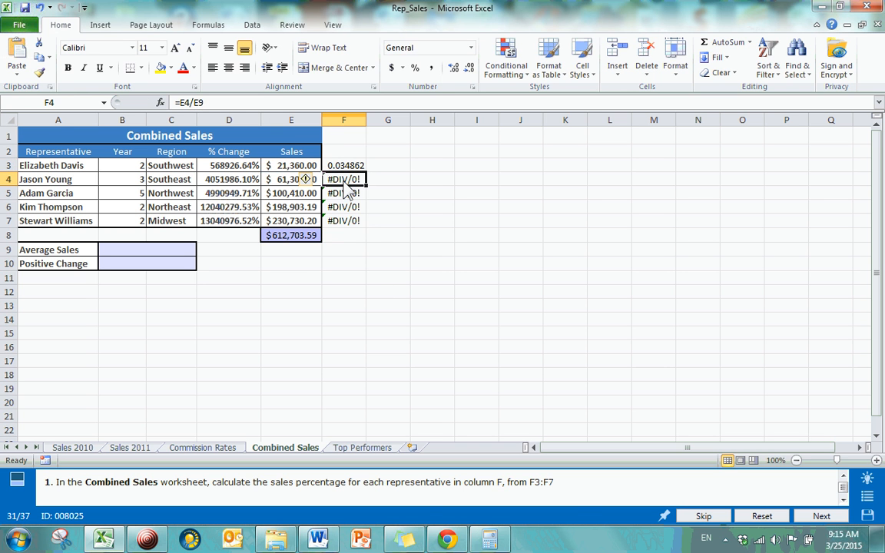
{"action": "left_click", "coordinate": [220, 102]}
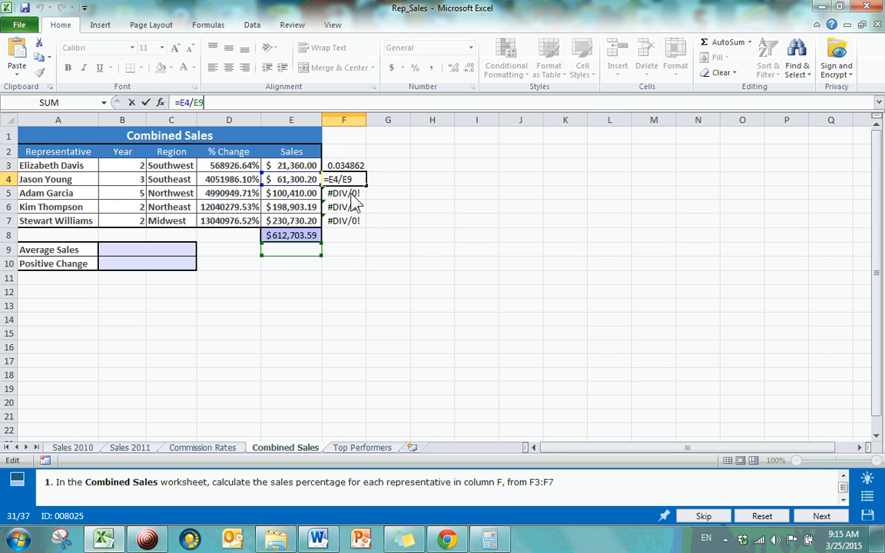
{"action": "double_click", "coordinate": [352, 197]}
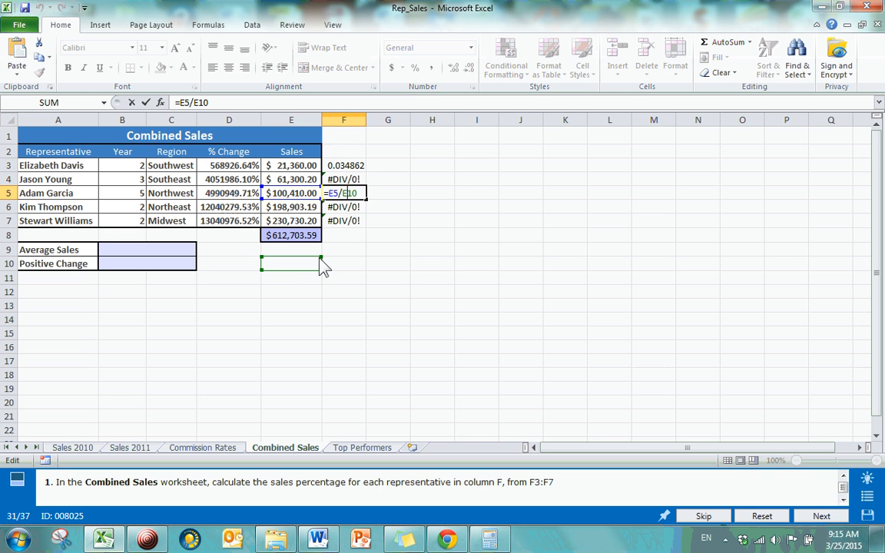
{"action": "double_click", "coordinate": [343, 209]}
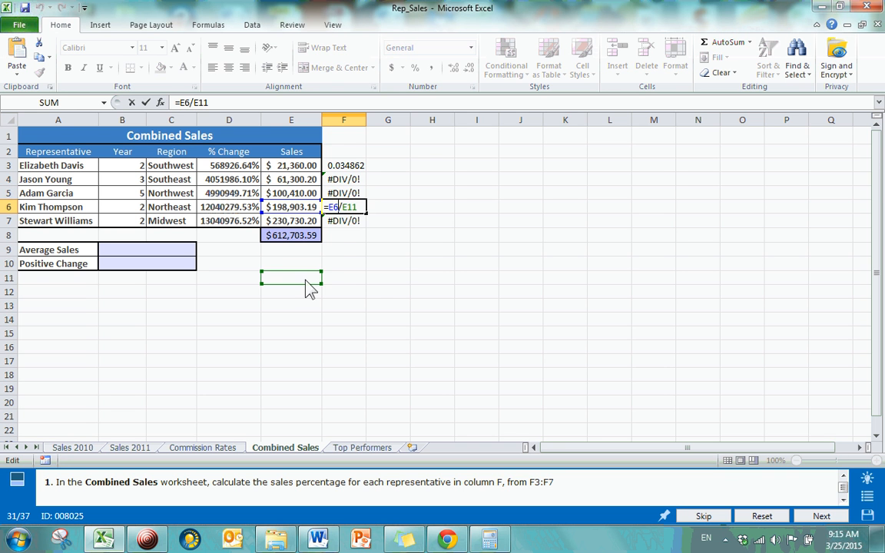
{"action": "double_click", "coordinate": [343, 225]}
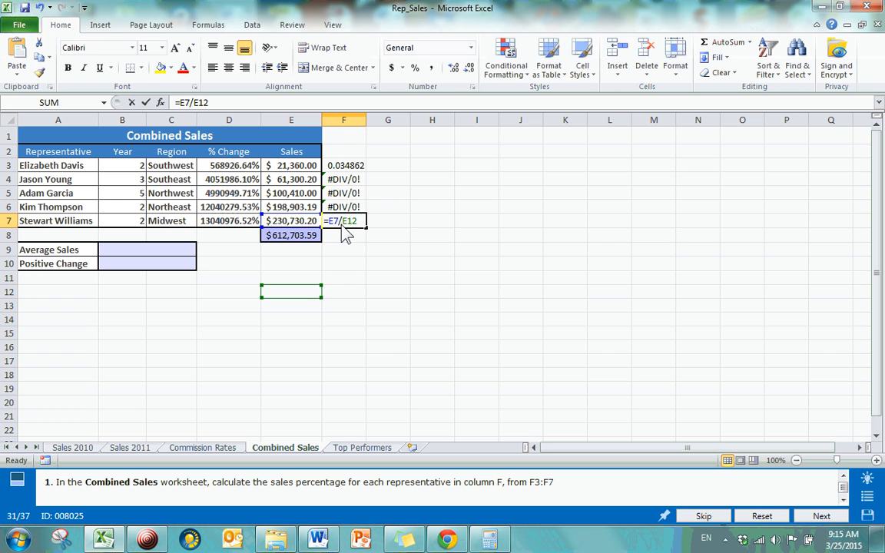
{"action": "key", "text": "Return"}
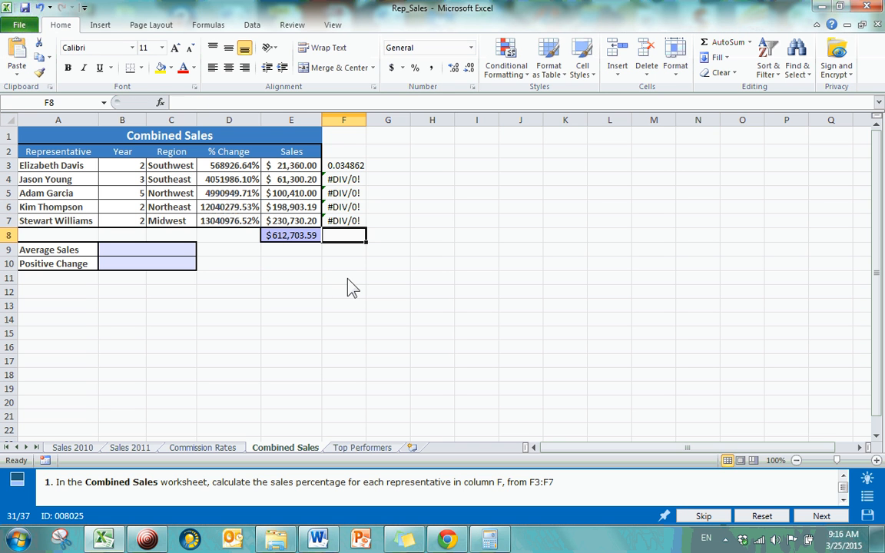
Step through the column F formulas again, comparing their divisor references row by row
{"action": "left_click", "coordinate": [352, 166]}
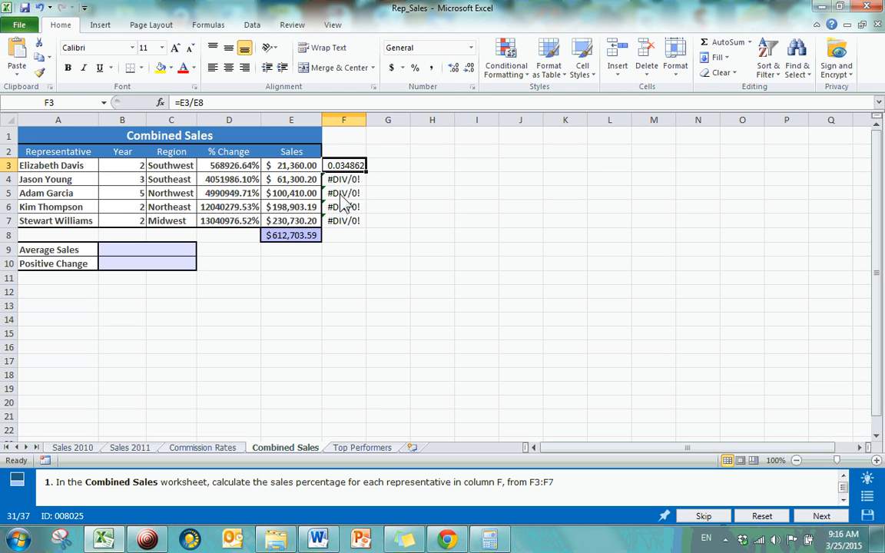
{"action": "left_click", "coordinate": [342, 181]}
{"action": "left_click", "coordinate": [344, 197]}
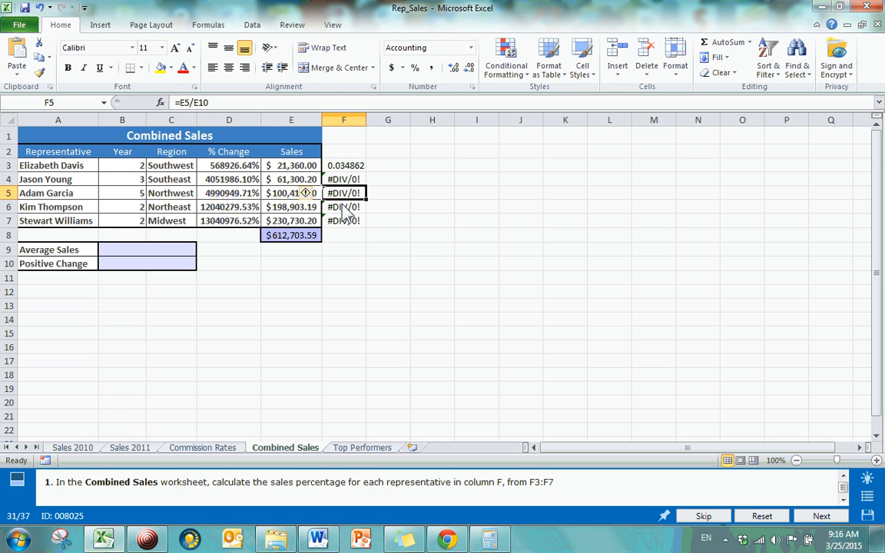
{"action": "left_click", "coordinate": [344, 211]}
{"action": "left_click", "coordinate": [343, 224]}
{"action": "left_click", "coordinate": [354, 169]}
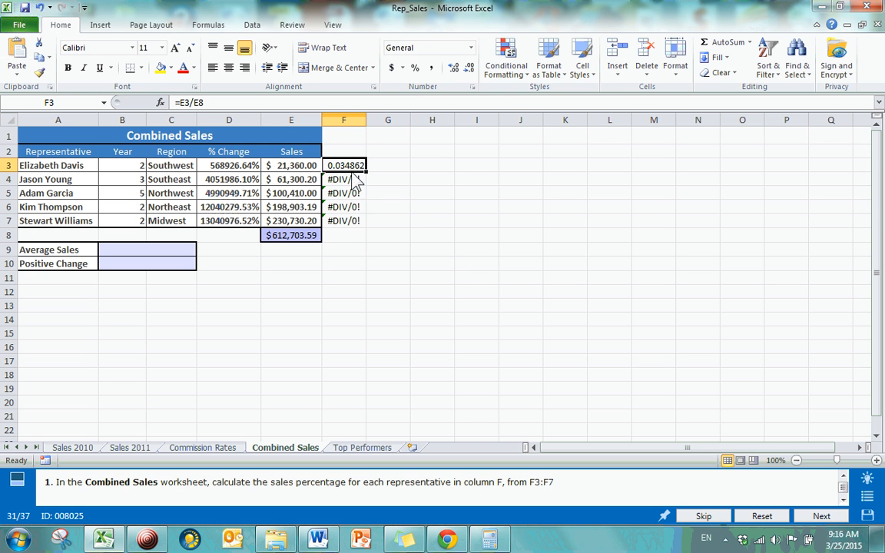
{"action": "left_click", "coordinate": [352, 182]}
{"action": "left_click", "coordinate": [351, 195]}
{"action": "left_click", "coordinate": [351, 209]}
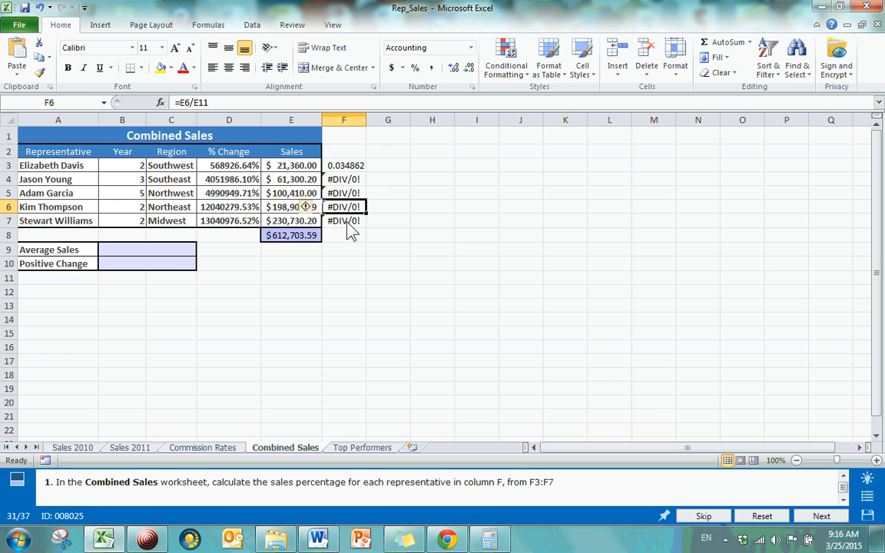
Compare the formulas in F4 to F6 with the sales amounts in column E and the total in E8, and return to F3
{"action": "left_click", "coordinate": [342, 182]}
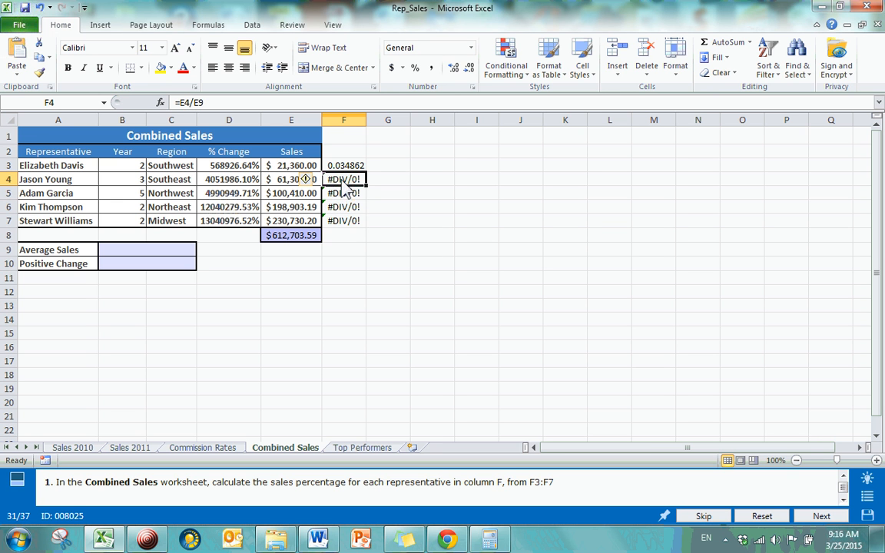
{"action": "left_click", "coordinate": [283, 183]}
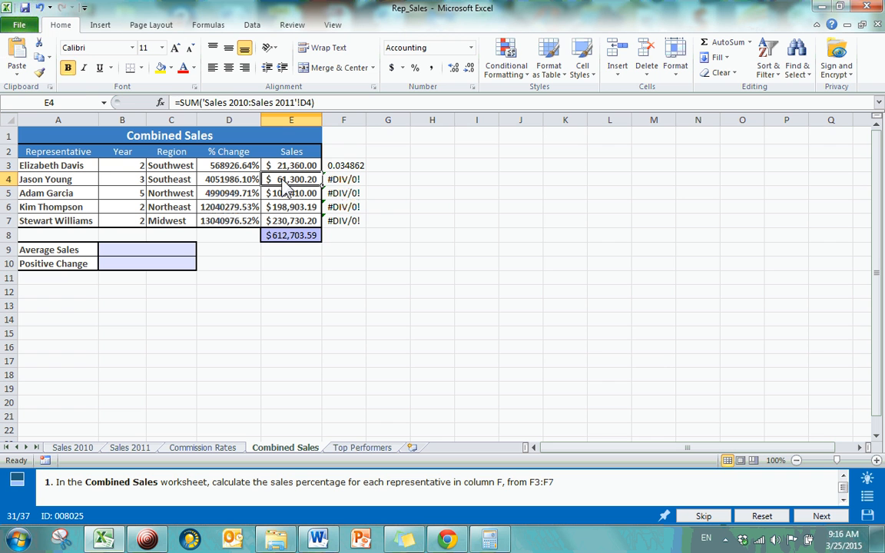
{"action": "left_click", "coordinate": [290, 240]}
{"action": "left_click", "coordinate": [358, 195]}
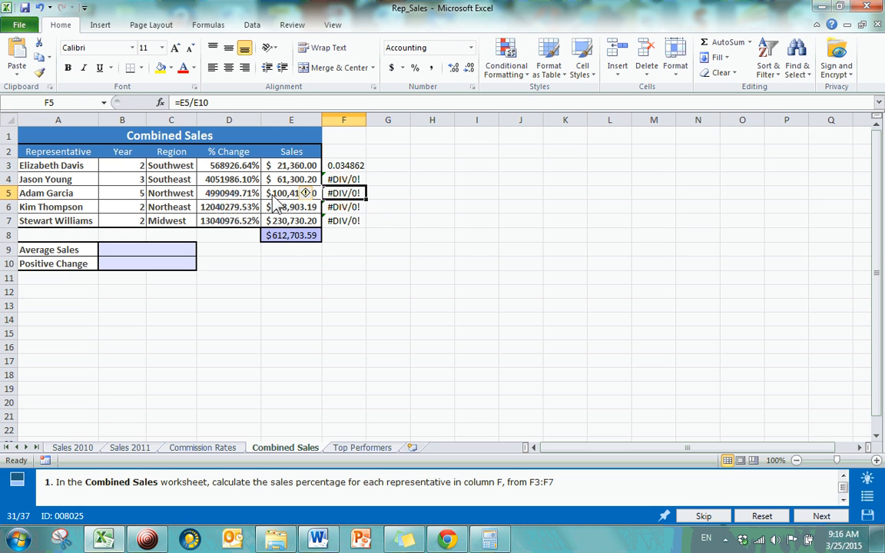
{"action": "left_click", "coordinate": [289, 235]}
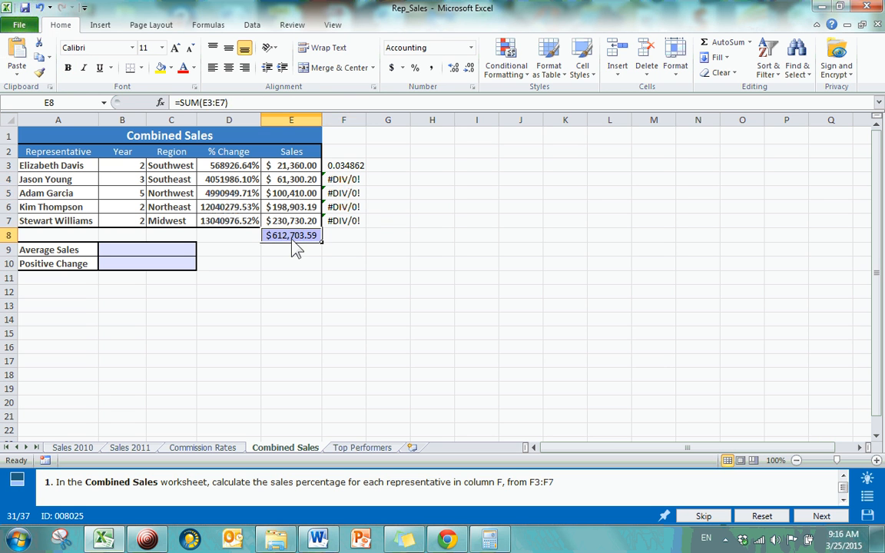
{"action": "left_click", "coordinate": [353, 207]}
{"action": "left_click", "coordinate": [286, 206]}
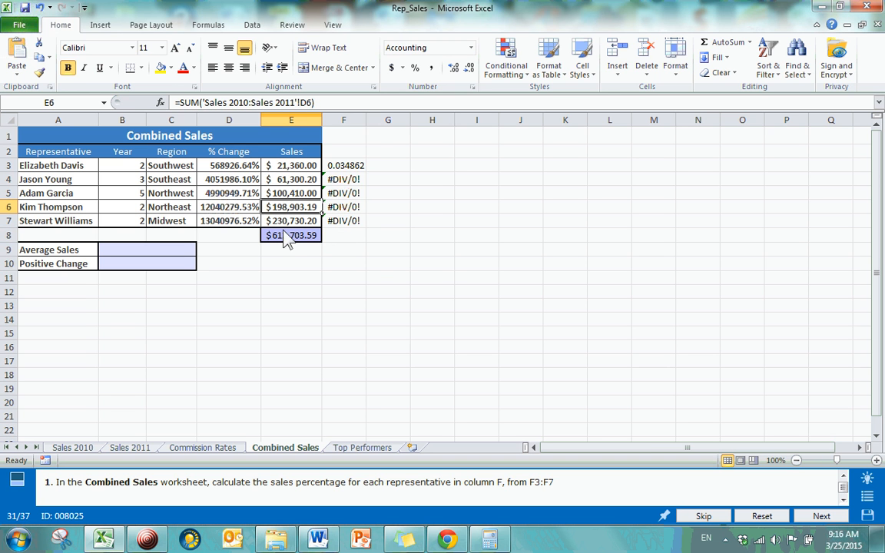
{"action": "left_click", "coordinate": [354, 171]}
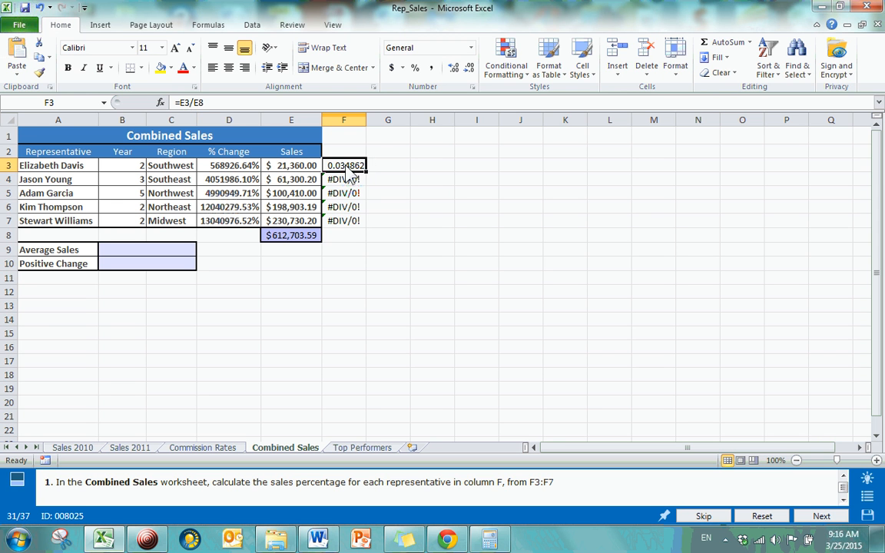
Make the divisor in cell F3's formula an absolute reference so the formula reads =E3/$E$8
{"action": "left_click", "coordinate": [193, 103]}
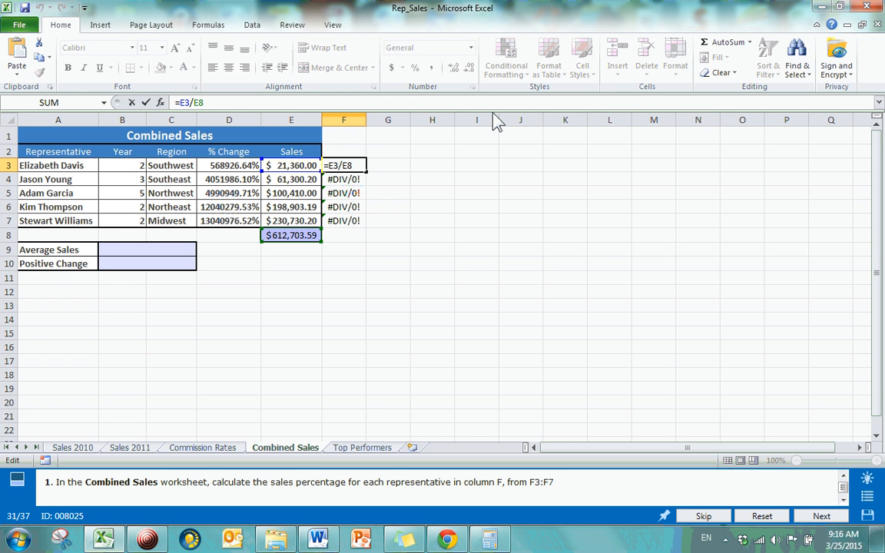
{"action": "type", "text": "$E$"}
{"action": "key", "text": "Return"}
Fill the corrected formula from F3 down through F7, replacing the earlier formulas
{"action": "left_click", "coordinate": [339, 168]}
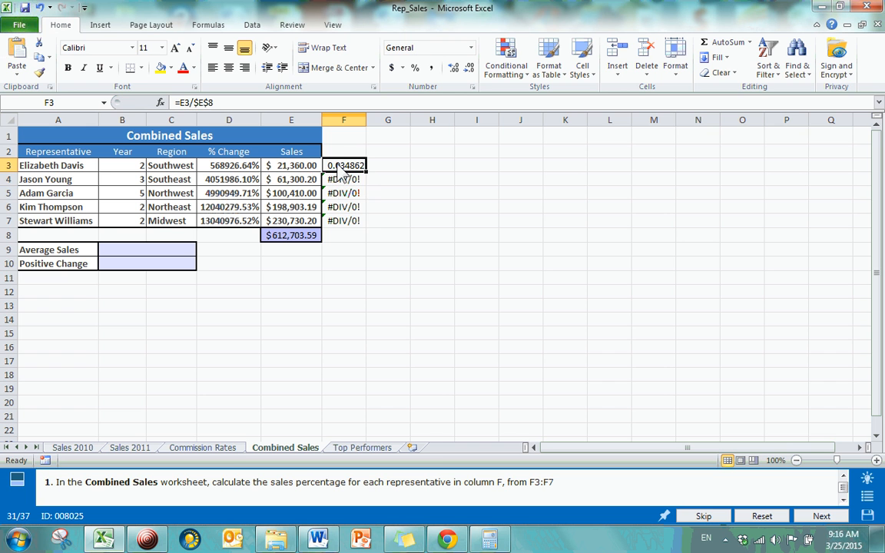
{"action": "left_click_drag", "start_coordinate": [366, 173], "coordinate": [361, 225]}
{"action": "left_click", "coordinate": [388, 193]}
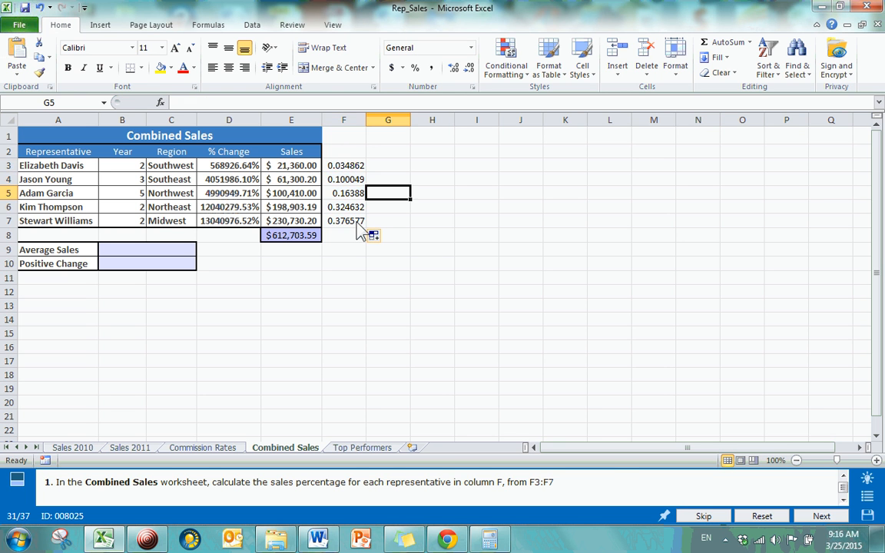
Inspect the filled formulas in F3 through F7, comparing each row's sales reference with the fixed divisor
{"action": "left_click", "coordinate": [358, 224]}
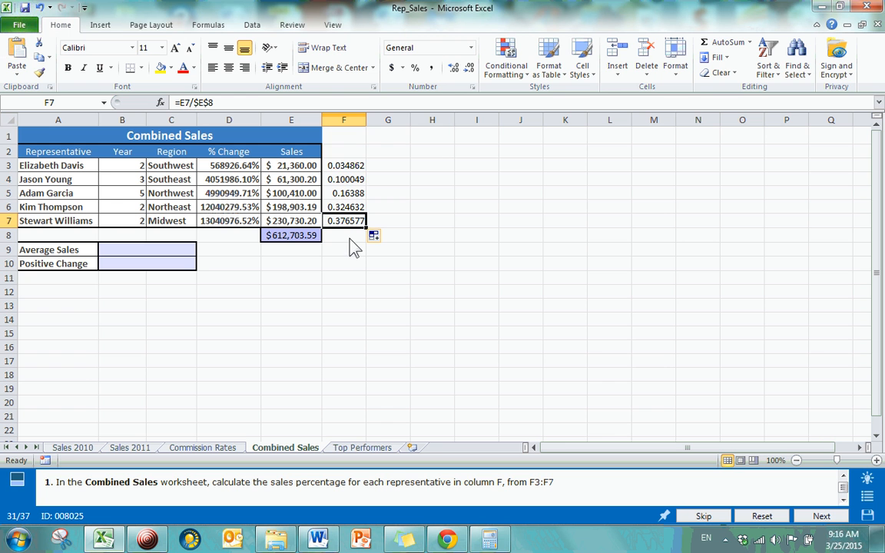
{"action": "left_click", "coordinate": [345, 168]}
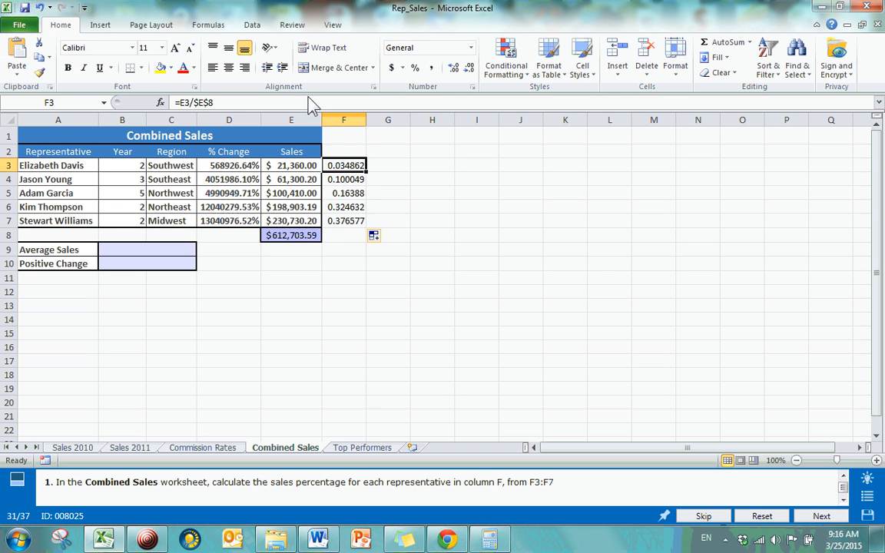
{"action": "left_click", "coordinate": [343, 184]}
{"action": "left_click", "coordinate": [347, 194]}
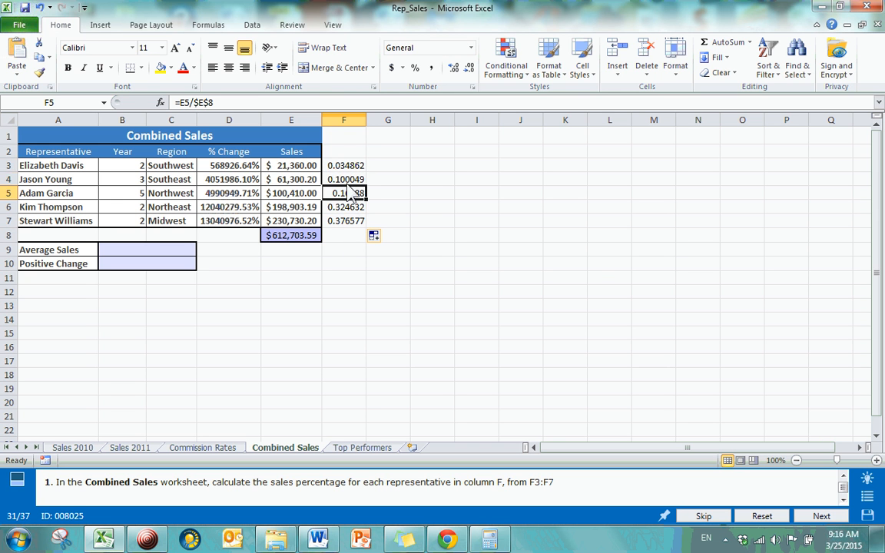
{"action": "left_click", "coordinate": [344, 180]}
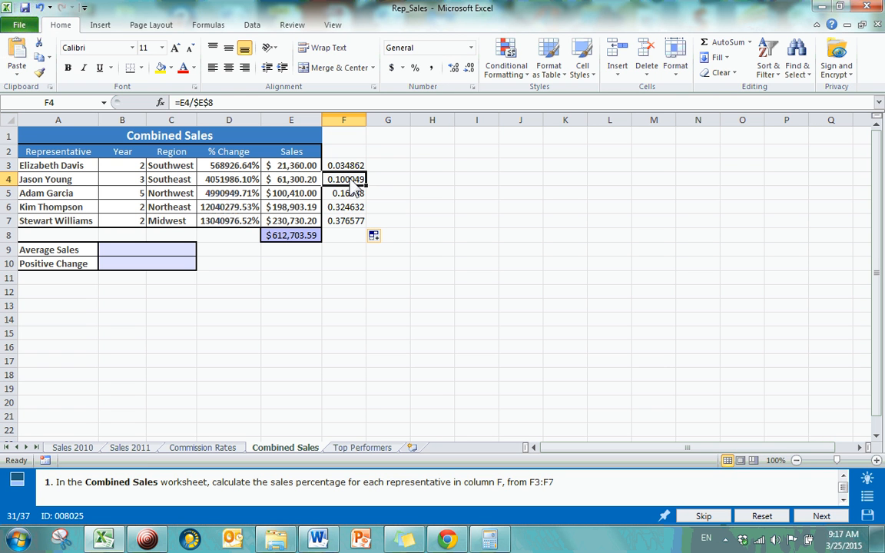
{"action": "key", "text": "Left"}
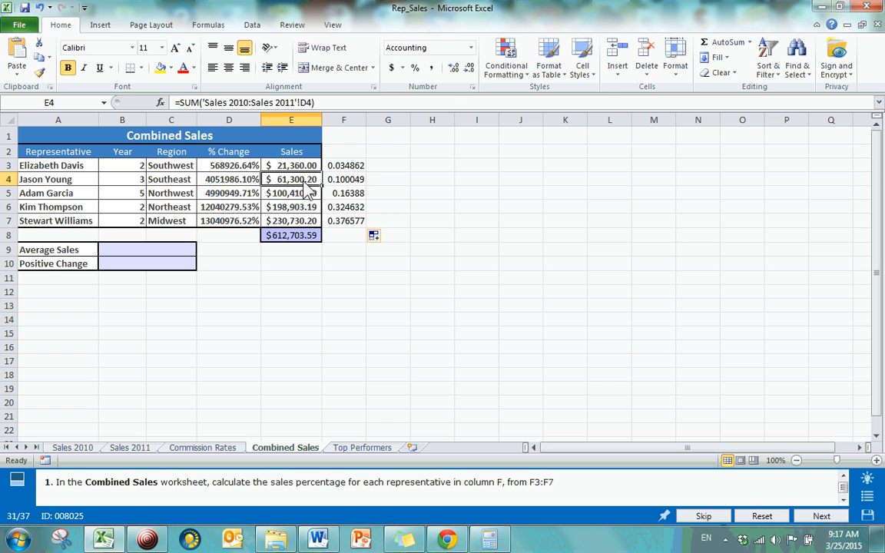
{"action": "left_click", "coordinate": [344, 197]}
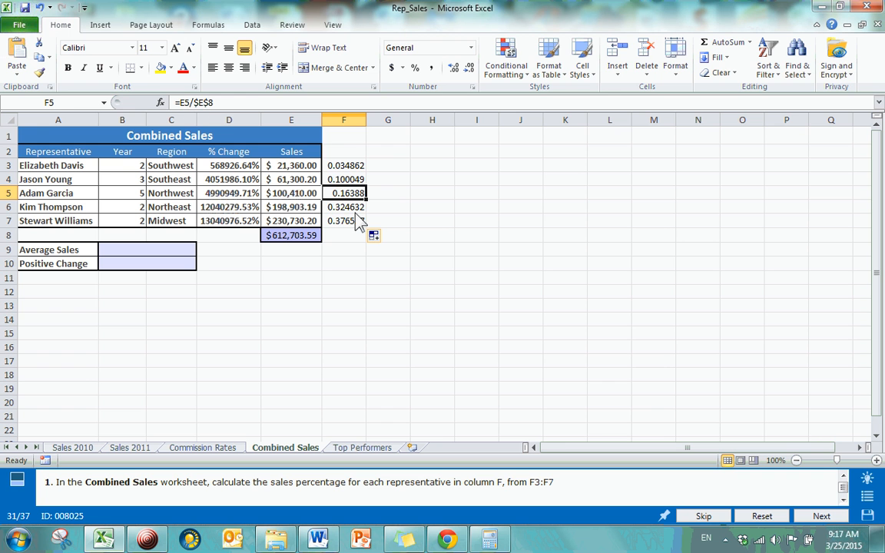
{"action": "left_click", "coordinate": [359, 206]}
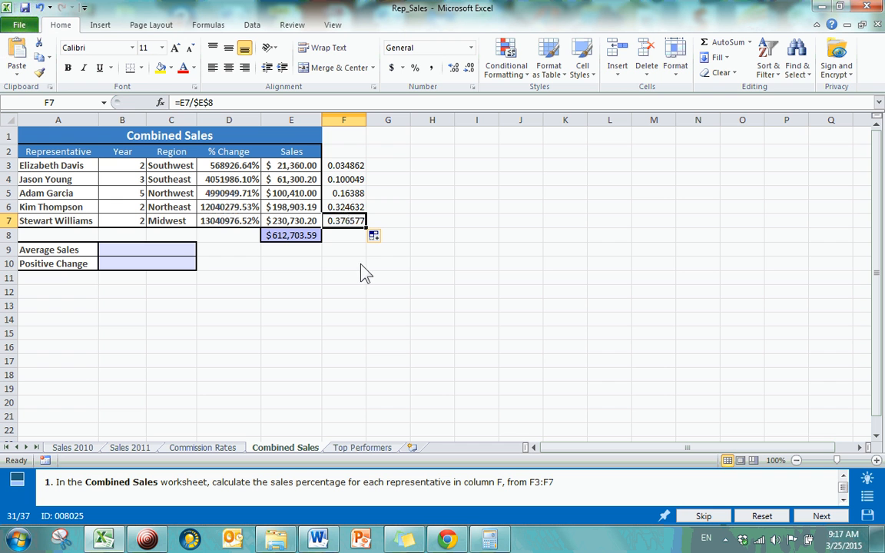
Examine the absolute divisor in F7's formula and the relative sales reference in F3's formula, leaving both formulas as they are
{"action": "left_click_drag", "start_coordinate": [211, 102], "coordinate": [198, 102]}
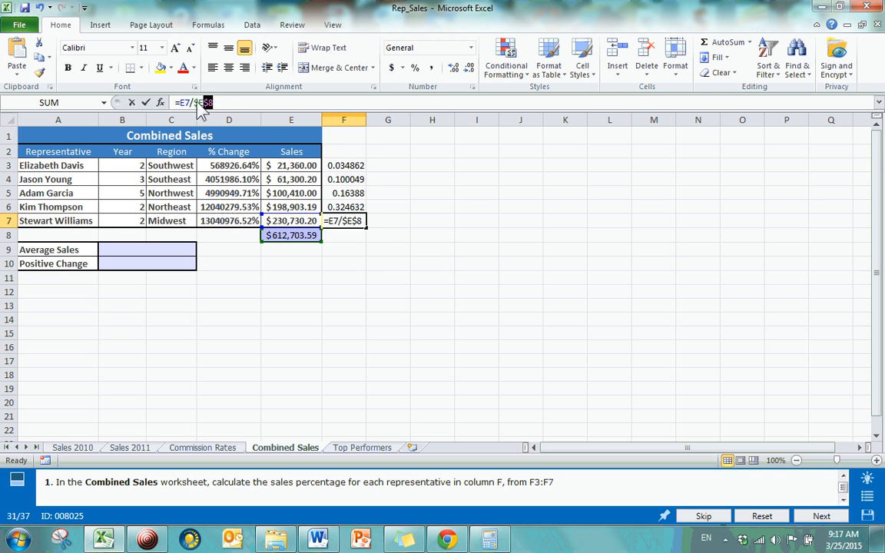
{"action": "left_click", "coordinate": [229, 102]}
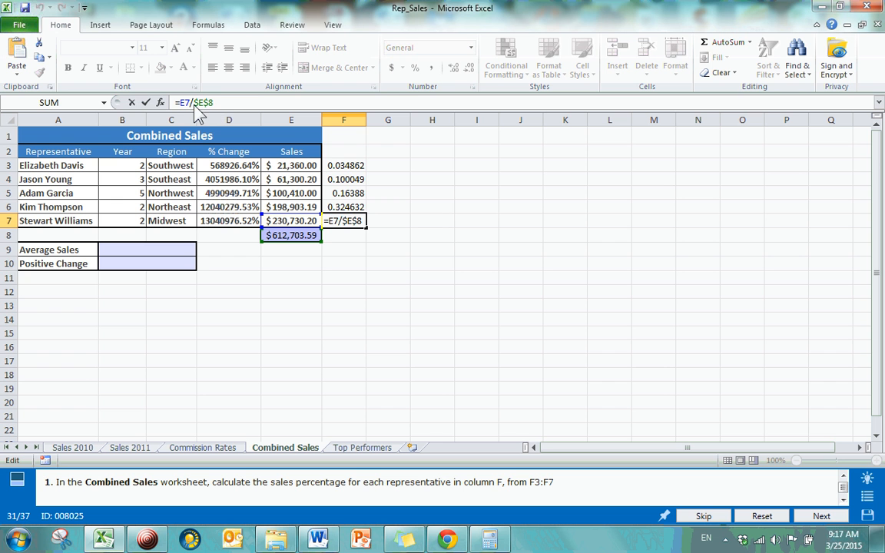
{"action": "key", "text": "Return"}
{"action": "left_click", "coordinate": [358, 170]}
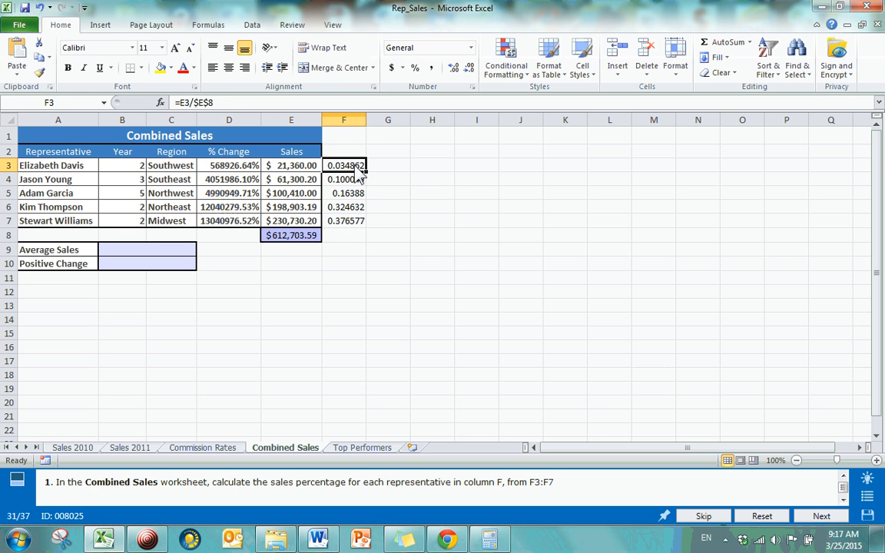
{"action": "left_click", "coordinate": [188, 108]}
{"action": "double_click", "coordinate": [184, 103]}
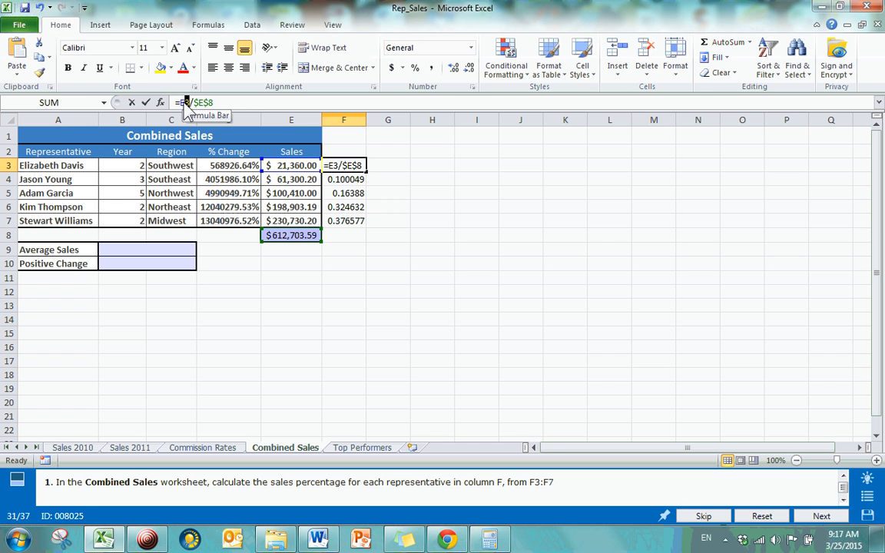
{"action": "left_click", "coordinate": [181, 104]}
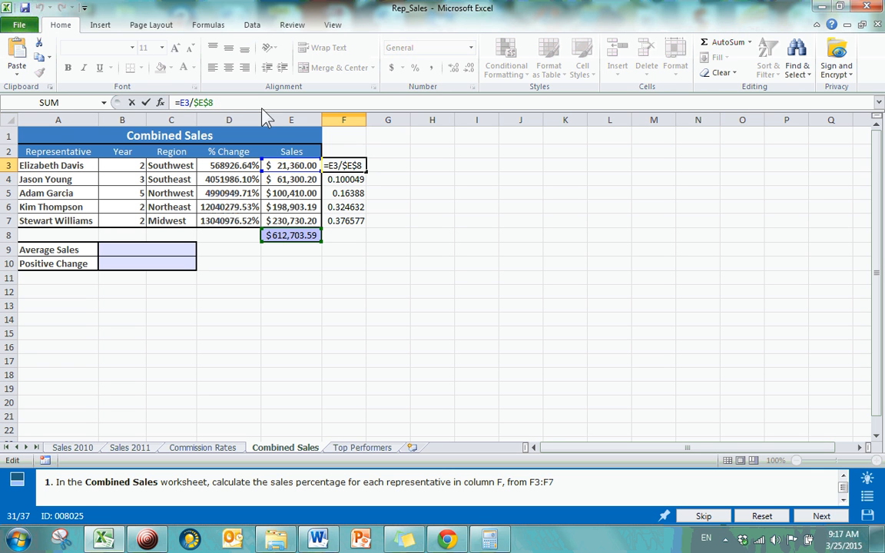
{"action": "left_click", "coordinate": [441, 181]}
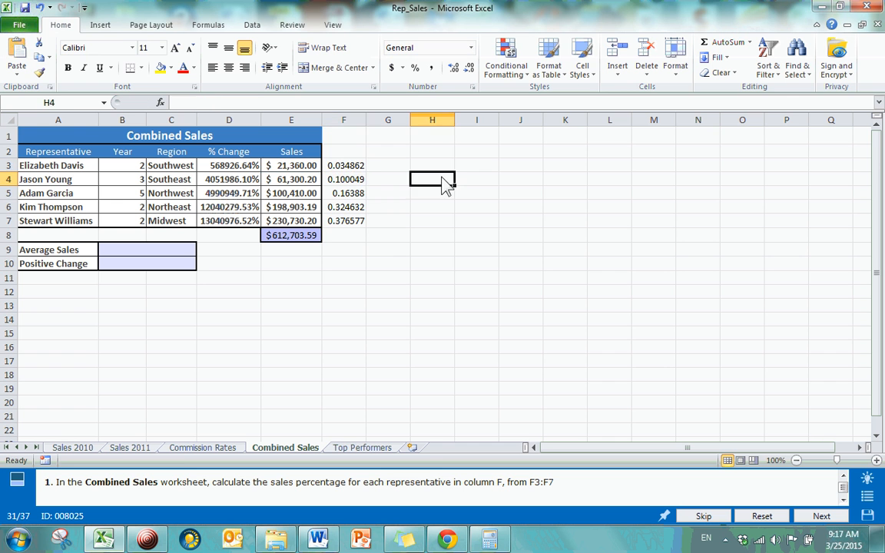
Copy the percentage formula from F3 into F8 and open the pasted formula to check its cell references
{"action": "left_click", "coordinate": [355, 168]}
{"action": "key", "text": "ctrl+c"}
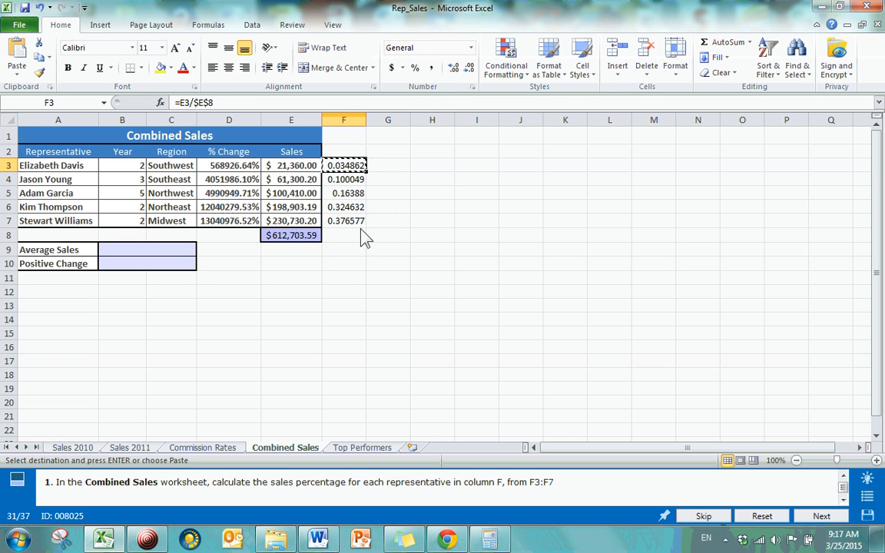
{"action": "left_click", "coordinate": [356, 238]}
{"action": "key", "text": "ctrl+v"}
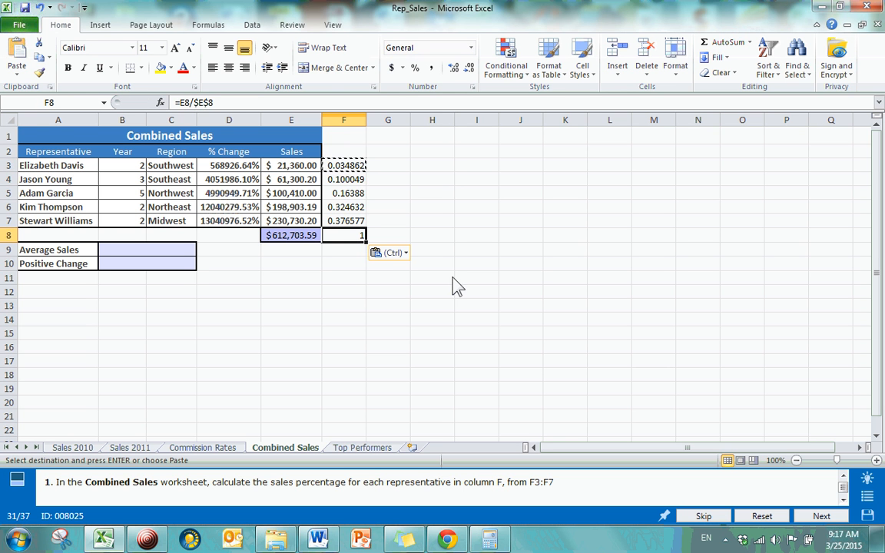
{"action": "key", "text": "Escape"}
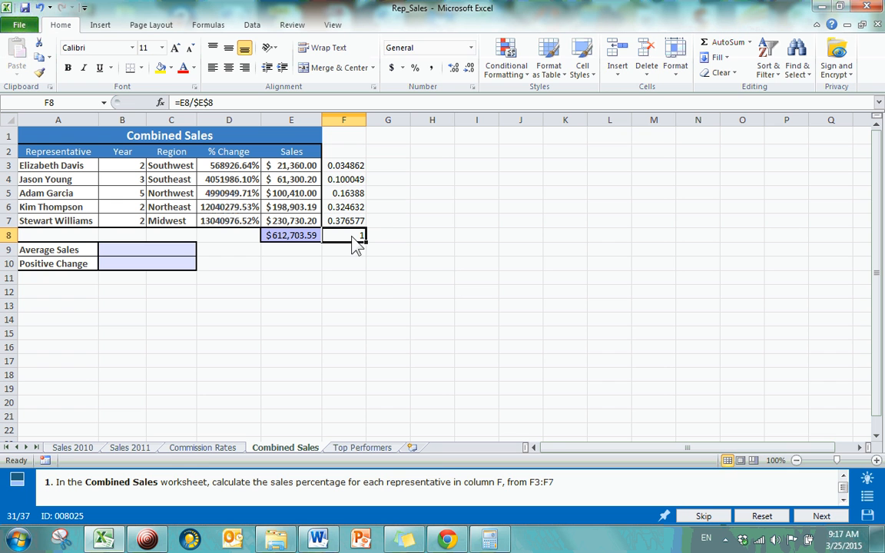
{"action": "left_click", "coordinate": [213, 103]}
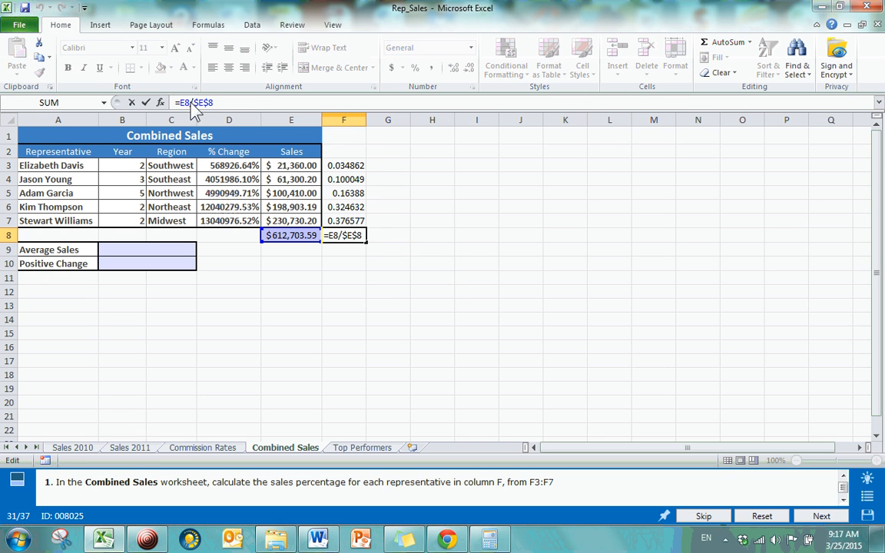